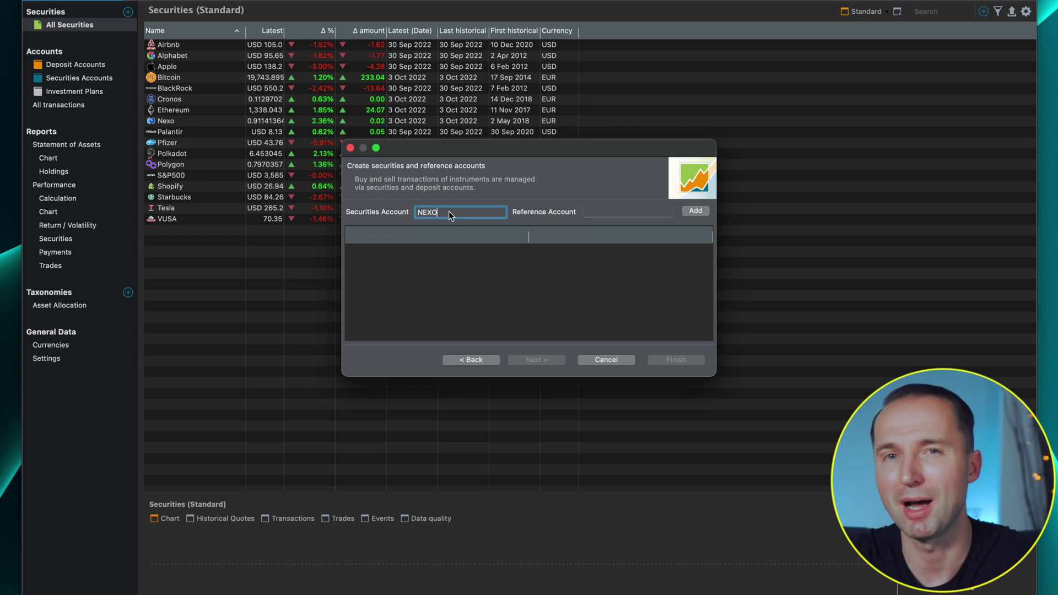
# Step: Add the securities account NEXO with a reference account named EUR
pyautogui.click(614, 211)
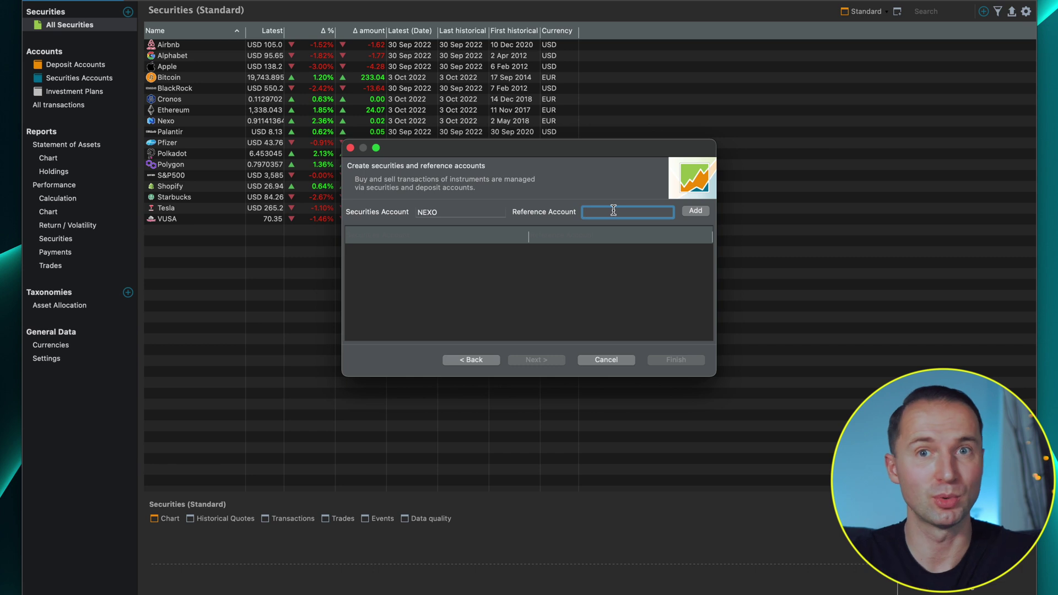
pyautogui.write('EUR')
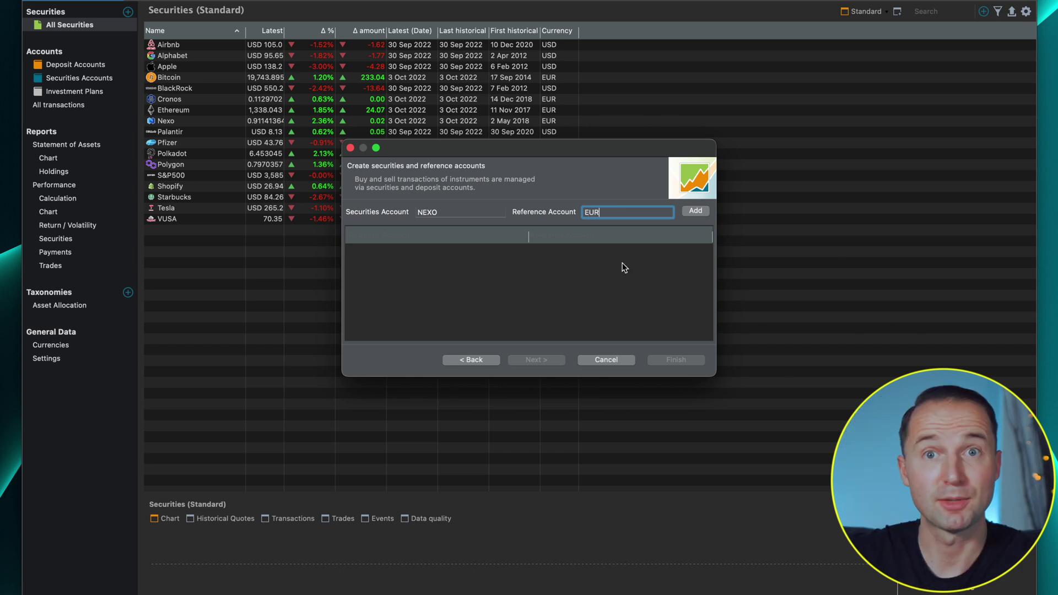
pyautogui.click(698, 212)
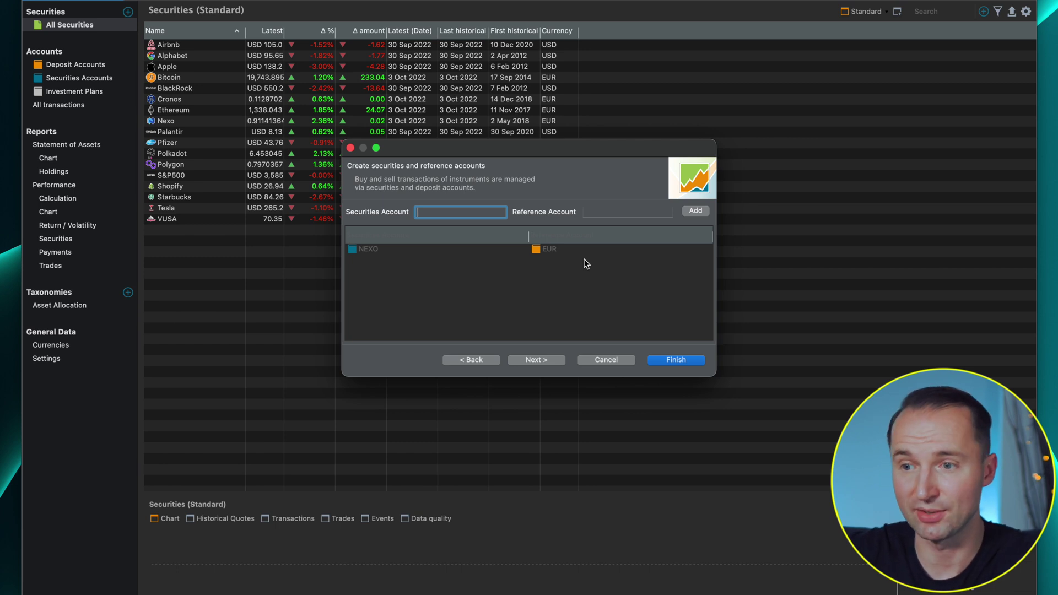
# Step: Add an additional cash account named USD
pyautogui.click(548, 360)
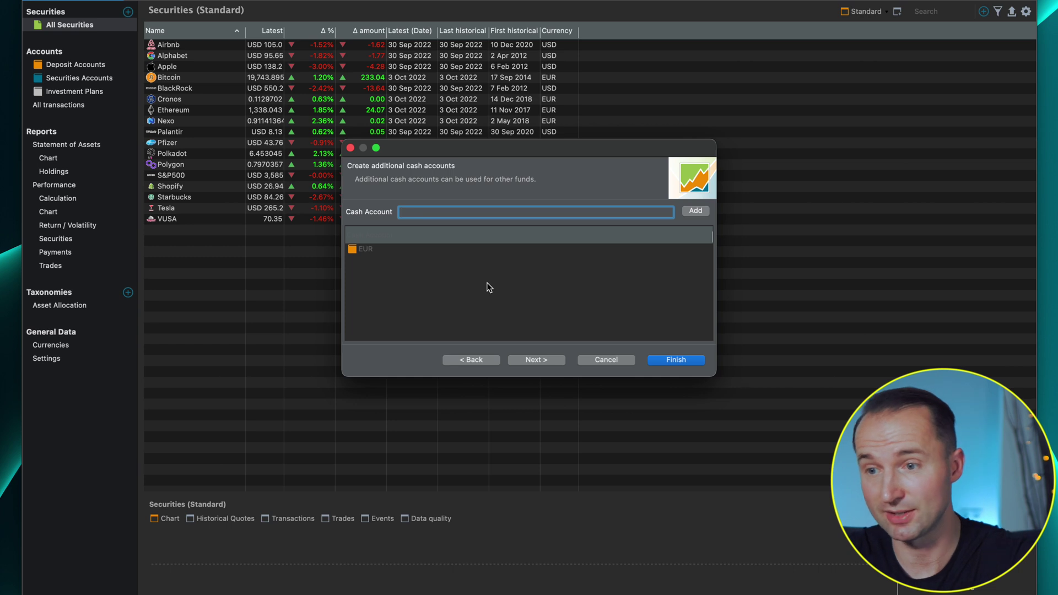
pyautogui.write('USD')
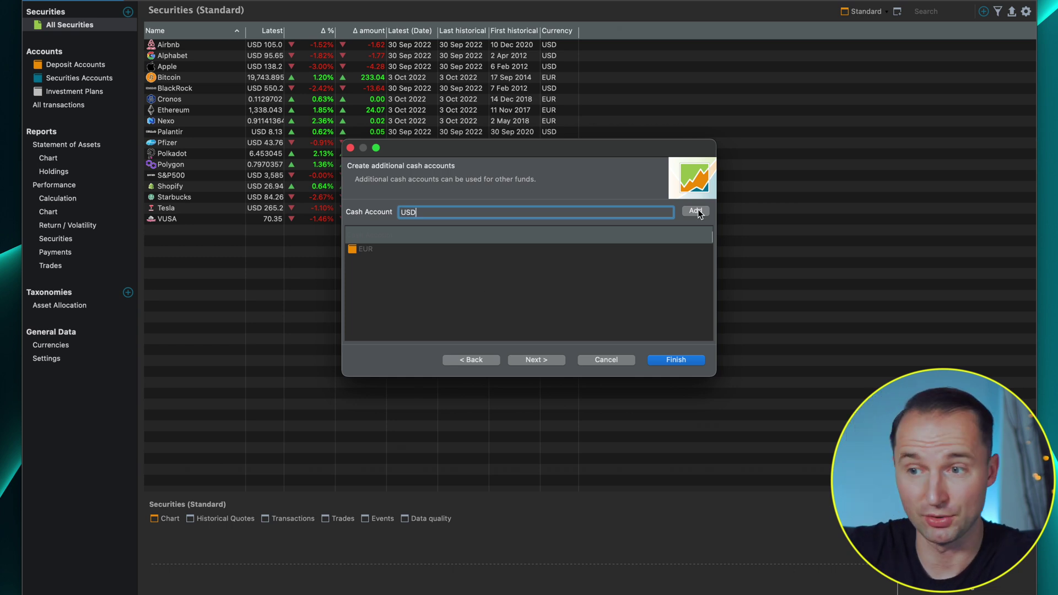
pyautogui.click(697, 213)
# Step: Finish the portfolio setup without adding any instruments or taxonomies, and save the new portfolio file
pyautogui.click(534, 362)
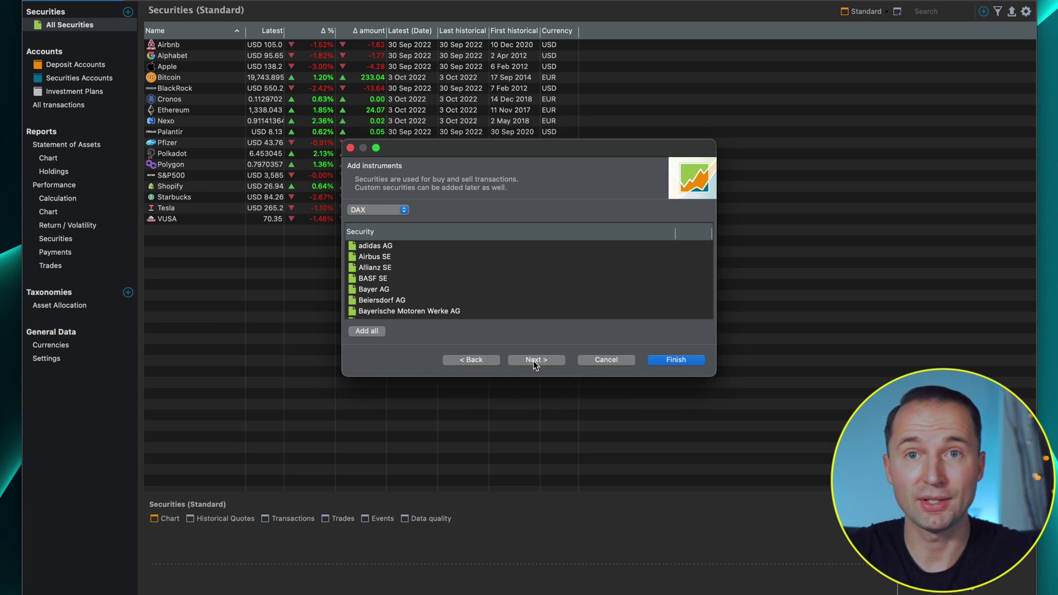
pyautogui.scroll(-5, 510, 270)
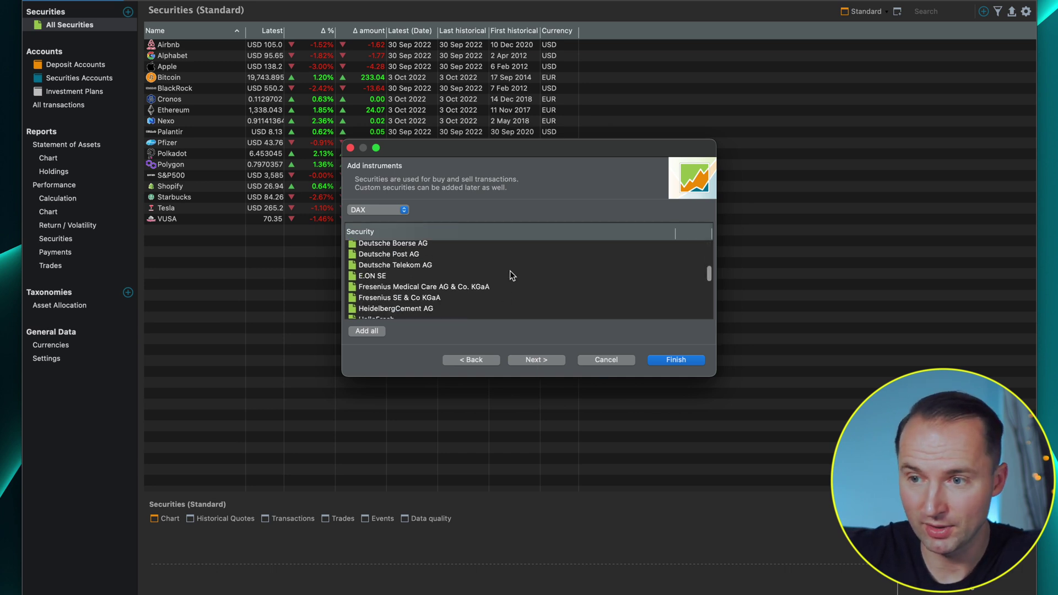
pyautogui.scroll(5, 510, 270)
pyautogui.click(386, 210)
pyautogui.click(381, 209)
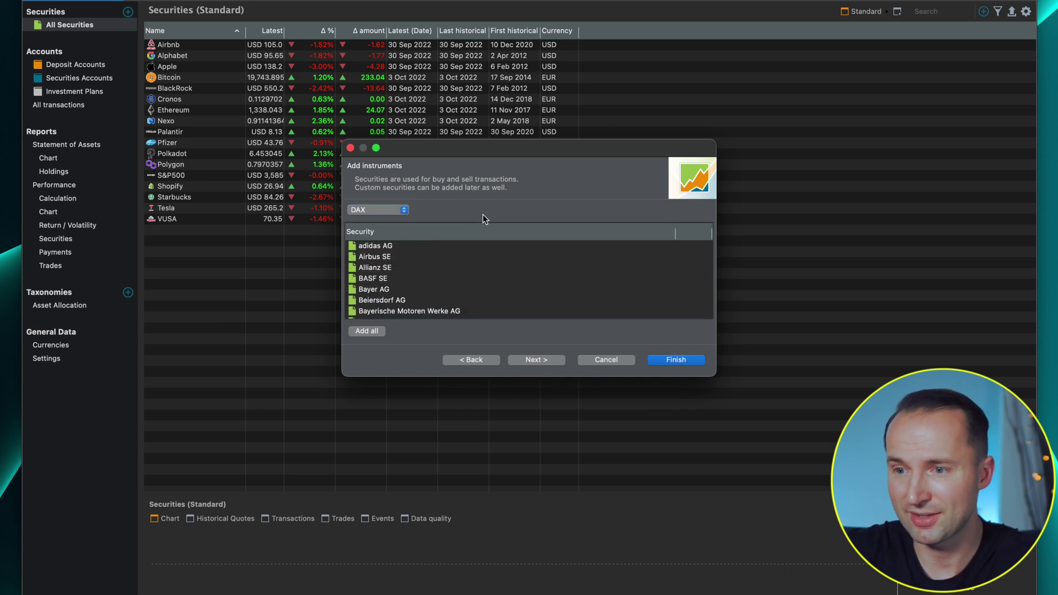
pyautogui.click(538, 362)
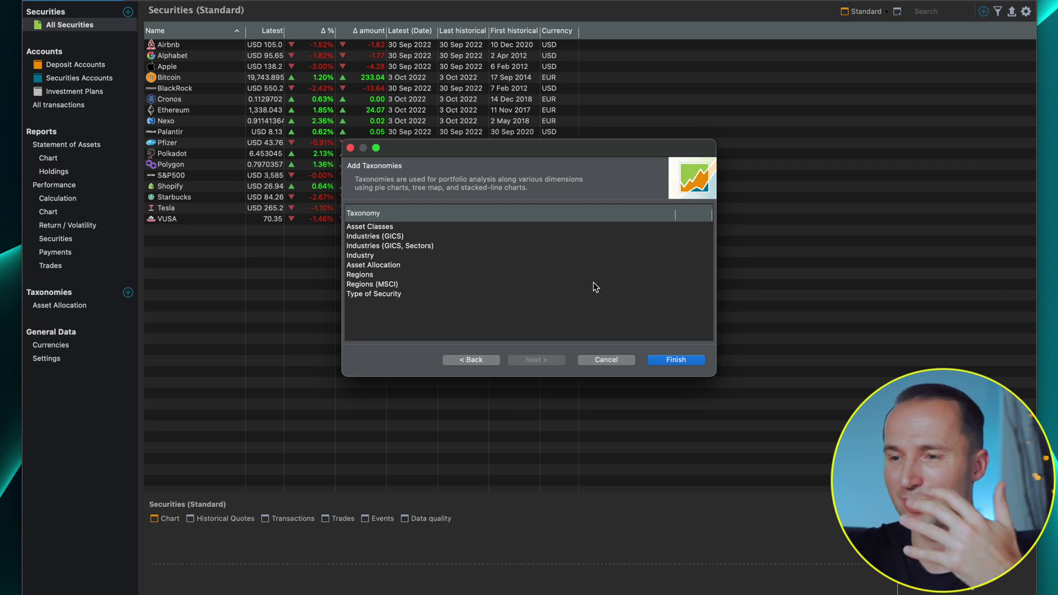
pyautogui.click(680, 362)
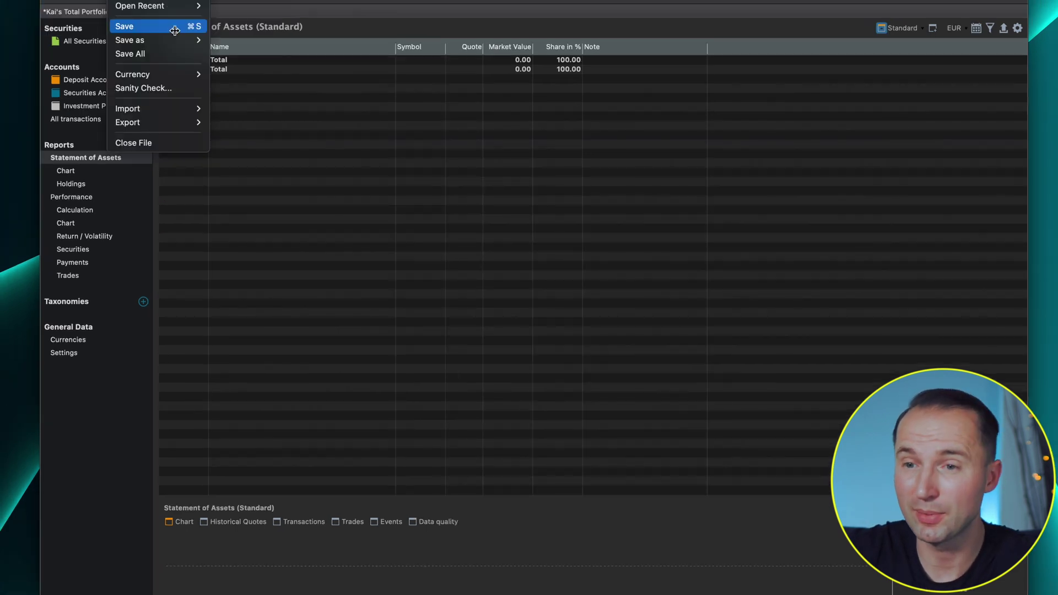
pyautogui.click(174, 29)
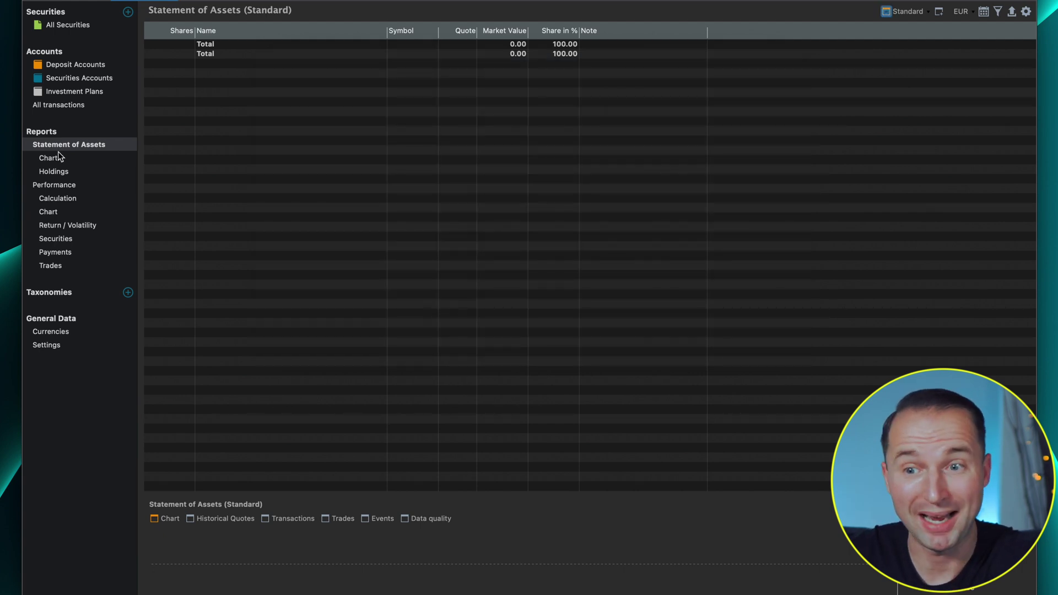
# Step: Look through the new portfolio's performance reports: Calculation, Return / Volatility, Securities and Payments
pyautogui.click(54, 185)
pyautogui.click(56, 199)
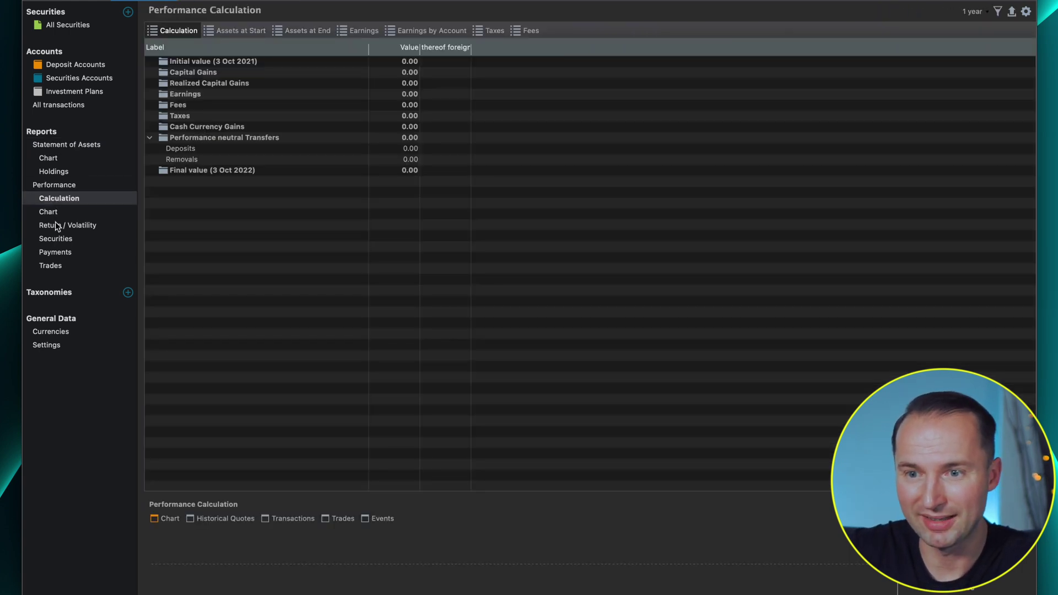
pyautogui.click(55, 225)
pyautogui.click(55, 239)
pyautogui.click(55, 252)
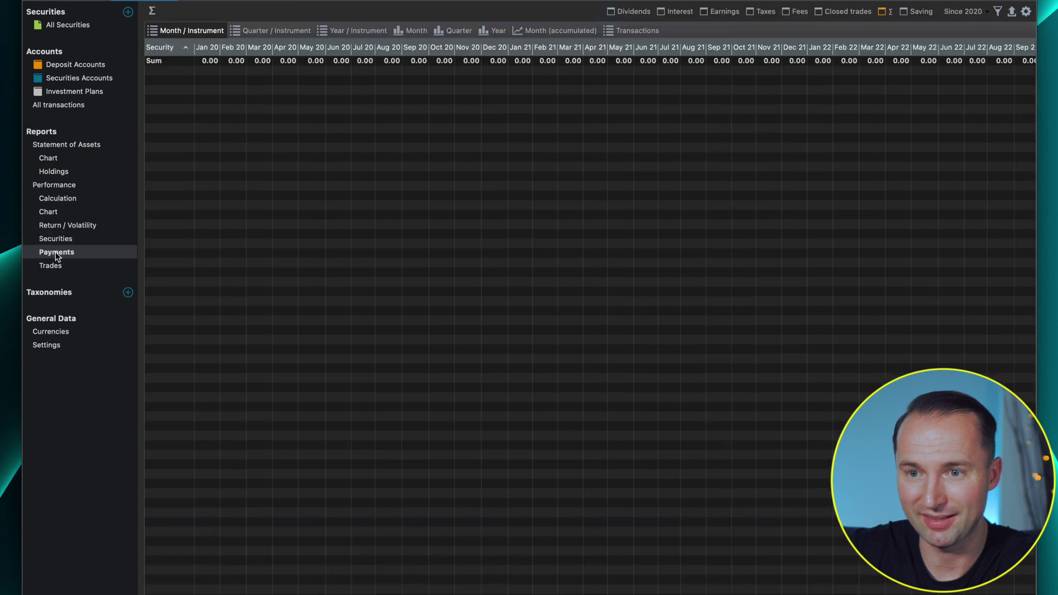
# Step: Create a new instrument in All Securities by searching for "apple" and choosing the APPLE INC. share from Portfolio Report
pyautogui.click(81, 27)
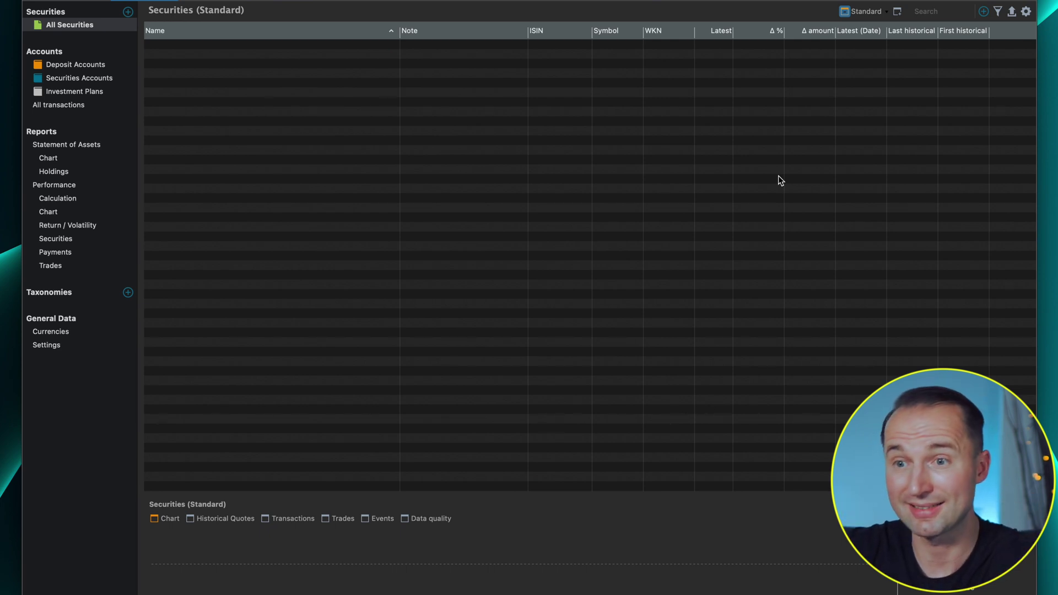
pyautogui.click(986, 14)
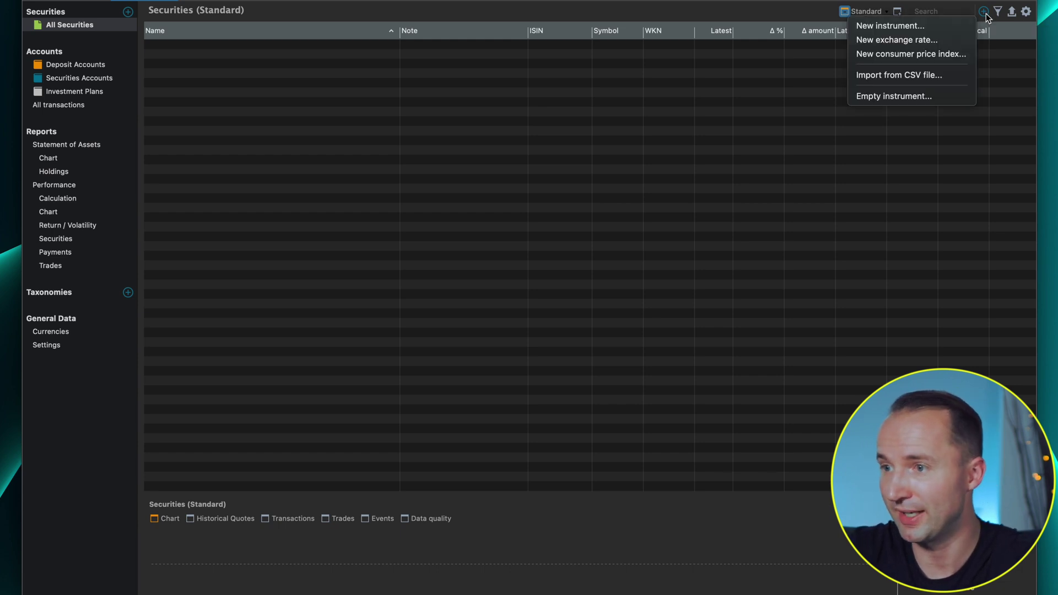
pyautogui.click(932, 26)
pyautogui.write('apple')
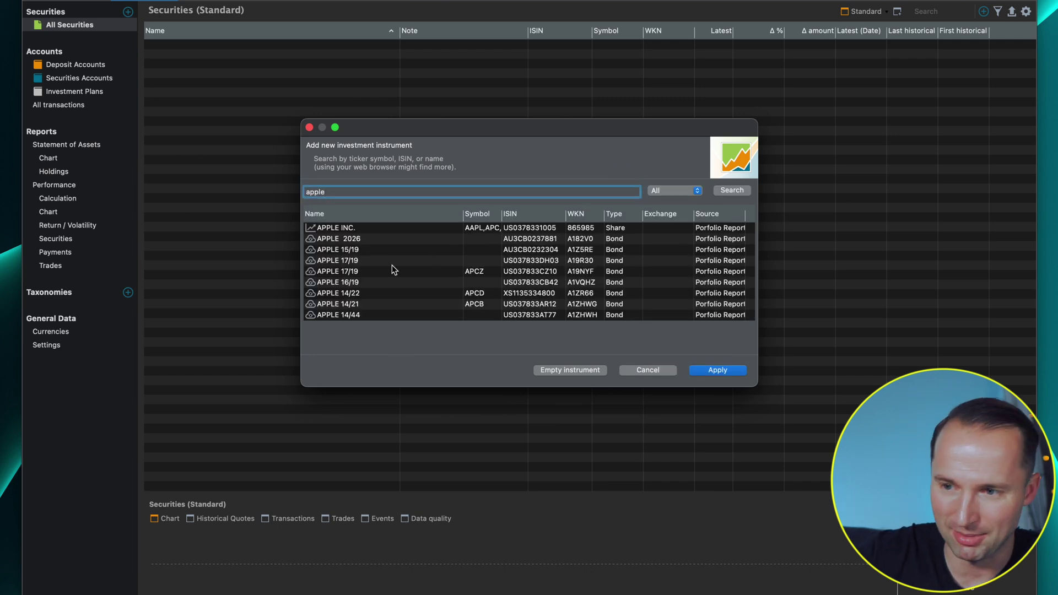
pyautogui.scroll(-10, 364, 245)
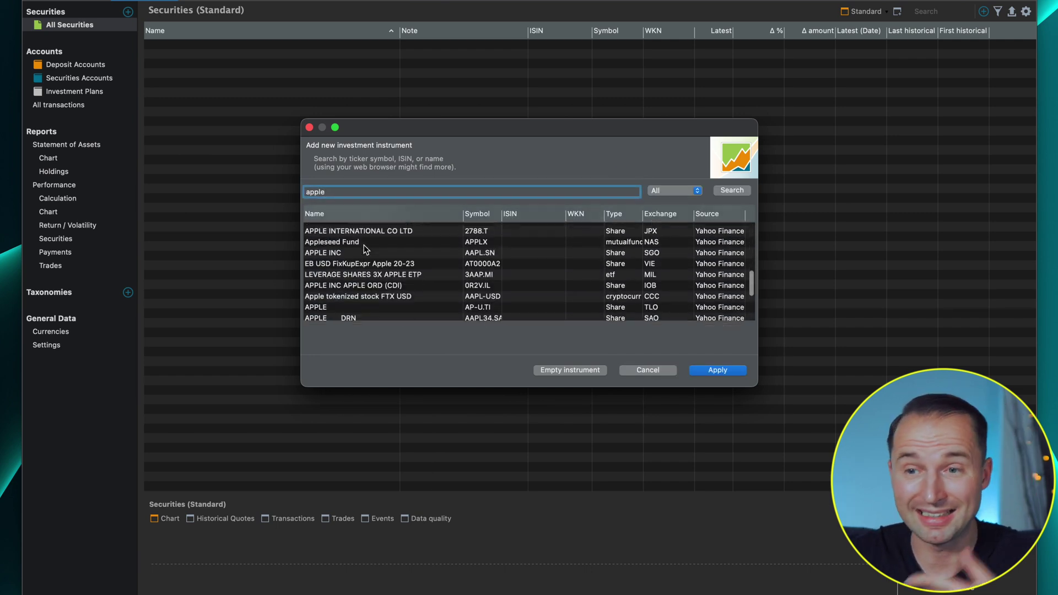
pyautogui.scroll(10, 364, 248)
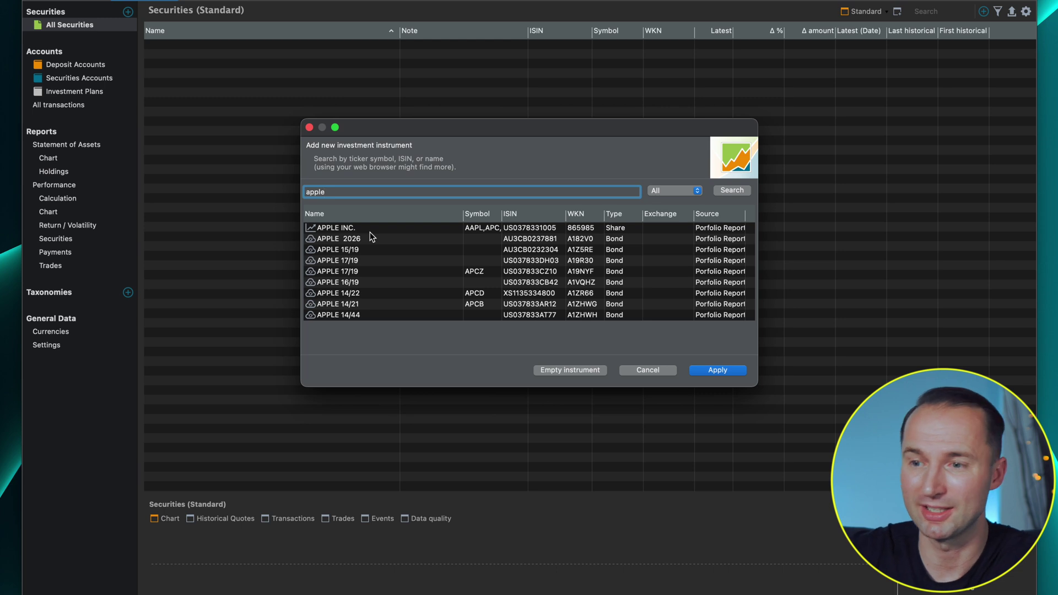
pyautogui.click(369, 232)
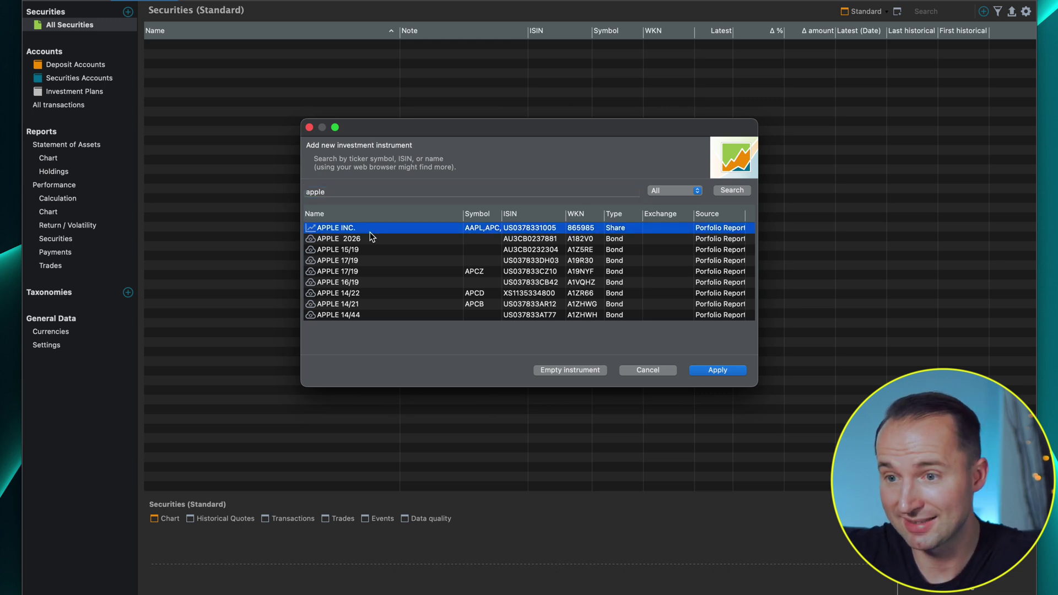
pyautogui.click(718, 373)
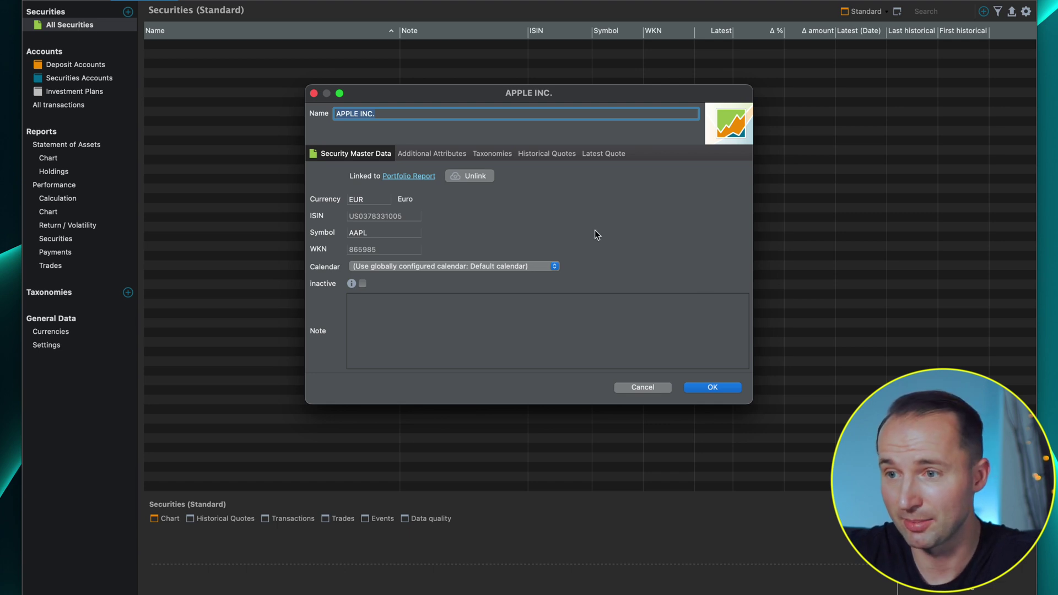
# Step: Shorten the new security's name to APPLE
pyautogui.click(412, 113)
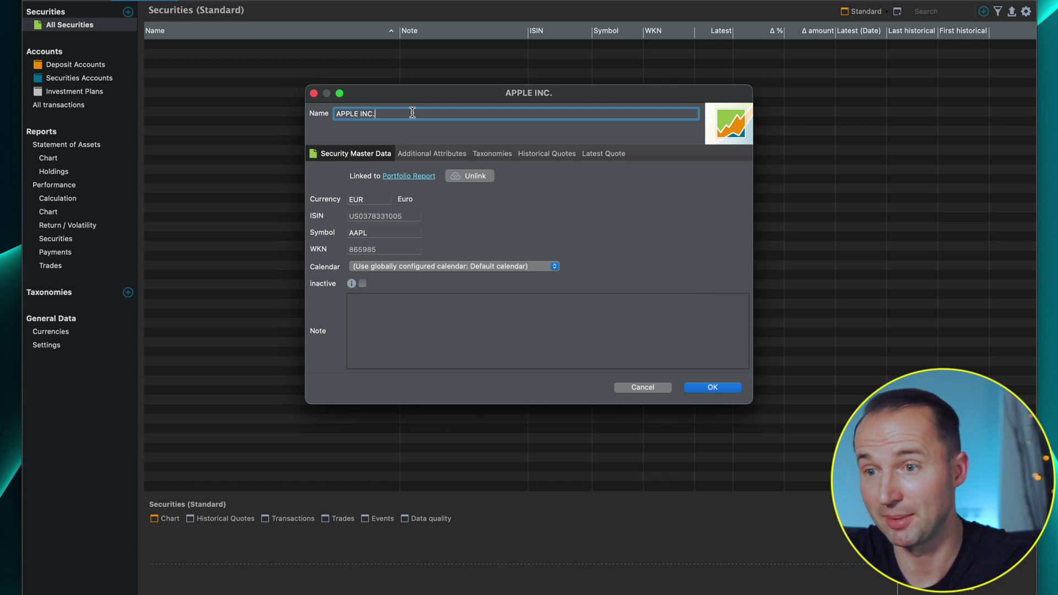
pyautogui.press('BackSpace')
pyautogui.press('BackSpace')
pyautogui.press('BackSpace')
pyautogui.press('BackSpace')
pyautogui.press('BackSpace')
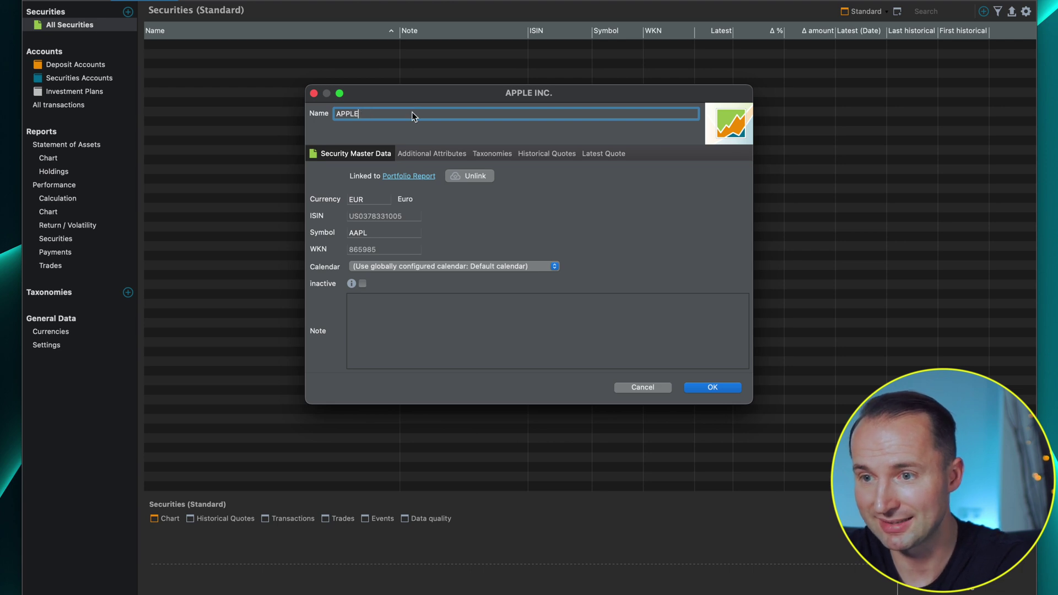
# Step: Set the Apple security's currency to USD
pyautogui.click(385, 199)
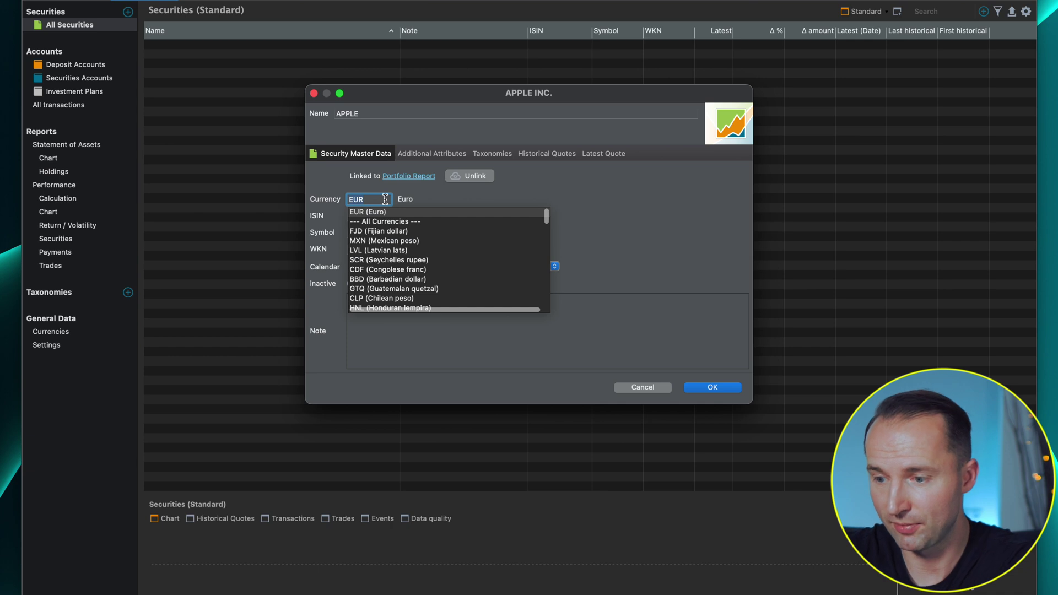
pyautogui.write('usd')
pyautogui.press('Return')
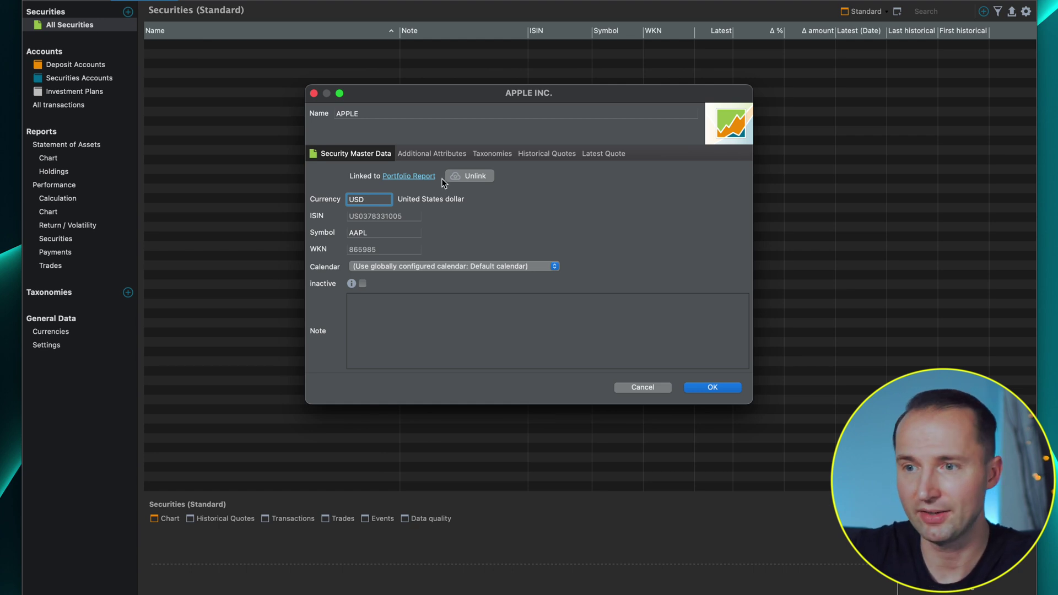
# Step: Review the additional attributes available for the Apple security and its taxonomy settings
pyautogui.click(419, 156)
pyautogui.click(329, 181)
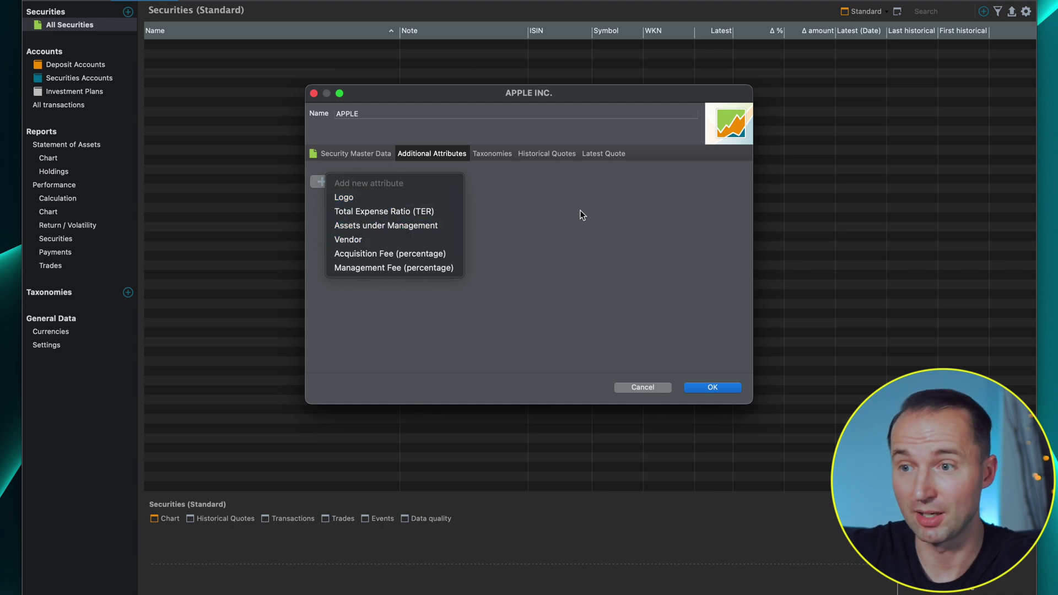
pyautogui.click(558, 208)
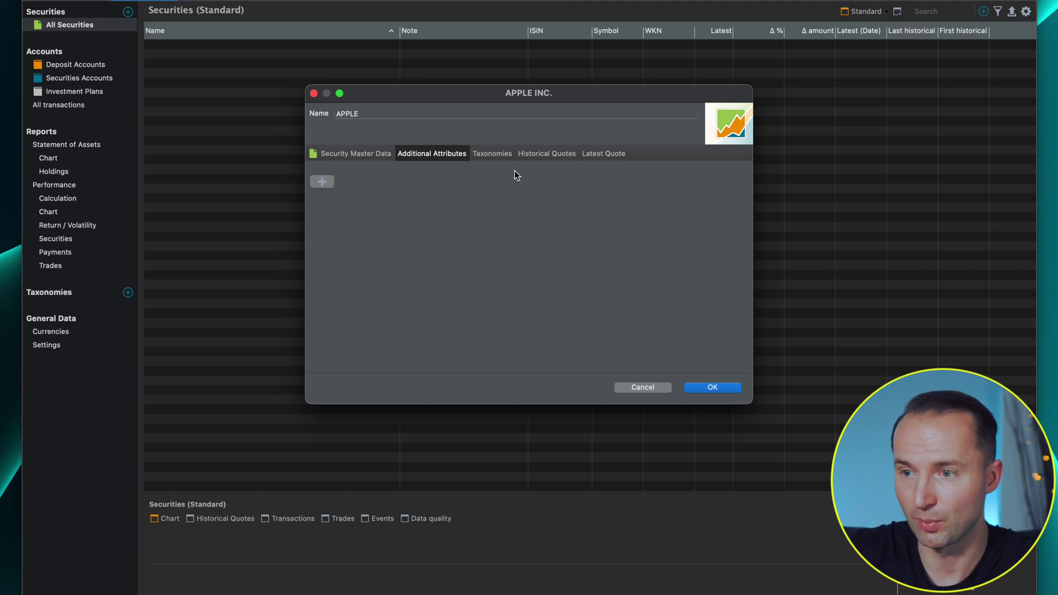
pyautogui.click(501, 155)
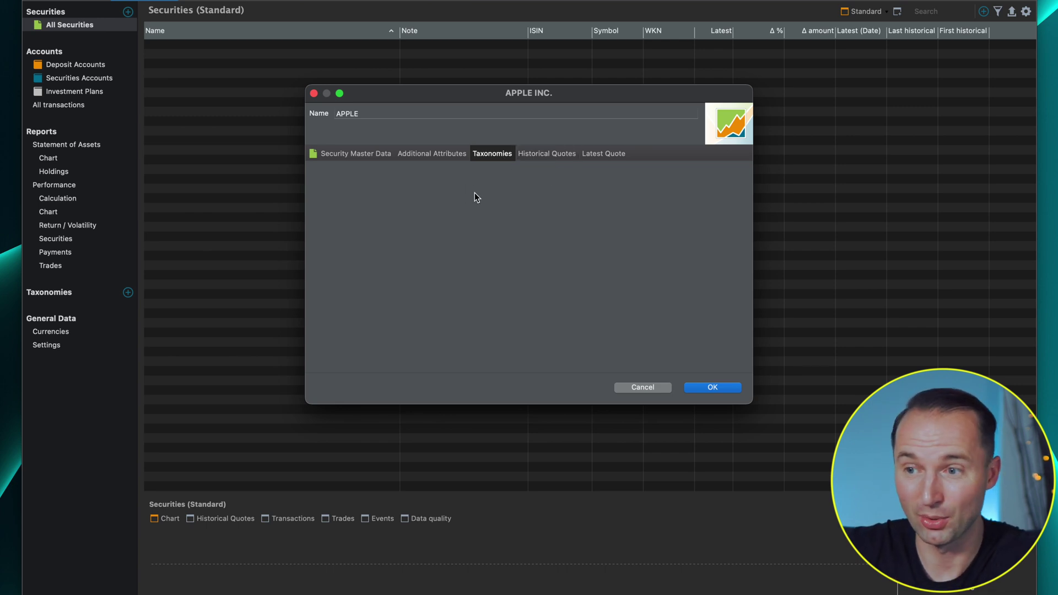
# Step: Set the historical quote feed to Yahoo Finance with the exchange AAPL (default)
pyautogui.click(537, 156)
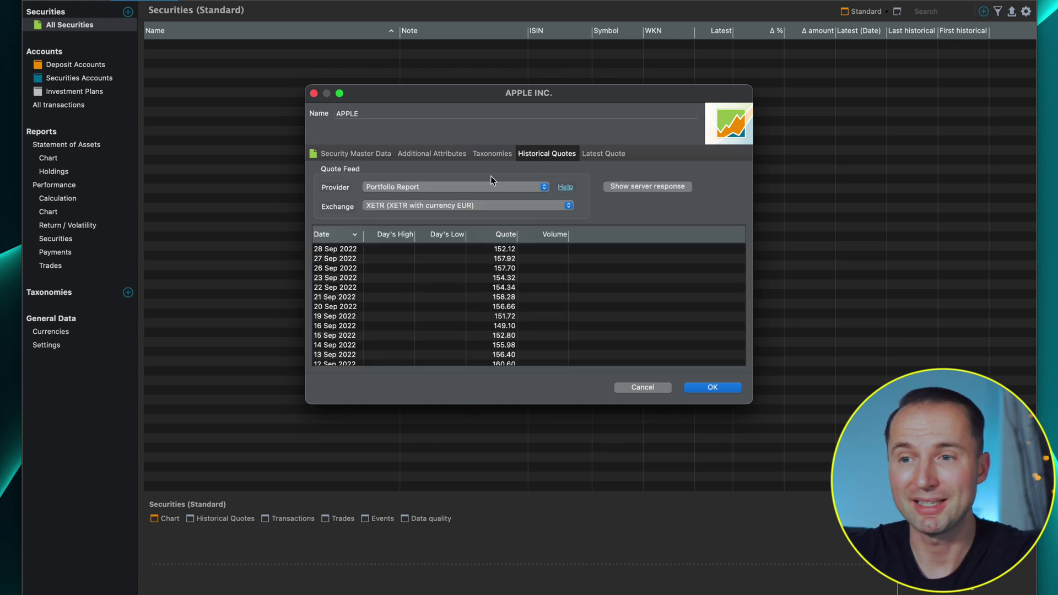
pyautogui.click(455, 189)
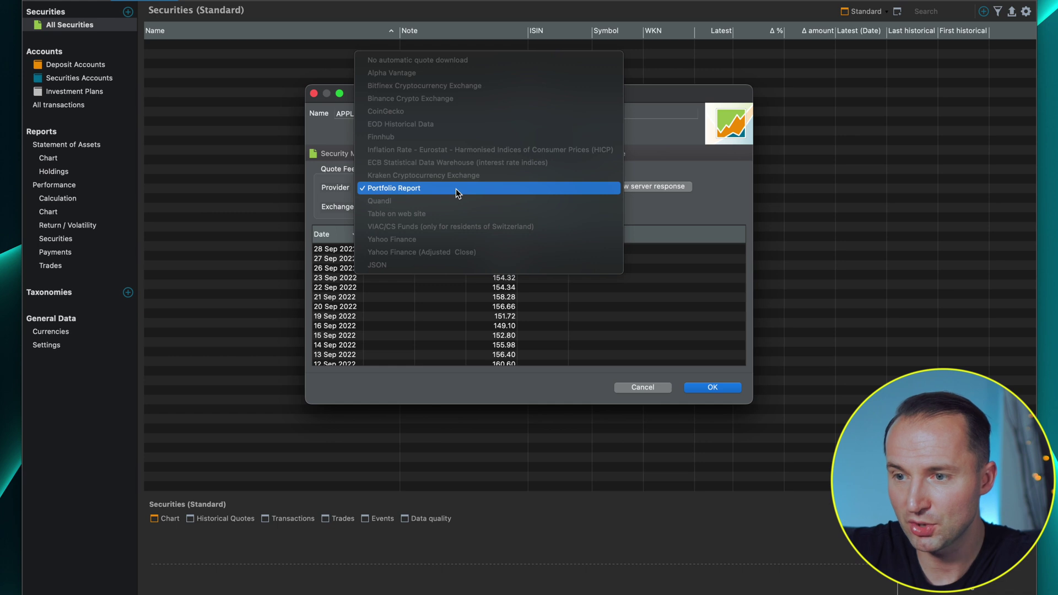
pyautogui.click(425, 238)
pyautogui.click(438, 213)
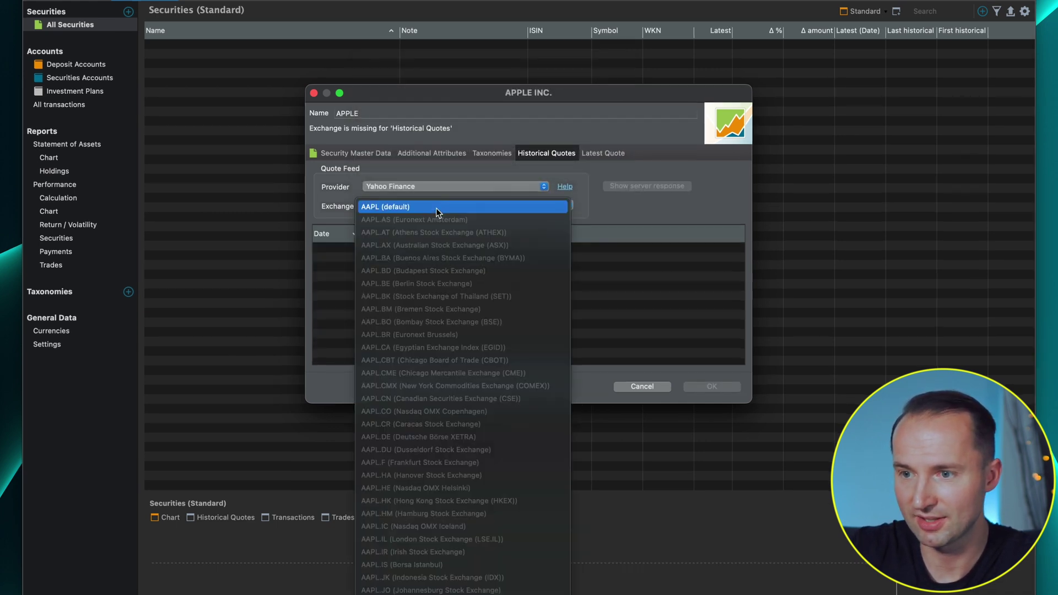
pyautogui.click(502, 208)
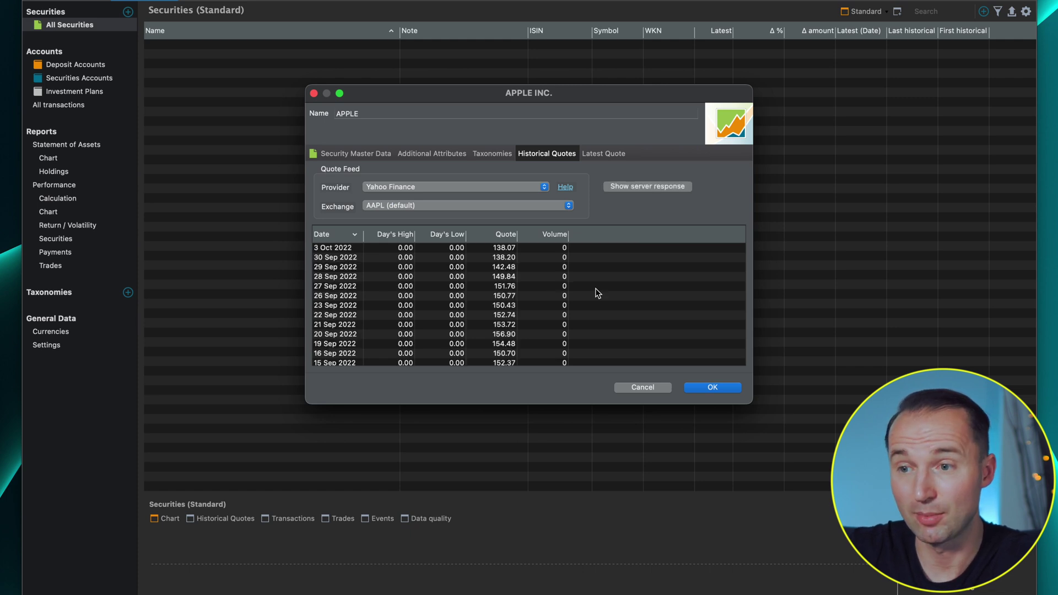
# Step: Examine Apple's historical quotes, the available quote providers and the latest quote feed setting
pyautogui.scroll(-5, 596, 289)
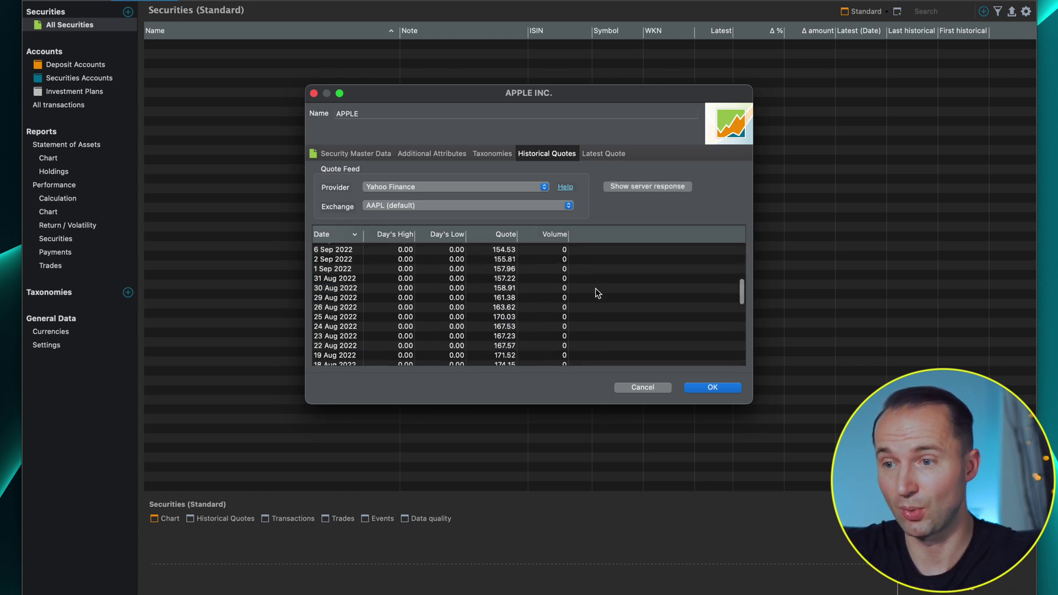
pyautogui.scroll(5, 596, 289)
pyautogui.scroll(-10, 596, 293)
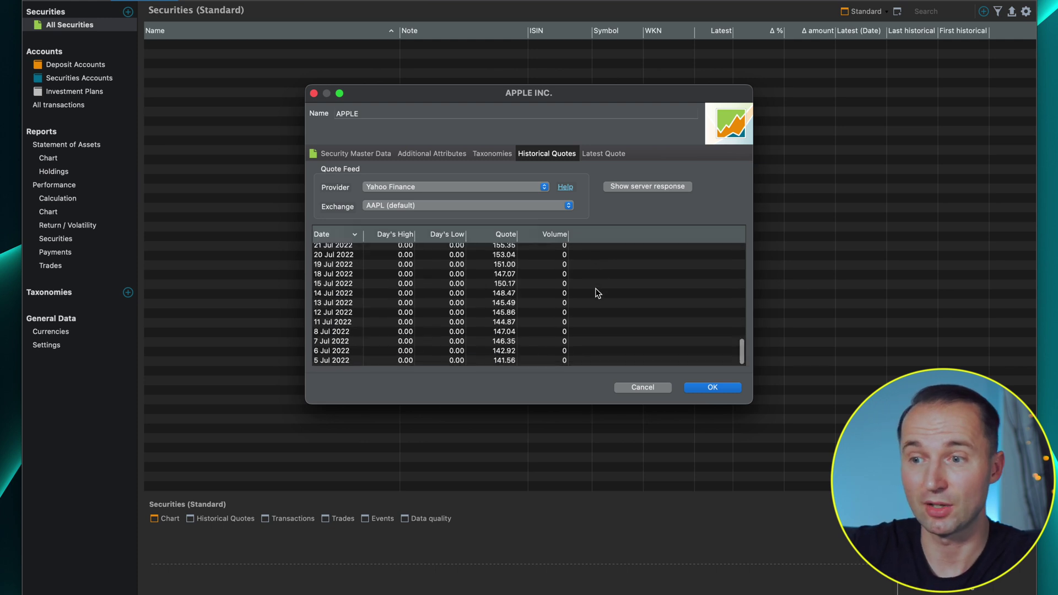
pyautogui.scroll(10, 595, 293)
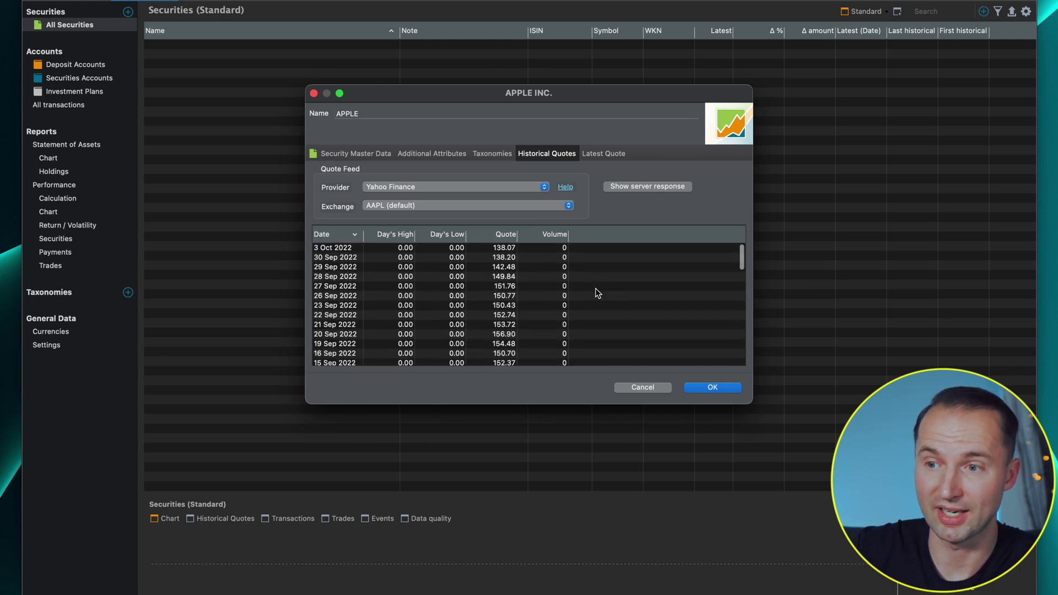
pyautogui.click(524, 188)
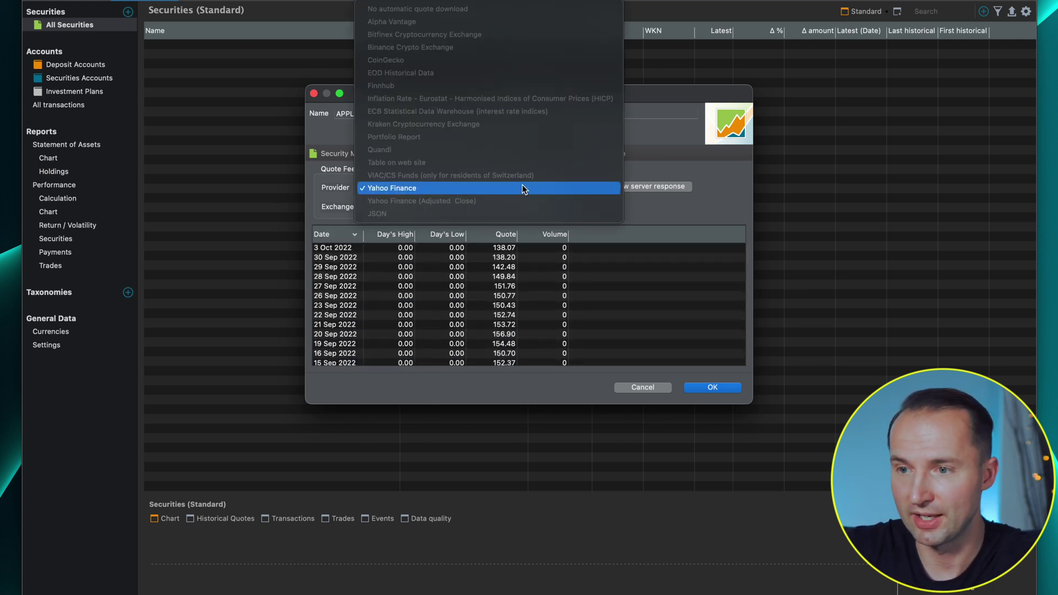
pyautogui.click(694, 215)
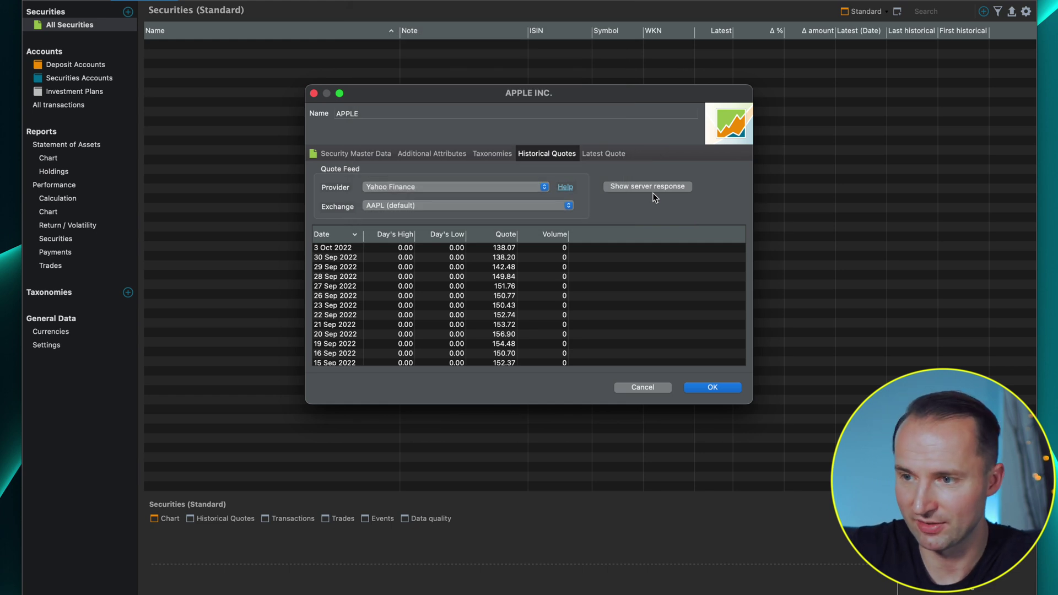
pyautogui.click(609, 154)
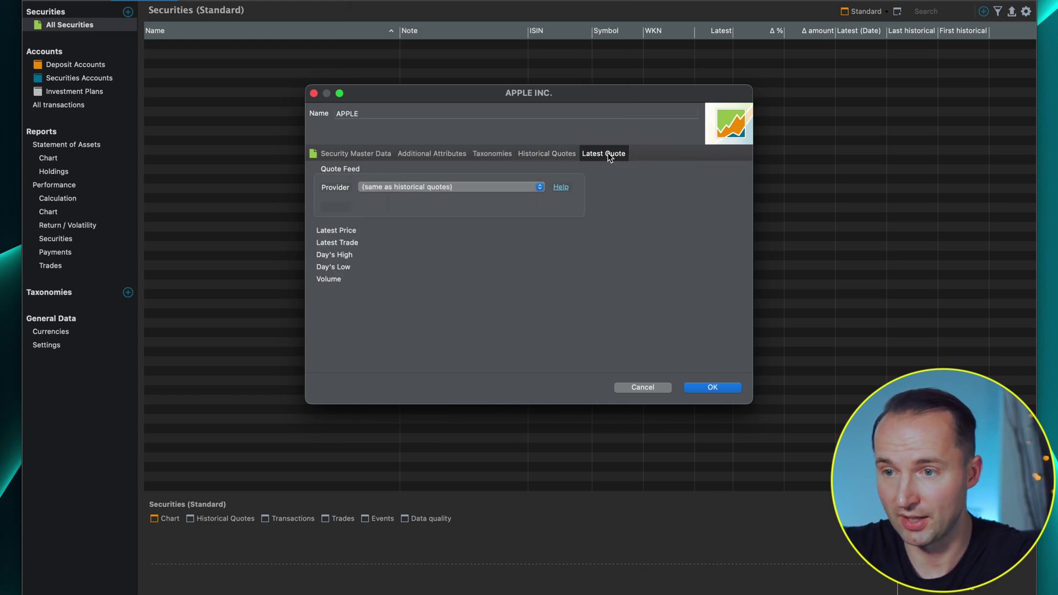
pyautogui.click(558, 152)
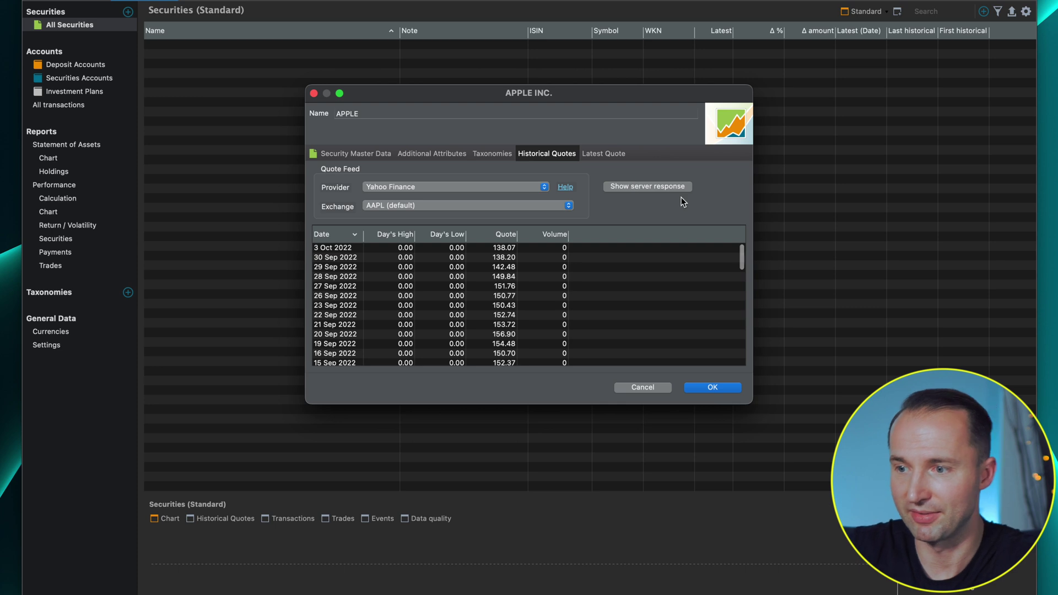
# Step: Save the new Apple security to the securities list
pyautogui.click(713, 386)
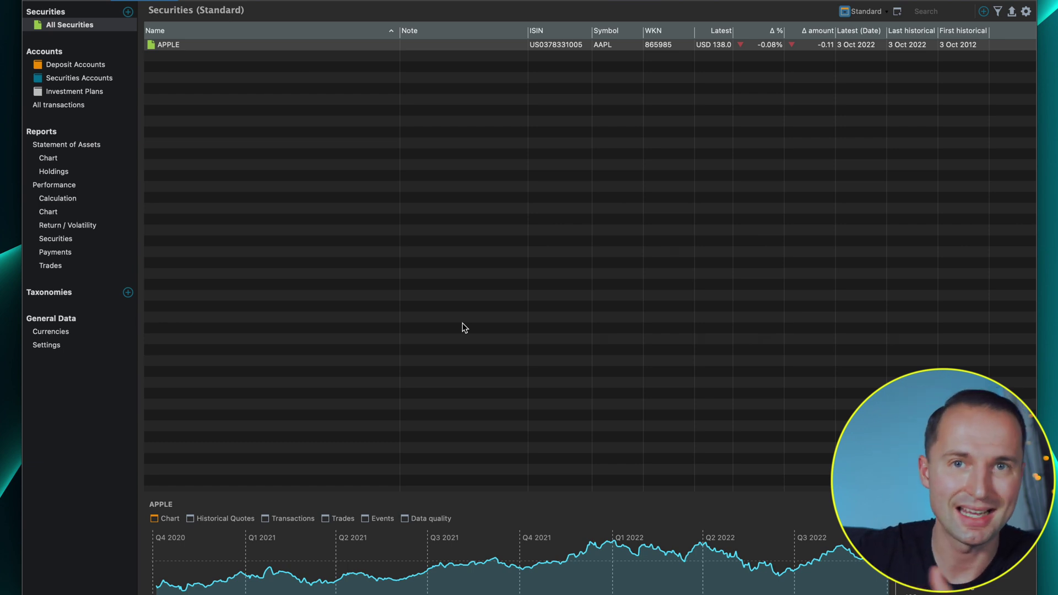
pyautogui.click(566, 240)
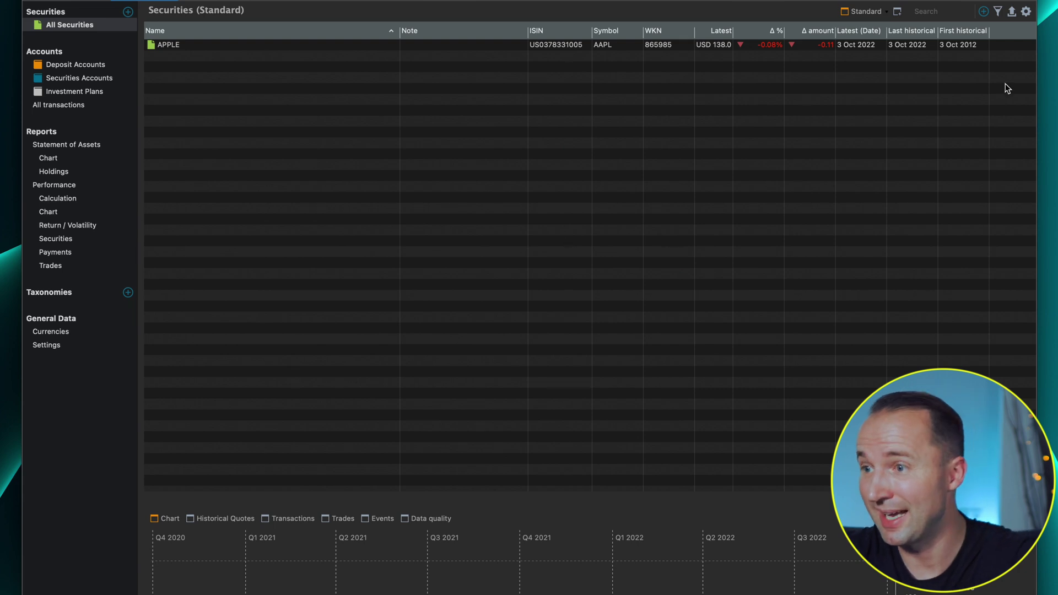
# Step: Create a new instrument by searching for "bitcoin" and applying the Yahoo Finance result Bitcoin EUR (BTC-EUR)
pyautogui.click(984, 12)
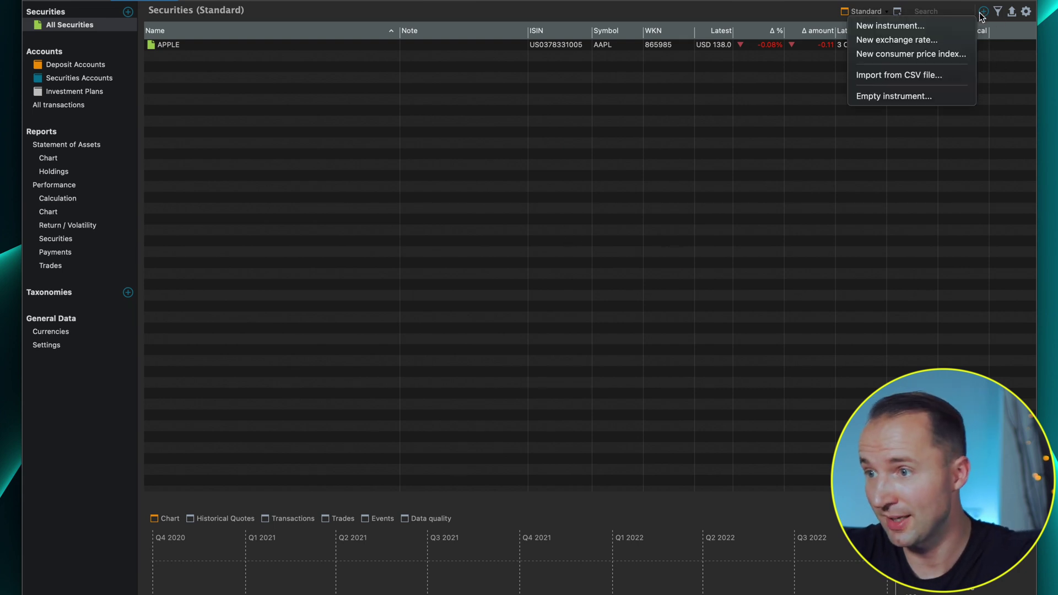
pyautogui.click(912, 25)
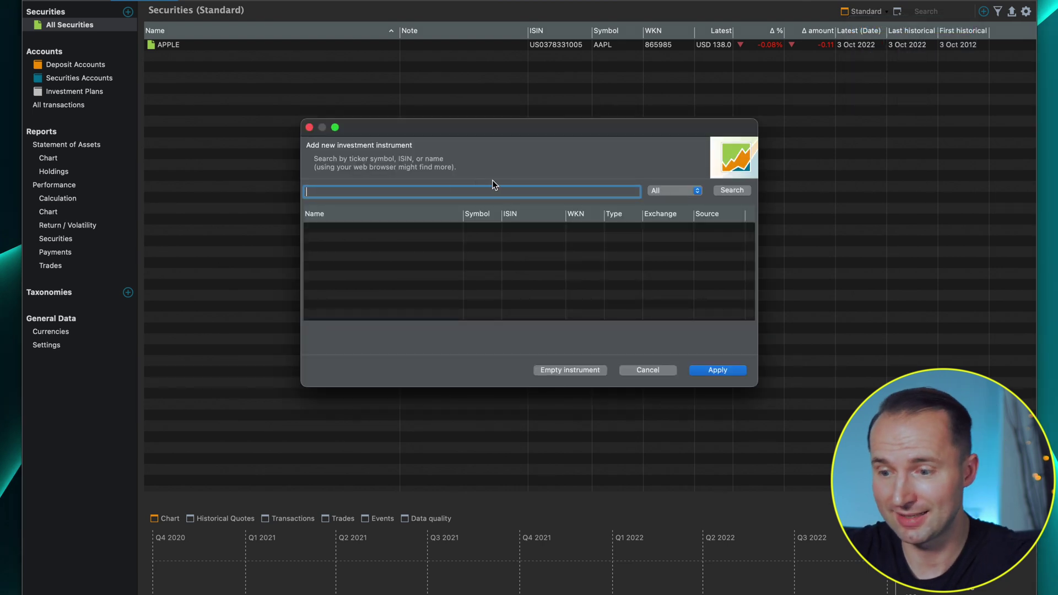
pyautogui.write('bitcoin')
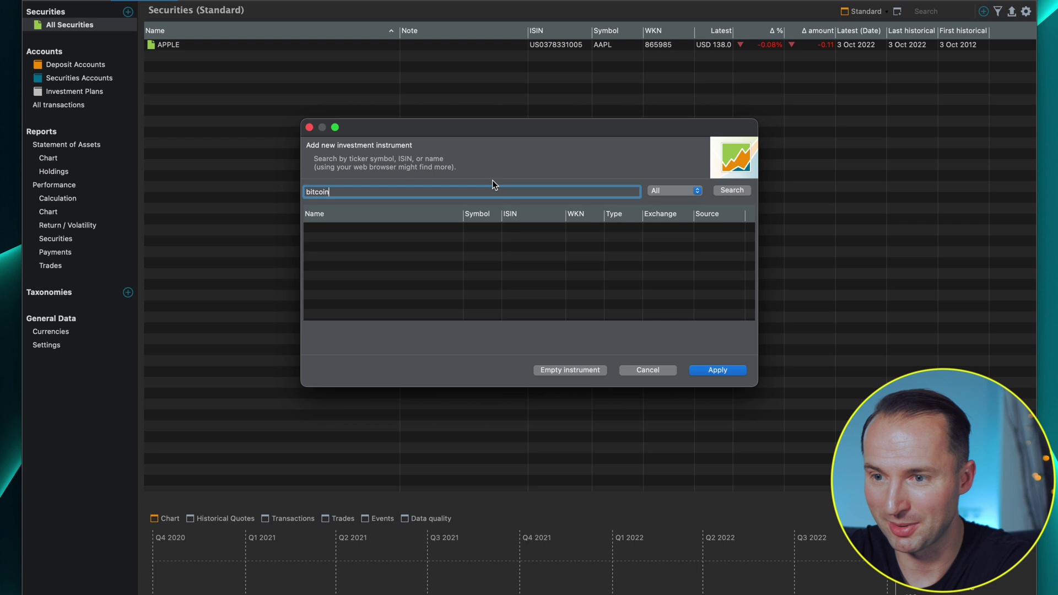
pyautogui.press('Return')
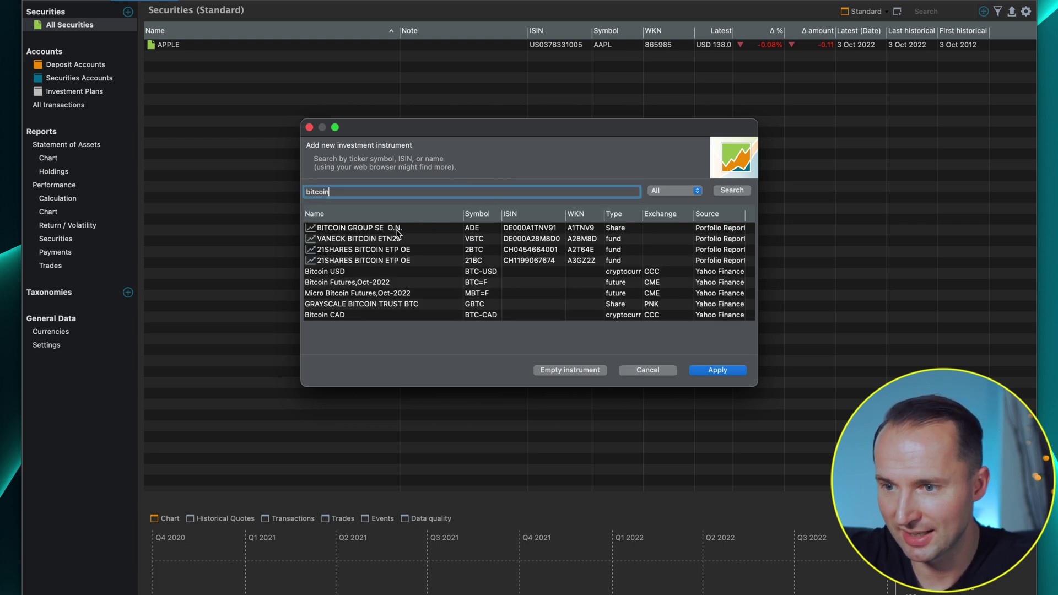
pyautogui.click(346, 272)
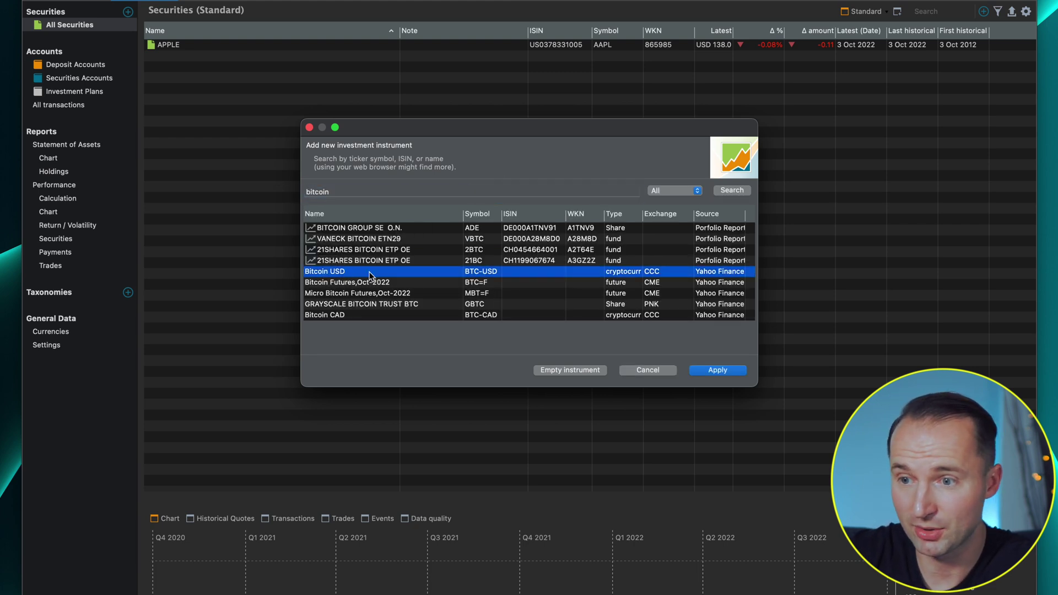
pyautogui.scroll(-3, 359, 281)
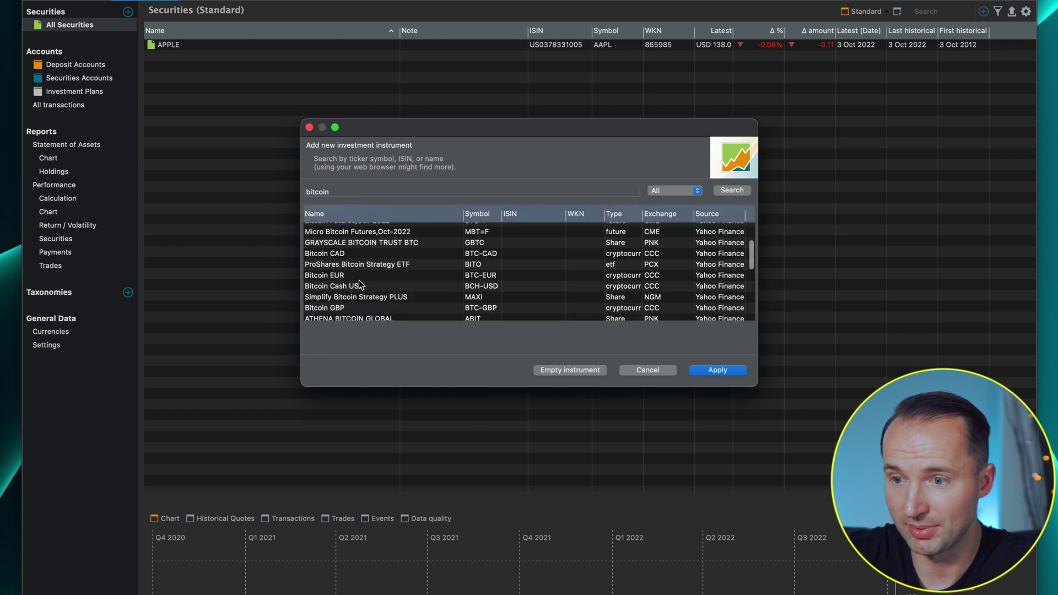
pyautogui.click(359, 276)
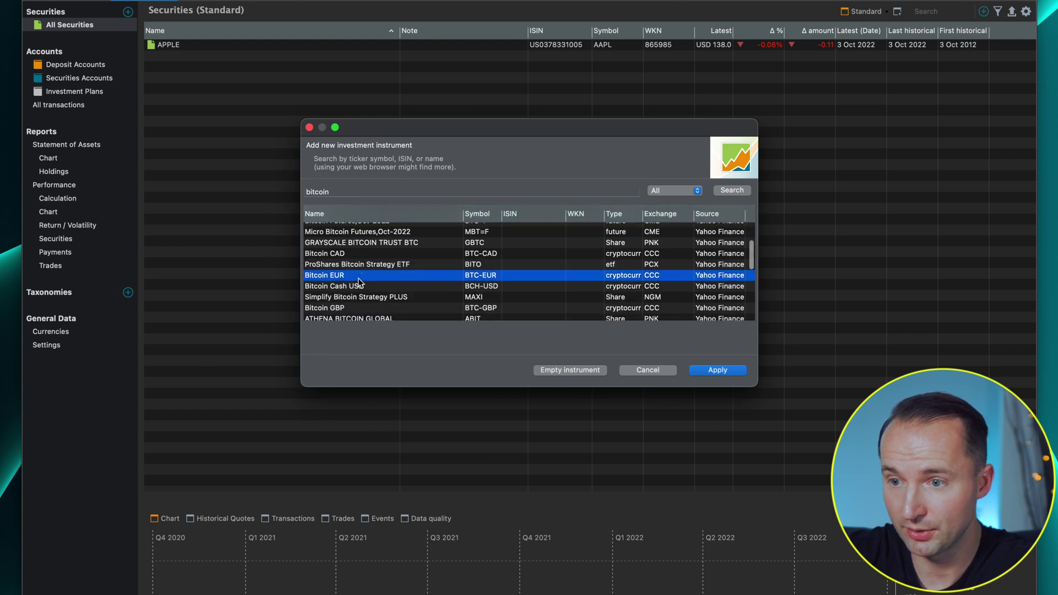
pyautogui.click(718, 371)
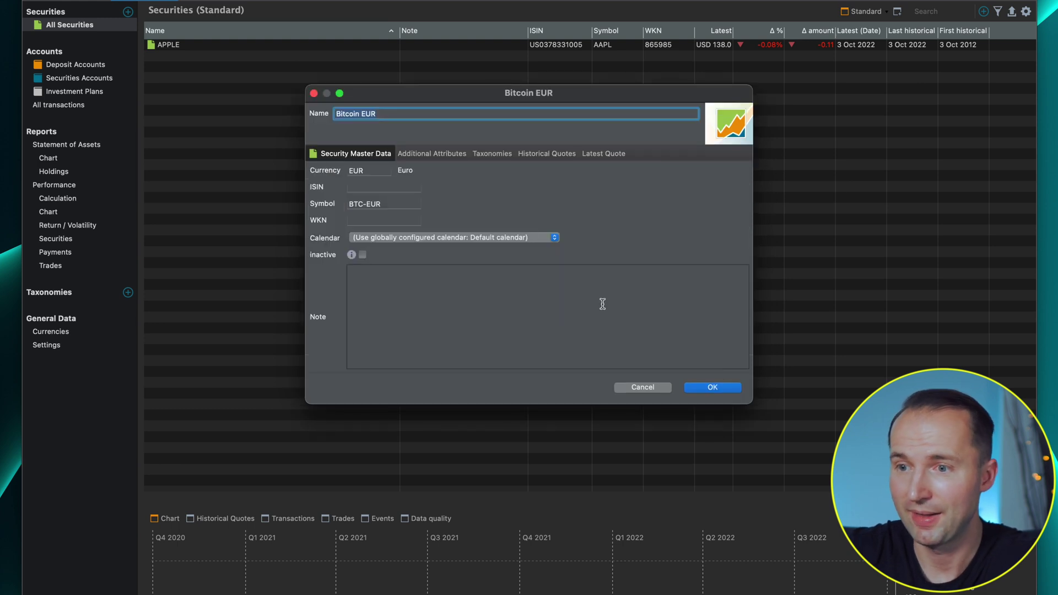
# Step: Keep Yahoo Finance as Bitcoin EUR's historical quote provider with the exchange BTC-EUR (default), and save the security
pyautogui.click(398, 118)
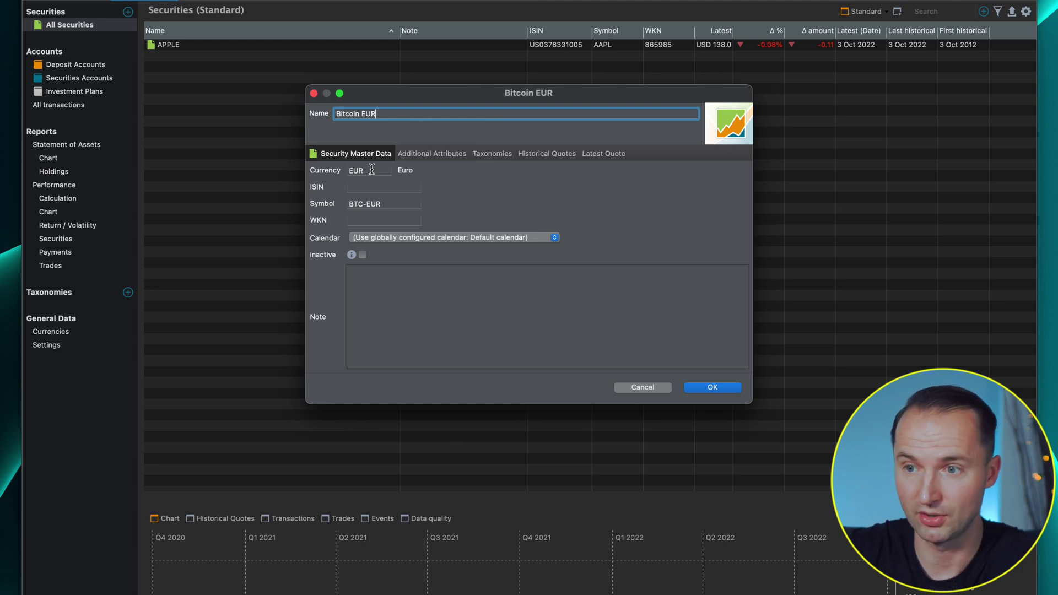
pyautogui.click(431, 156)
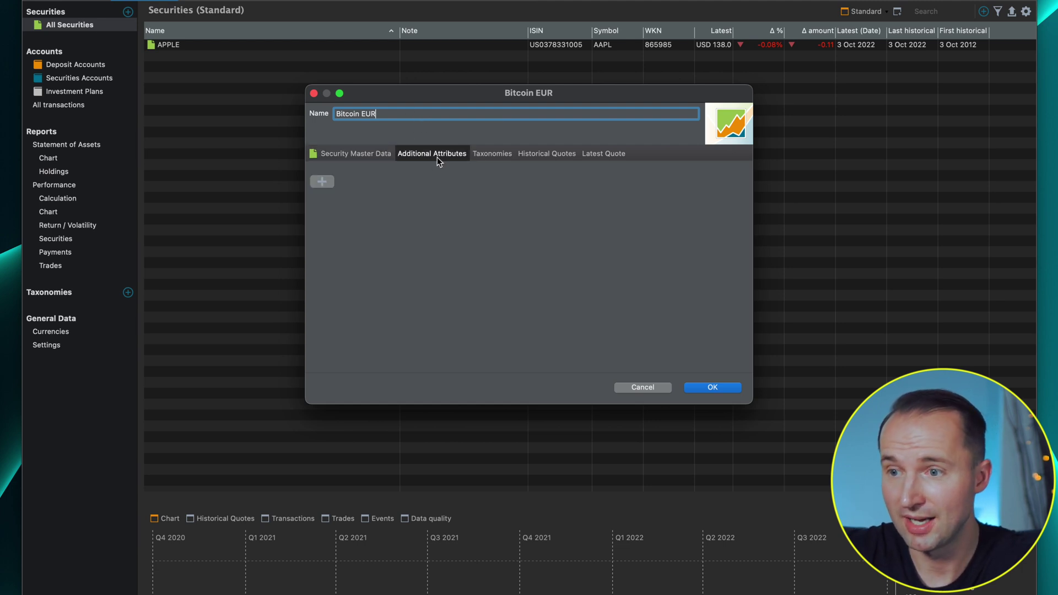
pyautogui.click(547, 154)
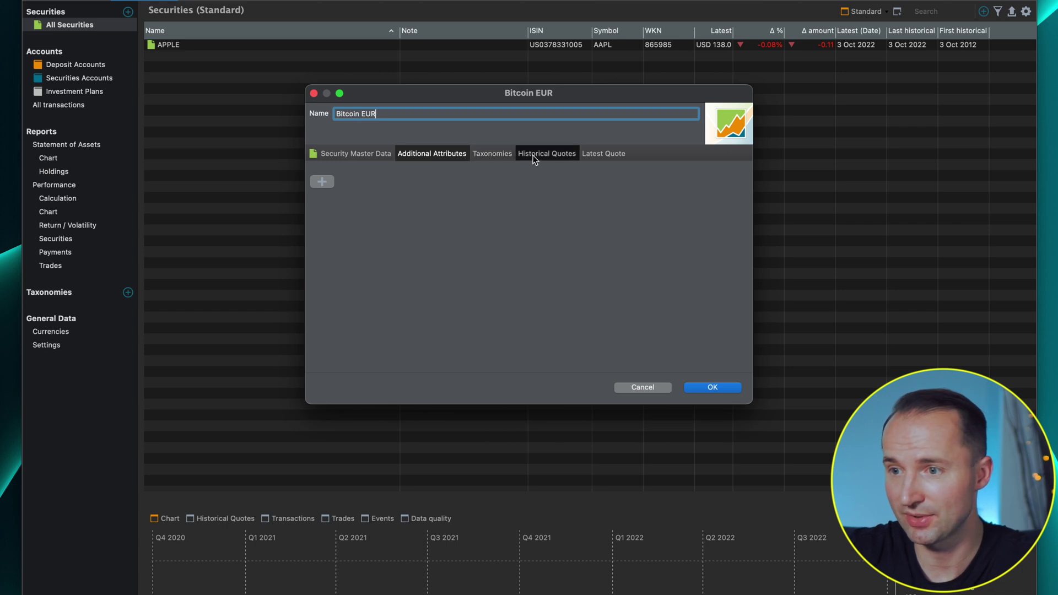
pyautogui.click(485, 189)
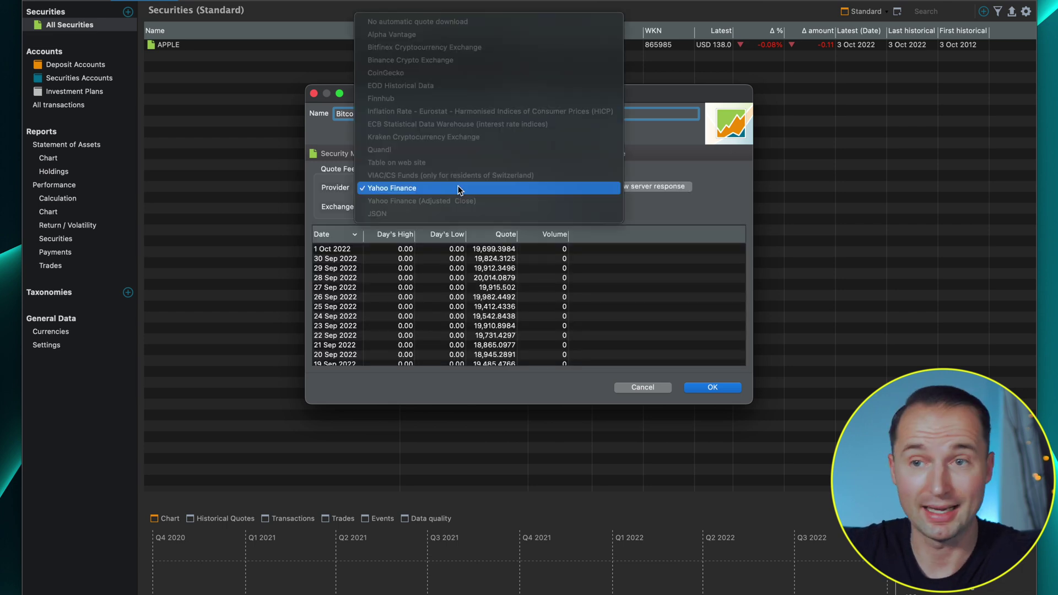
pyautogui.click(457, 185)
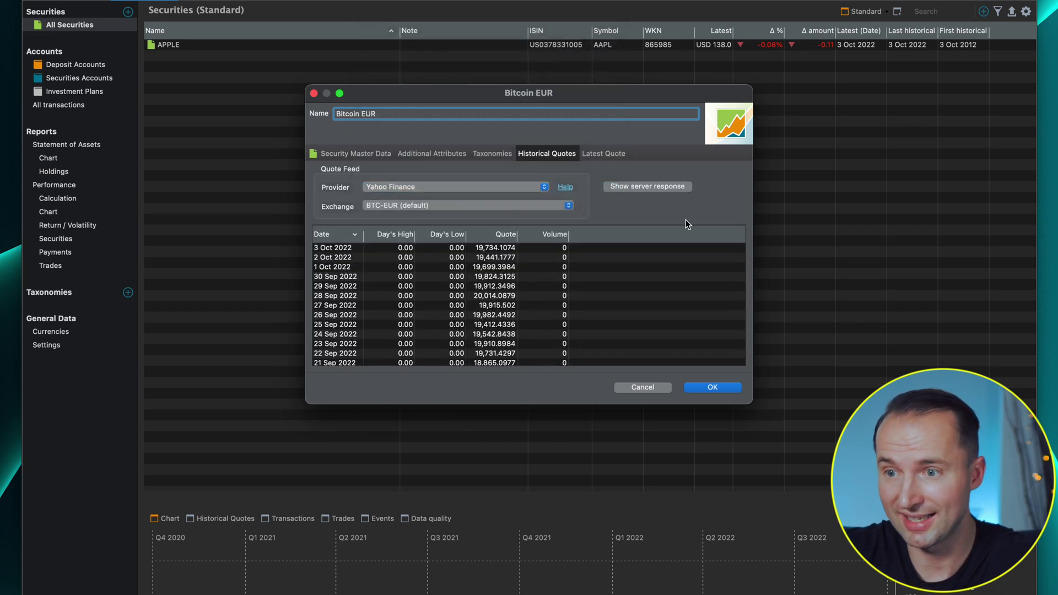
pyautogui.click(729, 387)
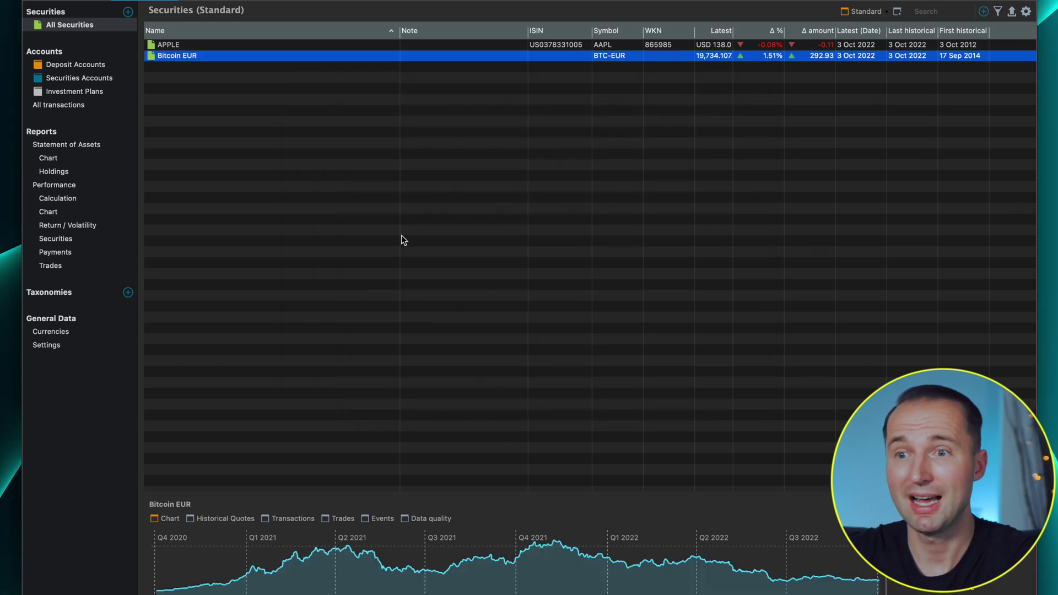
# Step: Edit the APPLE security to add a Logo attribute with the Apple logo image from Downloads, and save it
pyautogui.click(224, 46)
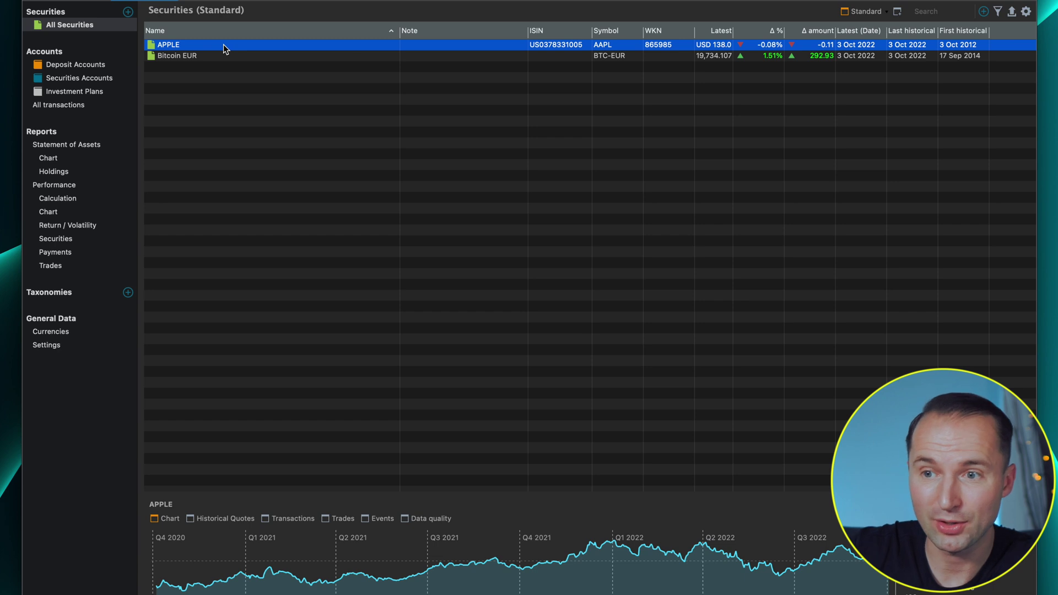
pyautogui.rightClick(223, 44)
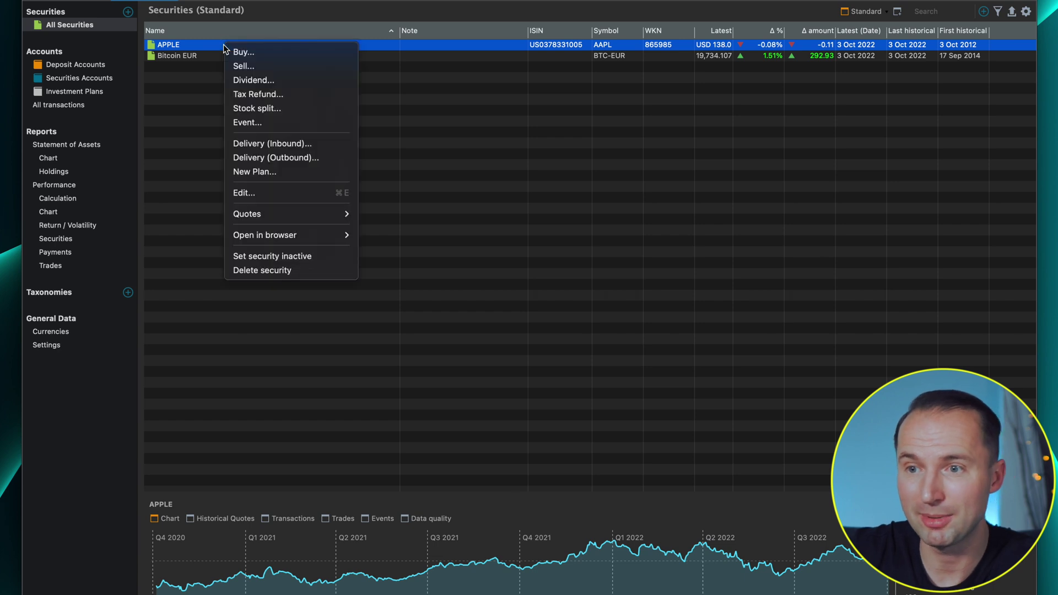
pyautogui.click(250, 195)
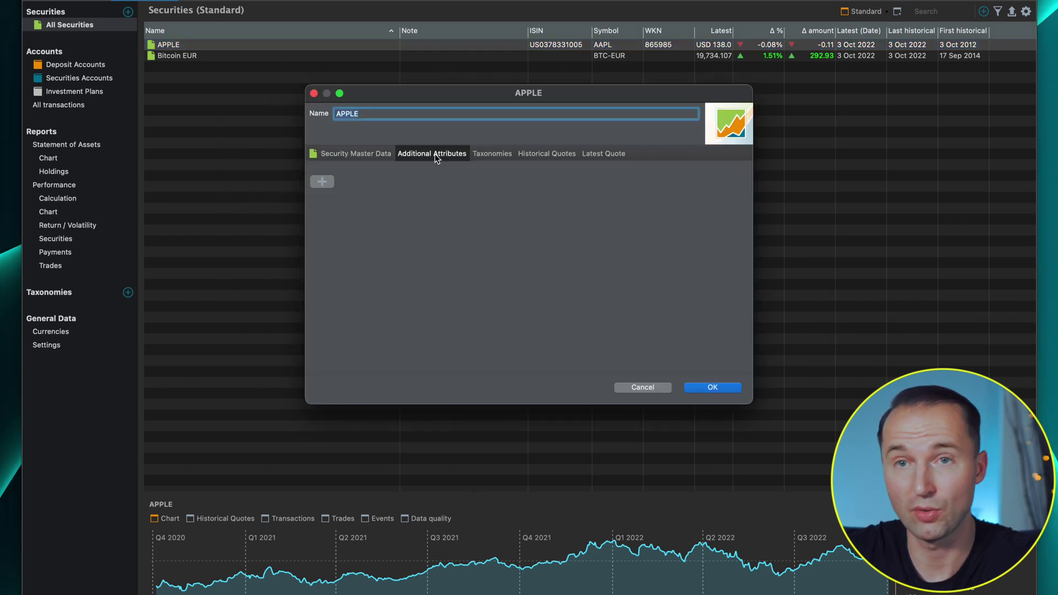
pyautogui.click(322, 184)
pyautogui.click(338, 206)
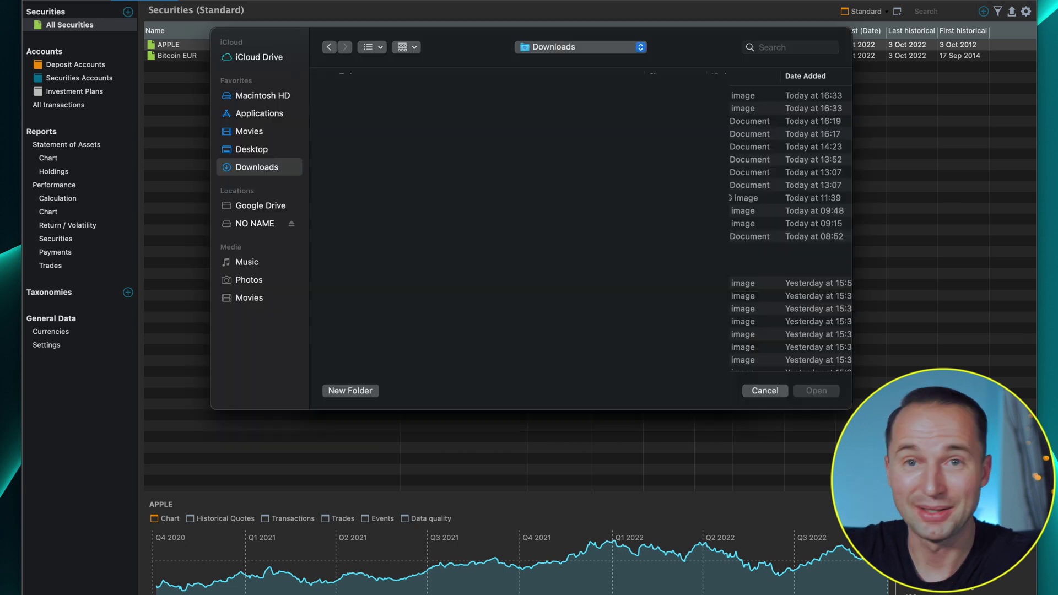
pyautogui.doubleClick(405, 108)
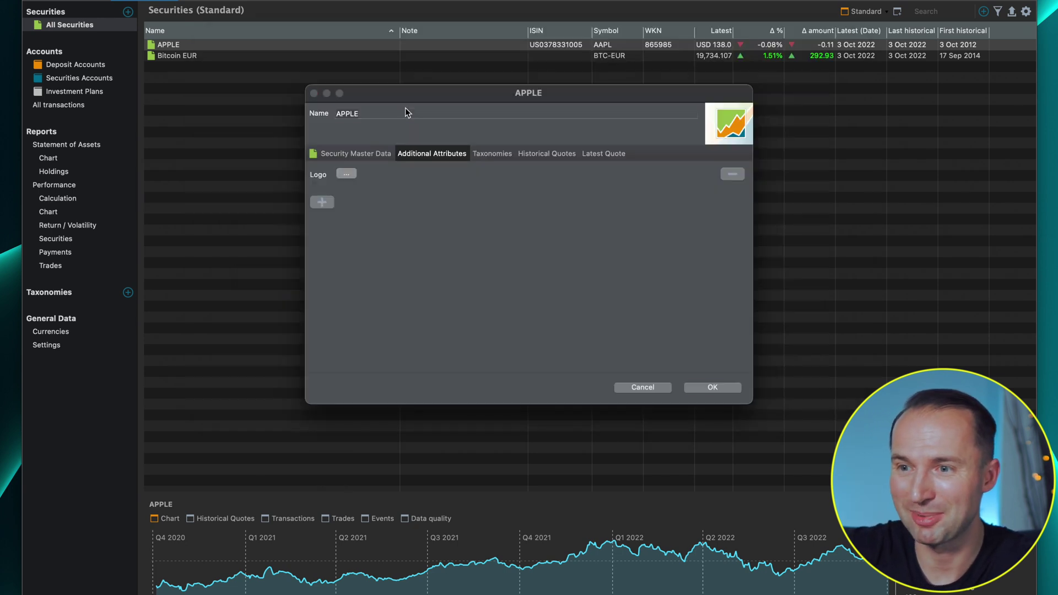
pyautogui.click(704, 386)
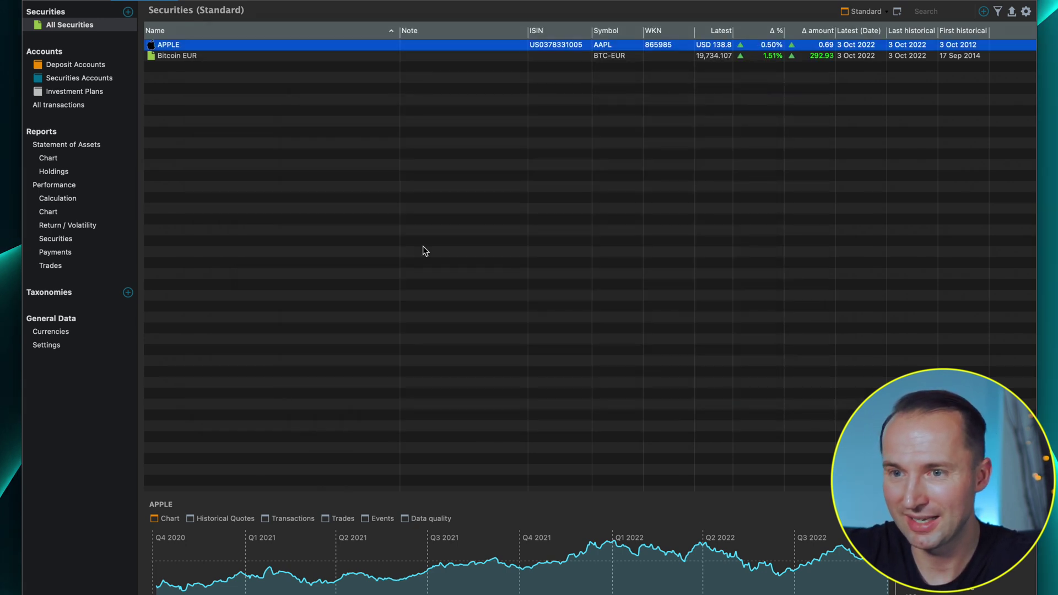
# Step: Edit the Bitcoin EUR security to add a Logo attribute with the Bitcoin logo image from Downloads, and save it
pyautogui.click(226, 56)
pyautogui.rightClick(226, 60)
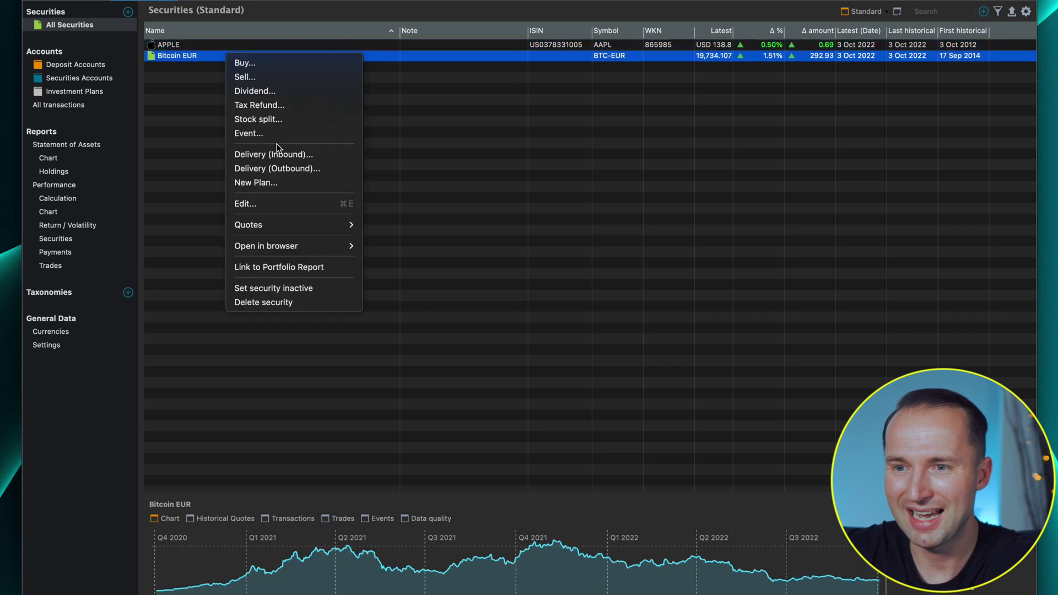
pyautogui.click(271, 203)
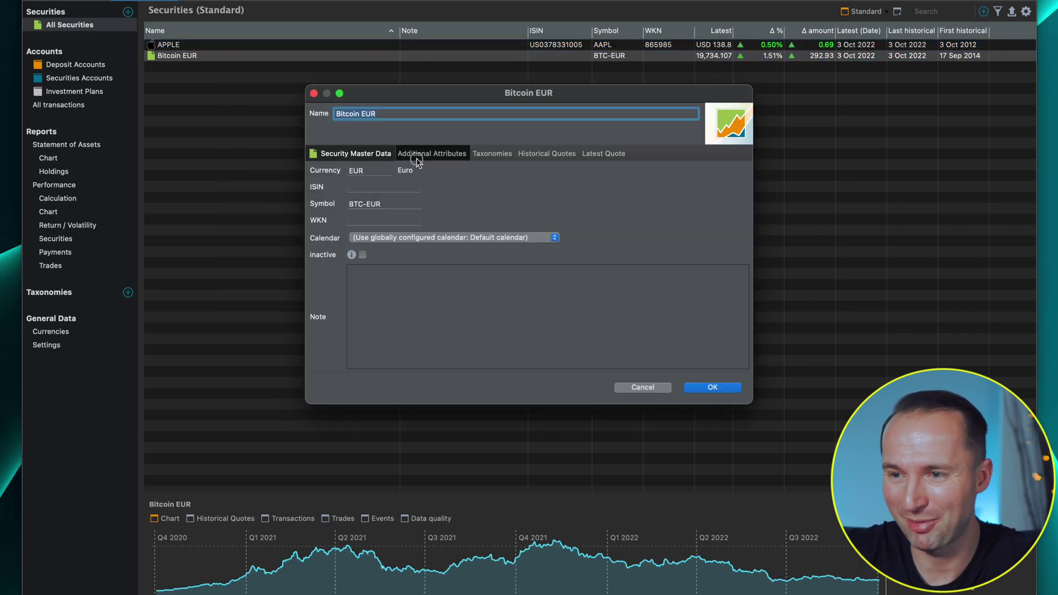
pyautogui.click(424, 153)
pyautogui.click(325, 183)
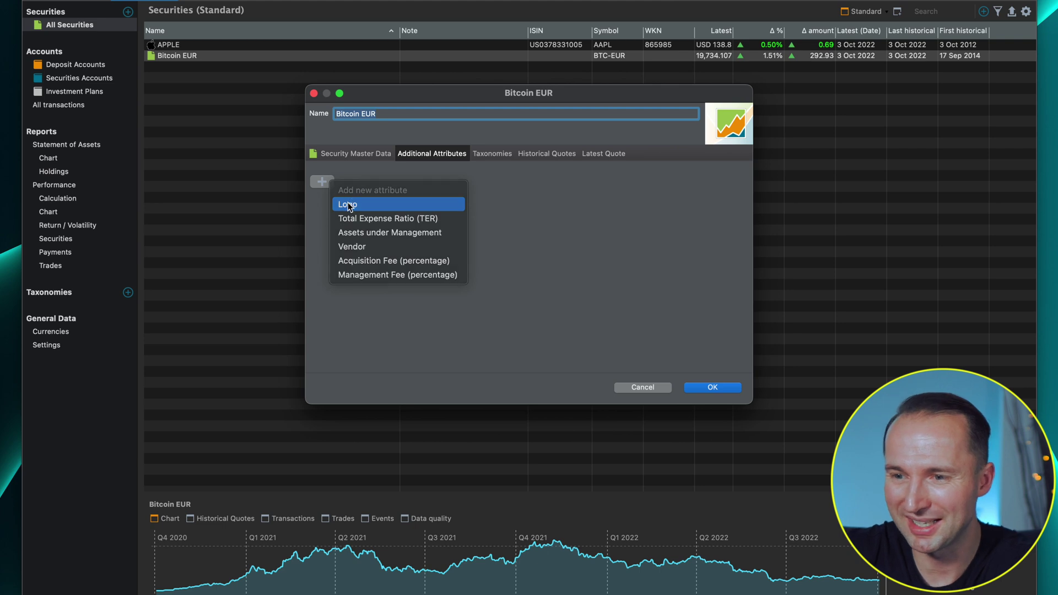
pyautogui.click(348, 205)
pyautogui.click(347, 175)
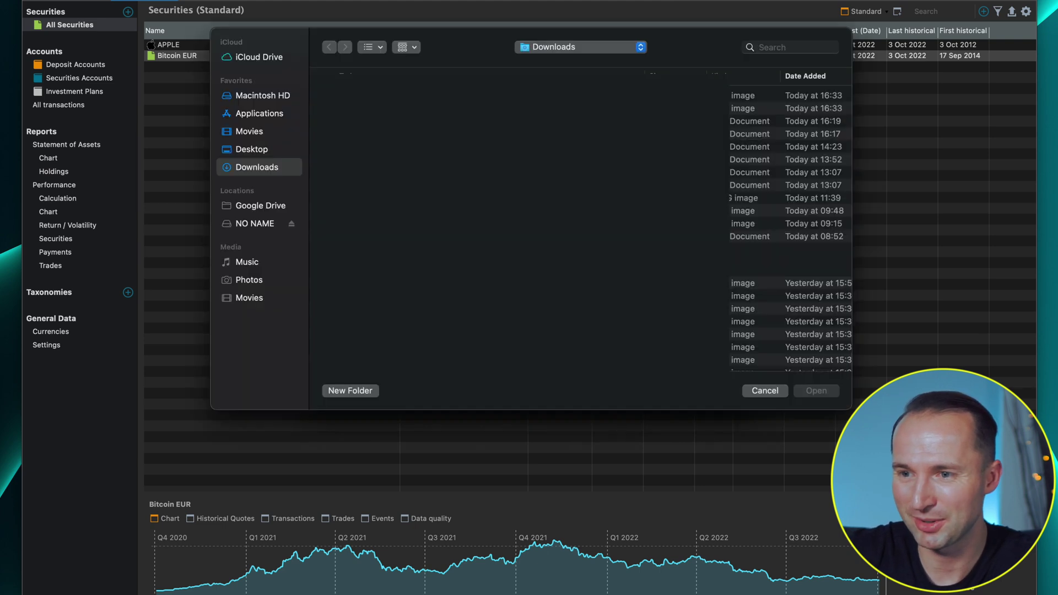
pyautogui.doubleClick(360, 95)
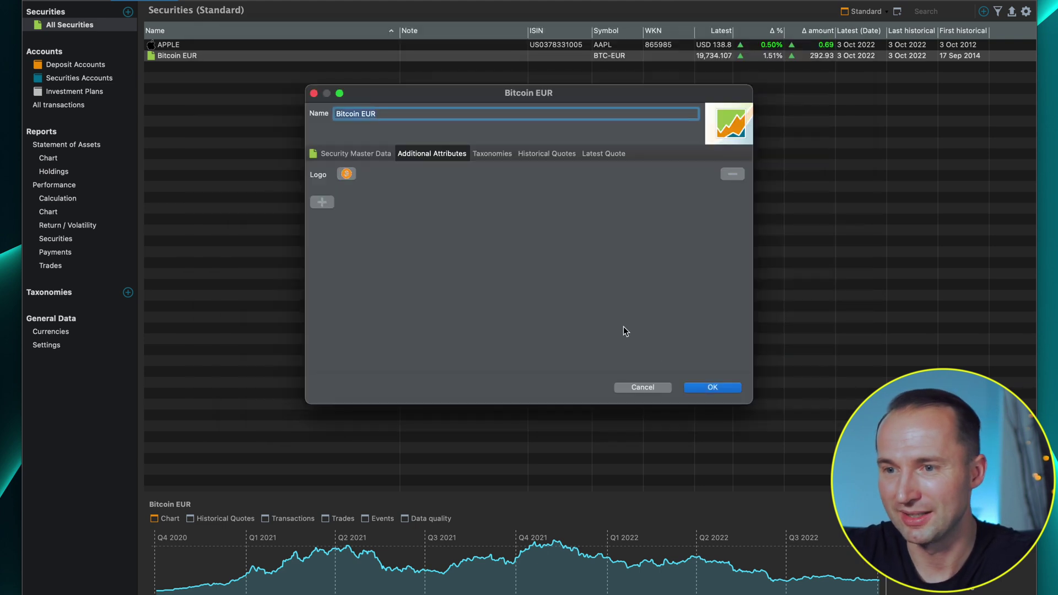
pyautogui.click(712, 387)
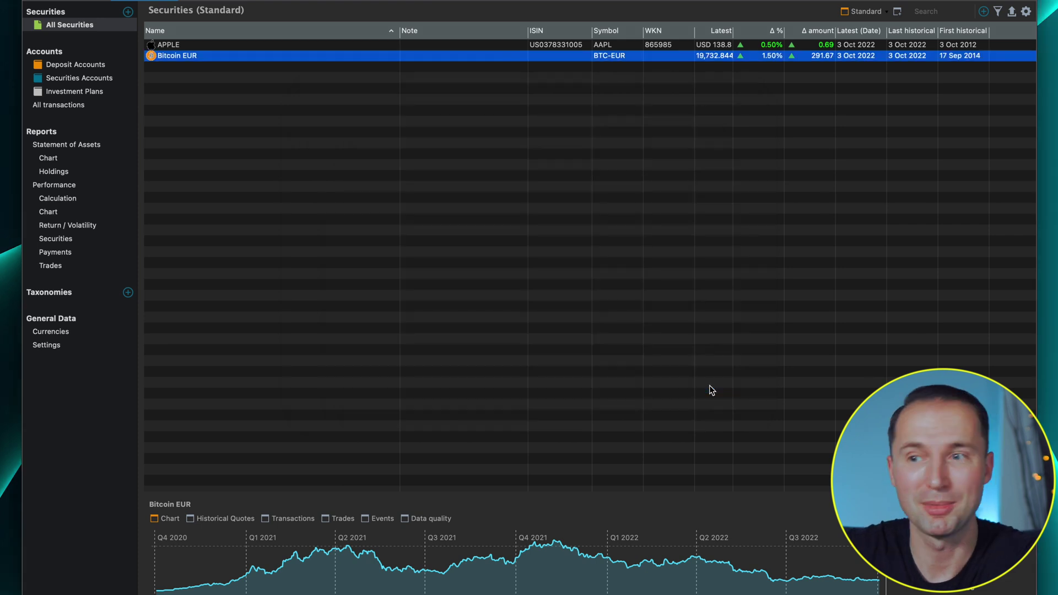
# Step: Add a new securities account named Interactive Brokers
pyautogui.click(353, 154)
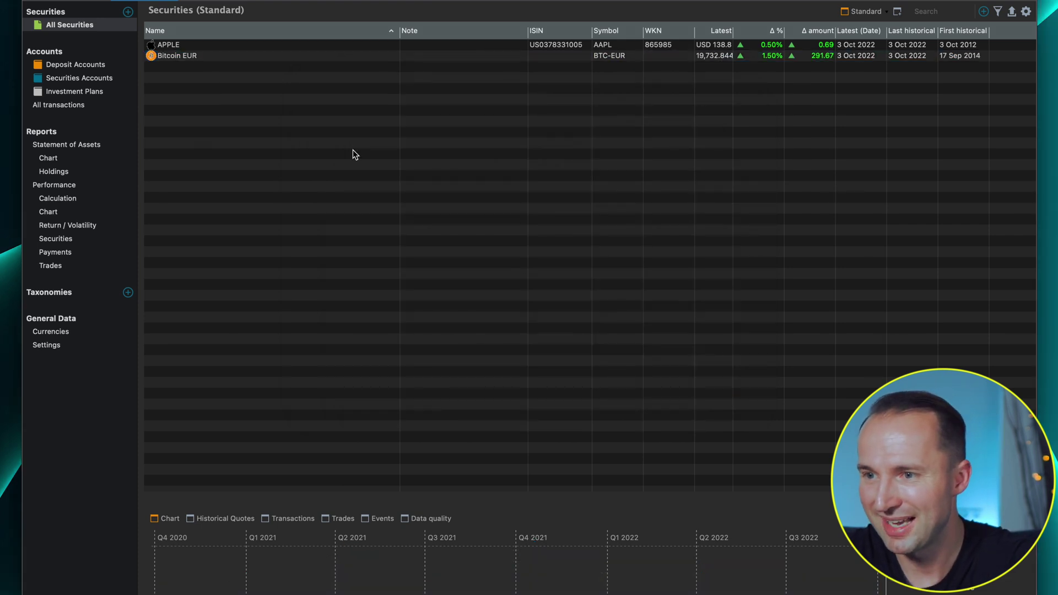
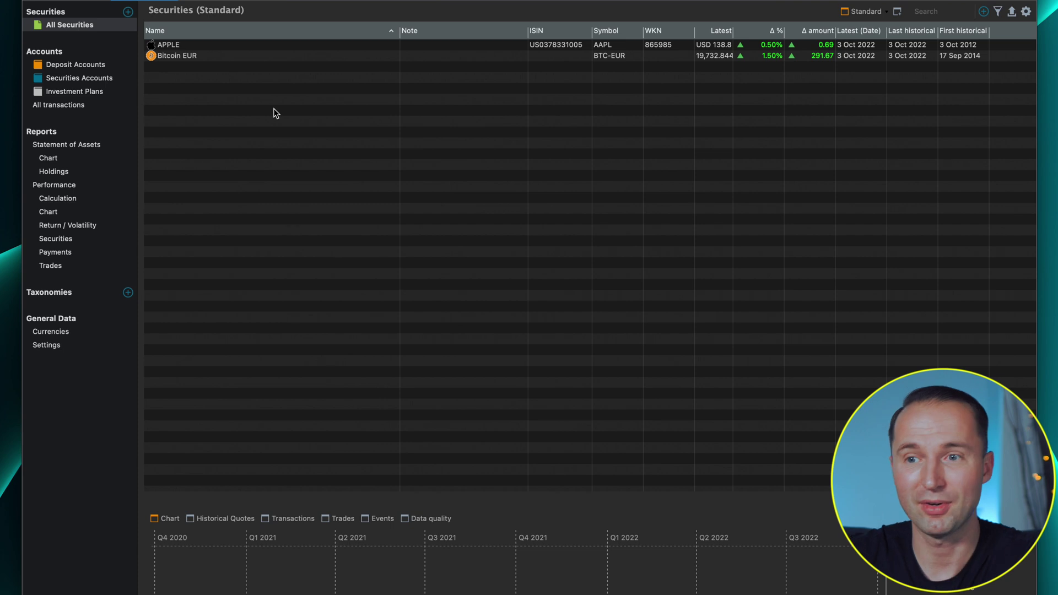
pyautogui.click(66, 27)
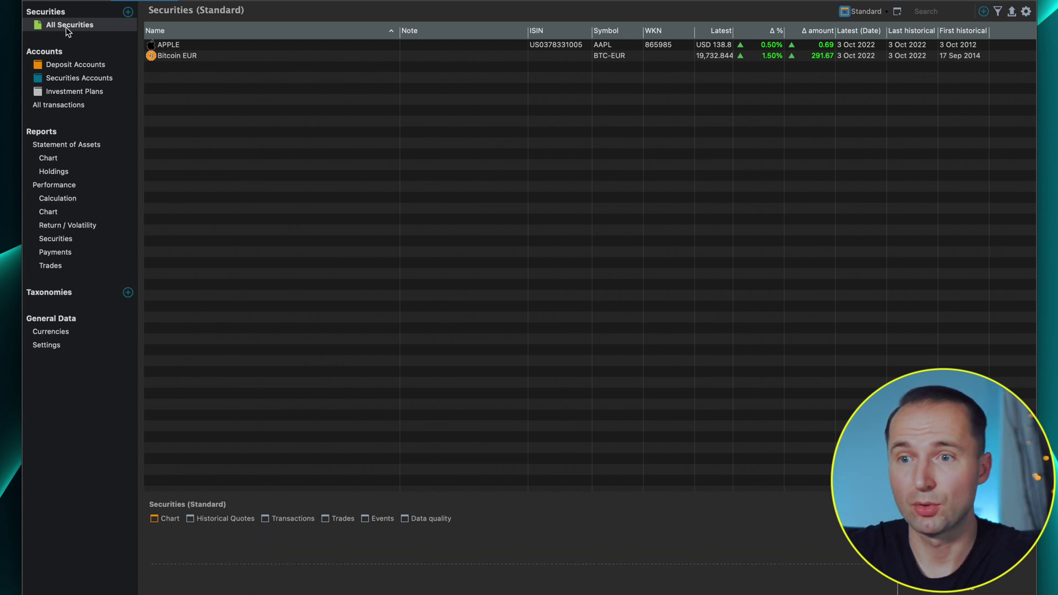
pyautogui.click(82, 81)
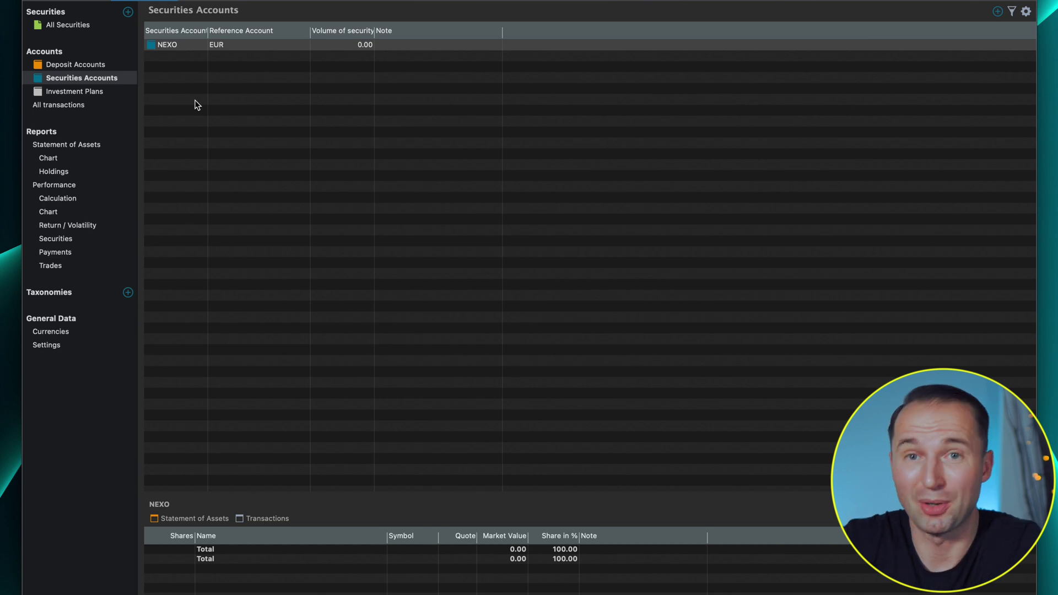
pyautogui.click(997, 13)
pyautogui.click(950, 27)
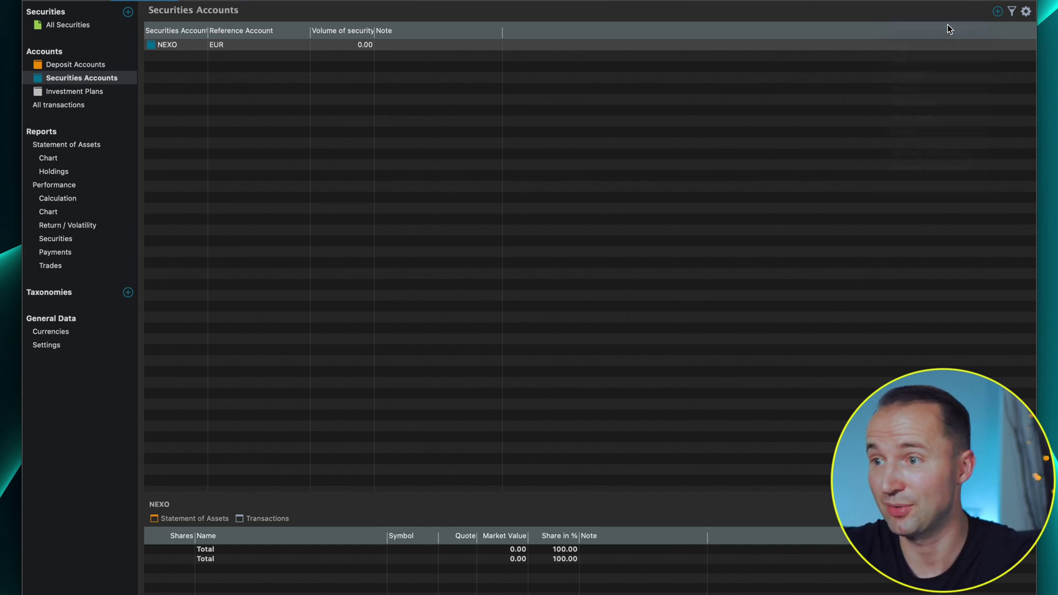
pyautogui.write('Interactive Brokers')
pyautogui.press('Return')
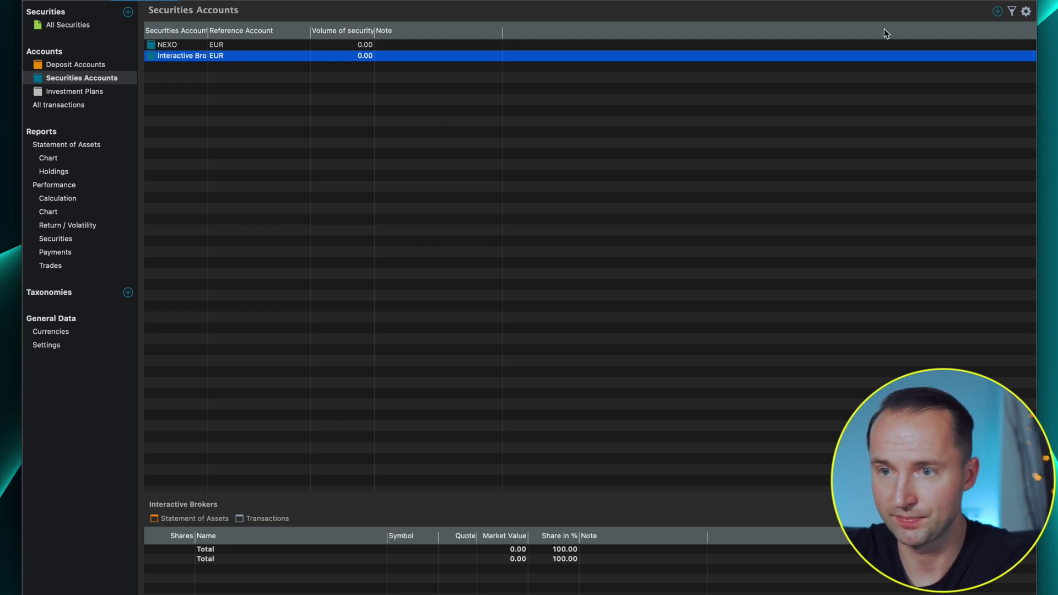
# Step: Set the Interactive Brokers reference account to USD and widen the Securities Account column to fit the full name
pyautogui.click(236, 56)
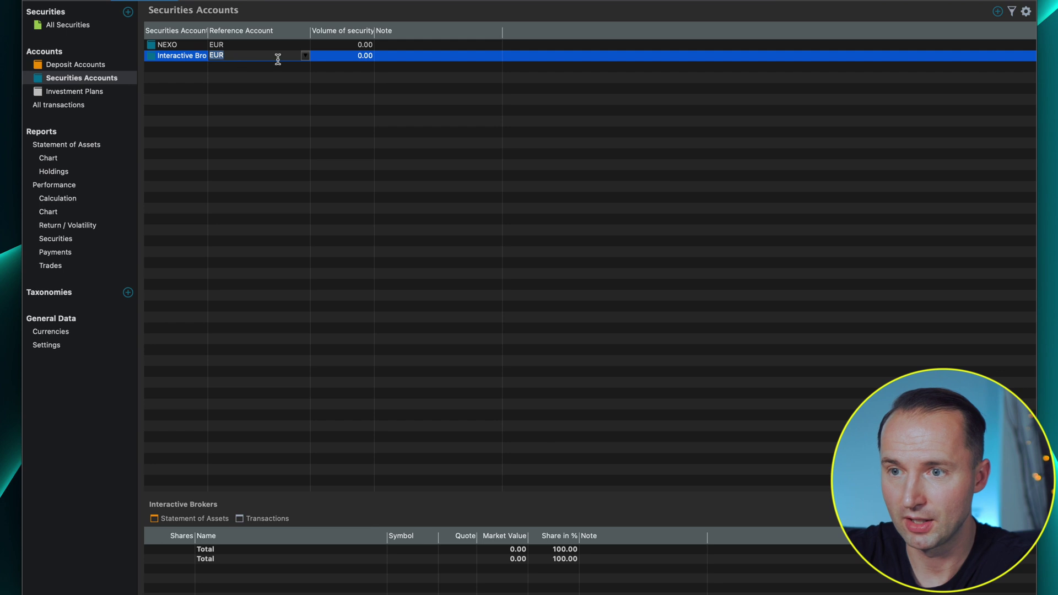
pyautogui.click(305, 56)
pyautogui.click(249, 76)
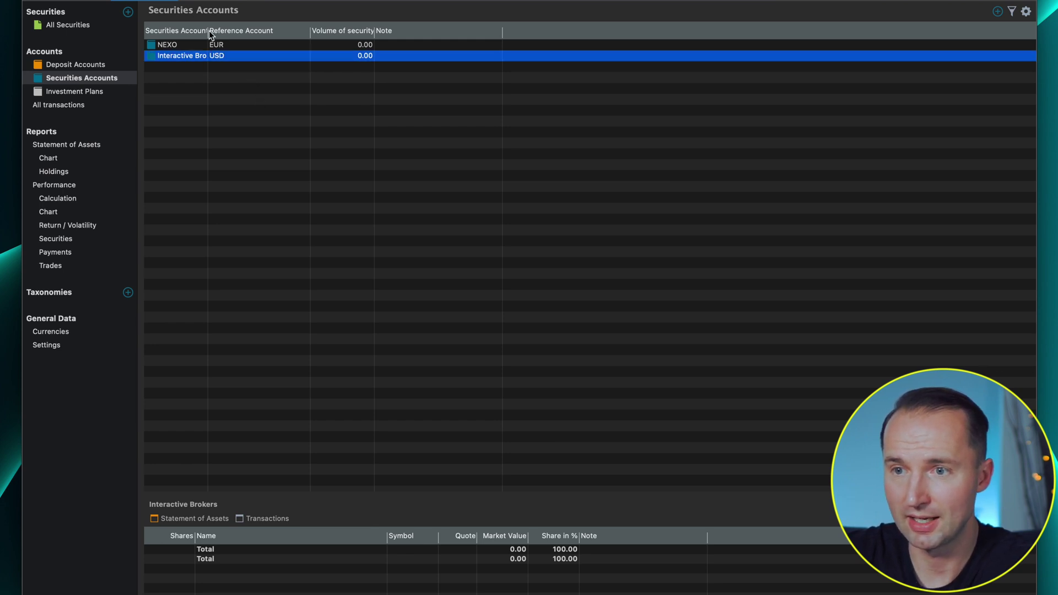
pyautogui.moveTo(207, 32); pyautogui.dragTo(264, 31)
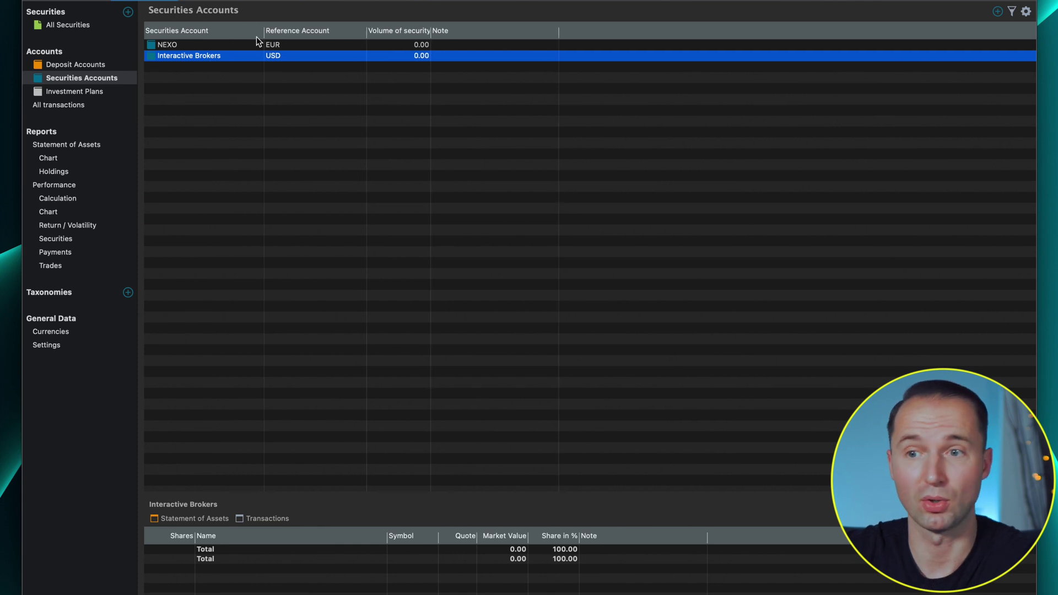
# Step: Start a buy transaction for APPLE in the Interactive Brokers account with the date 14 September 2022
pyautogui.click(65, 24)
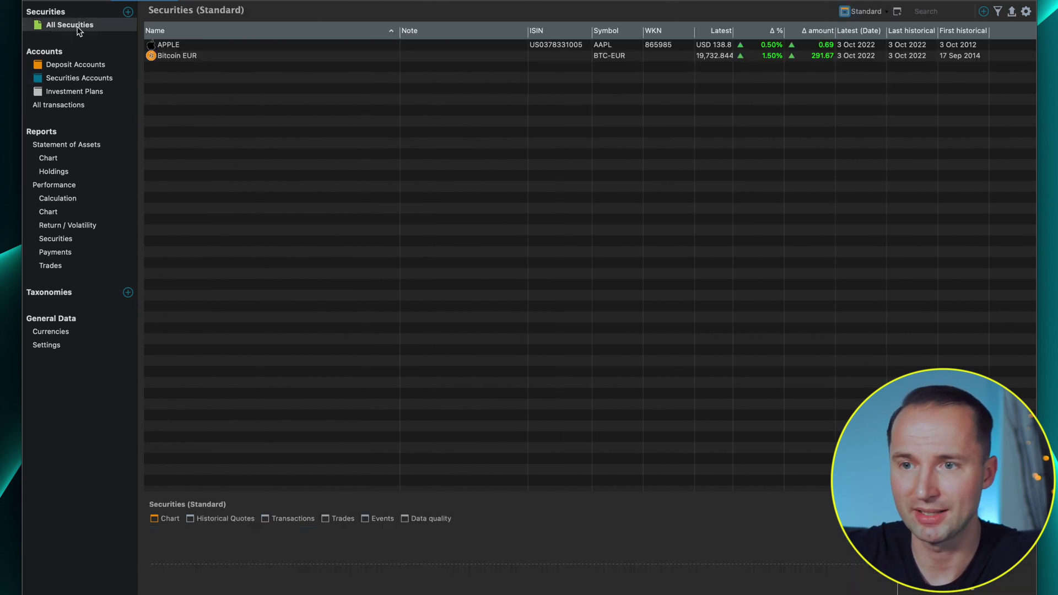
pyautogui.rightClick(178, 48)
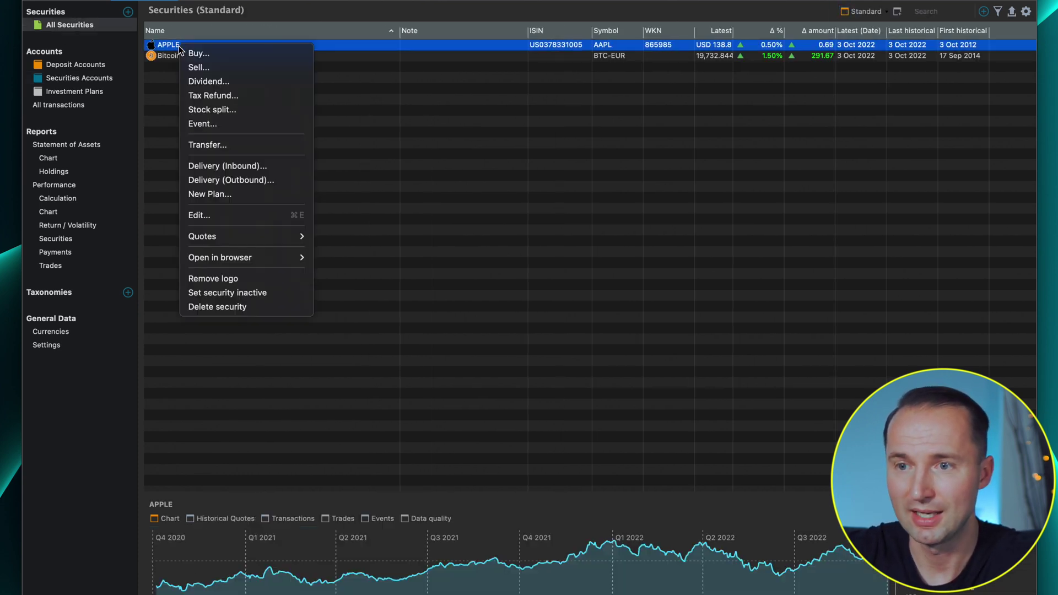
pyautogui.click(219, 59)
pyautogui.click(442, 214)
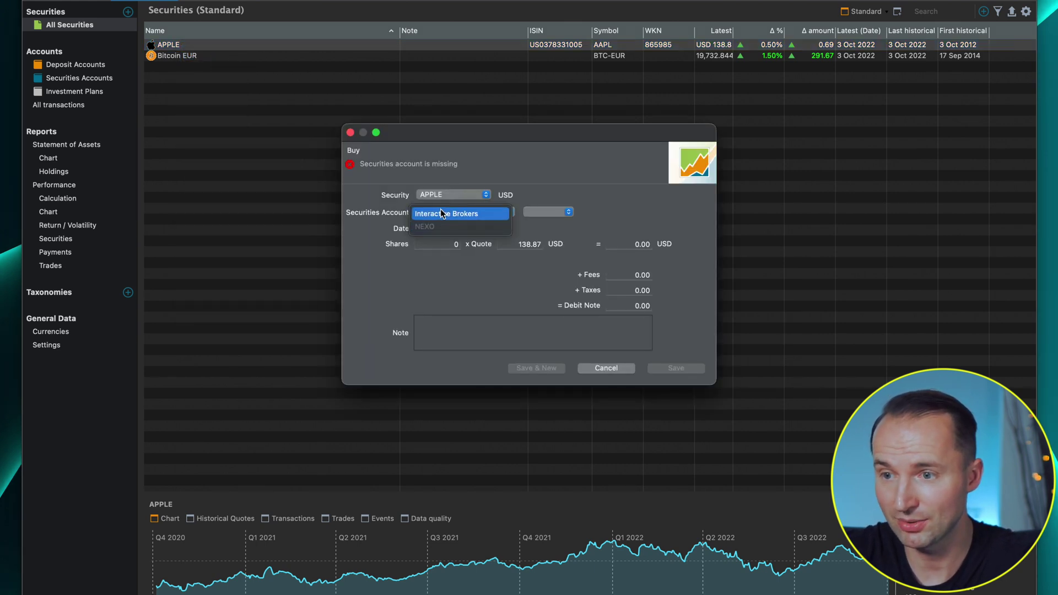
pyautogui.click(438, 214)
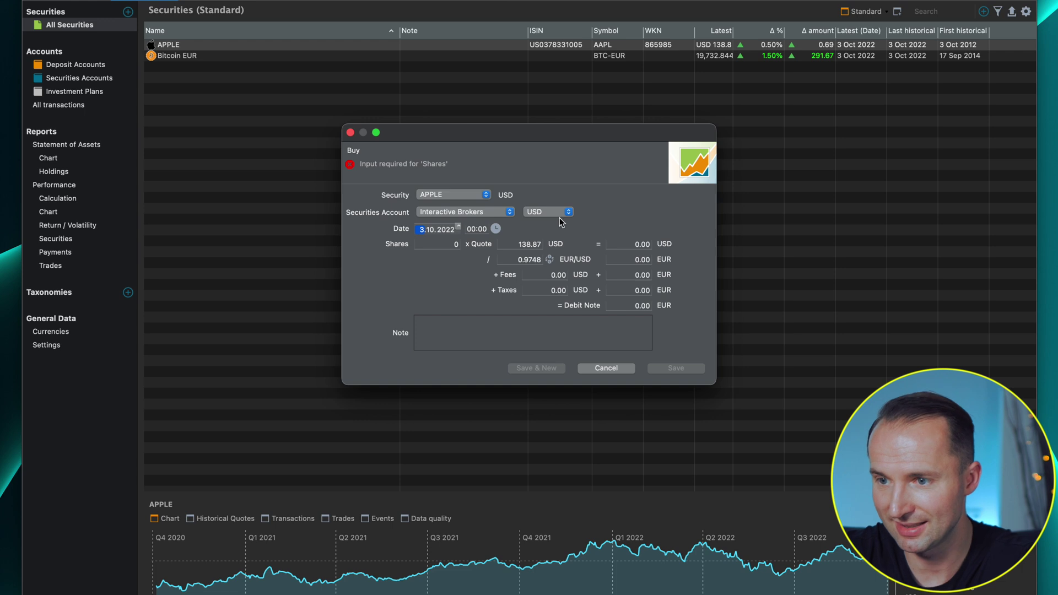
pyautogui.click(458, 227)
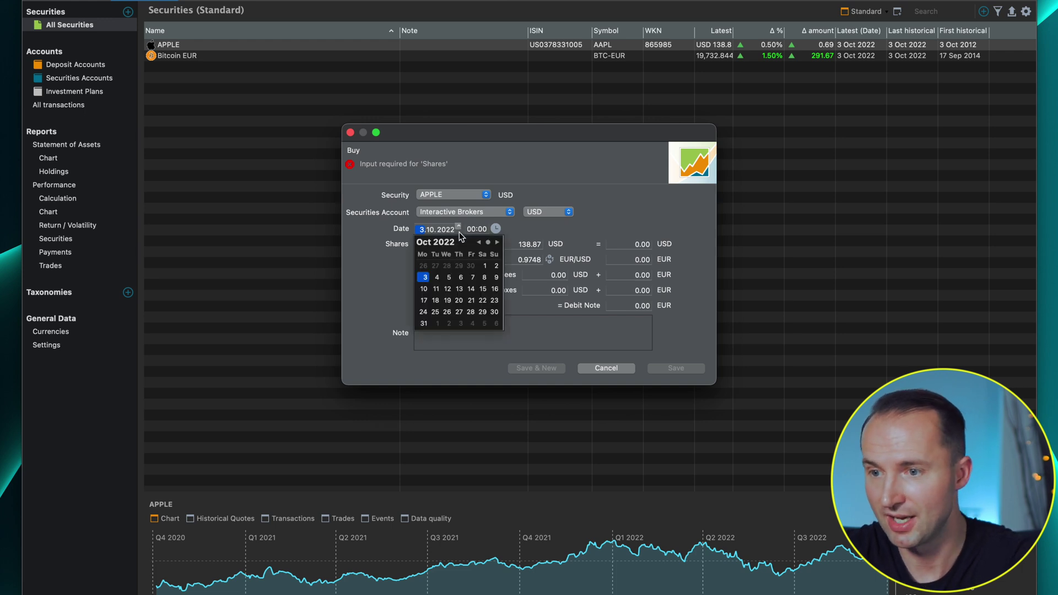
pyautogui.click(479, 243)
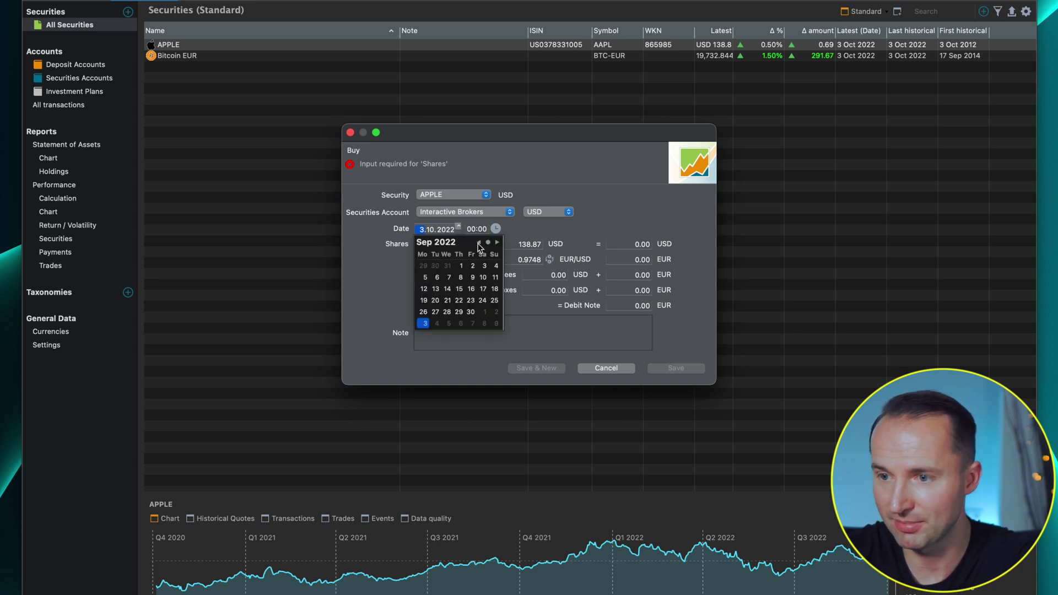
pyautogui.click(448, 290)
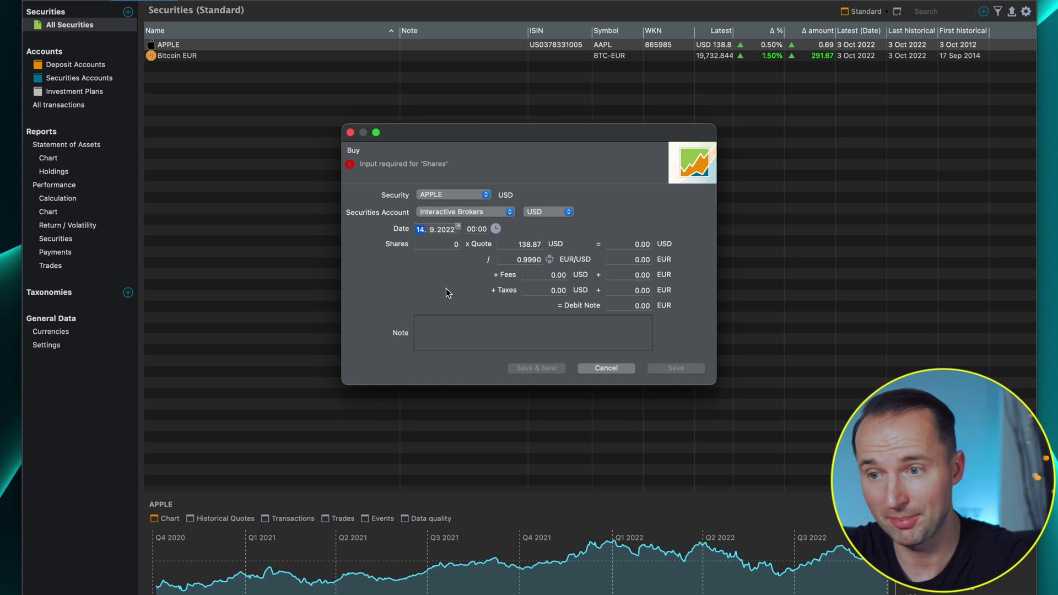
# Step: Enter 1 APPLE share for a total of 120 USD, save the purchase, and check the holding in the Statement of Assets
pyautogui.write('1')
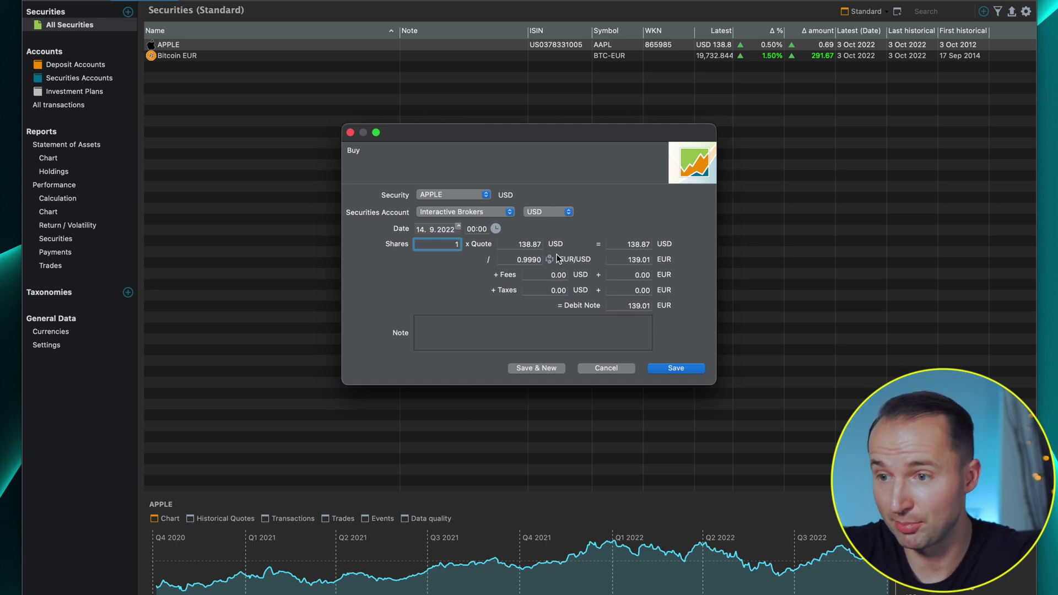
pyautogui.click(626, 245)
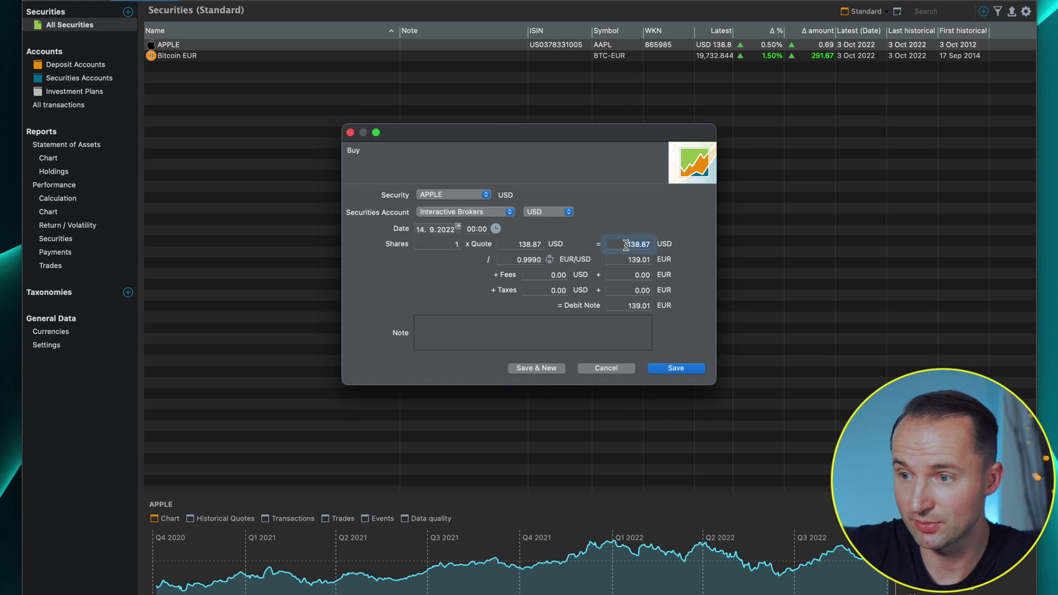
pyautogui.write('120')
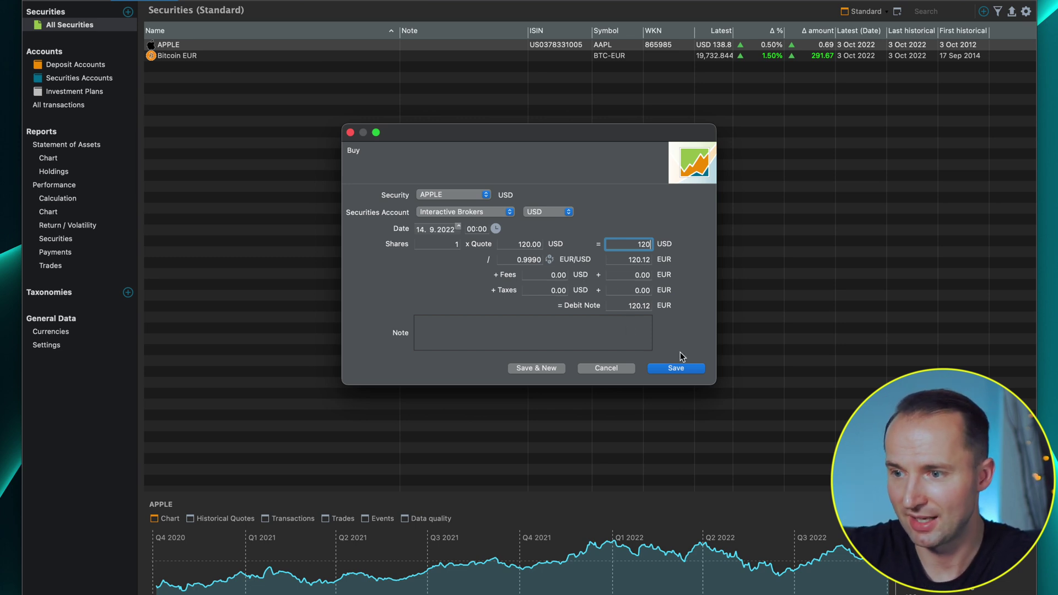
pyautogui.click(699, 373)
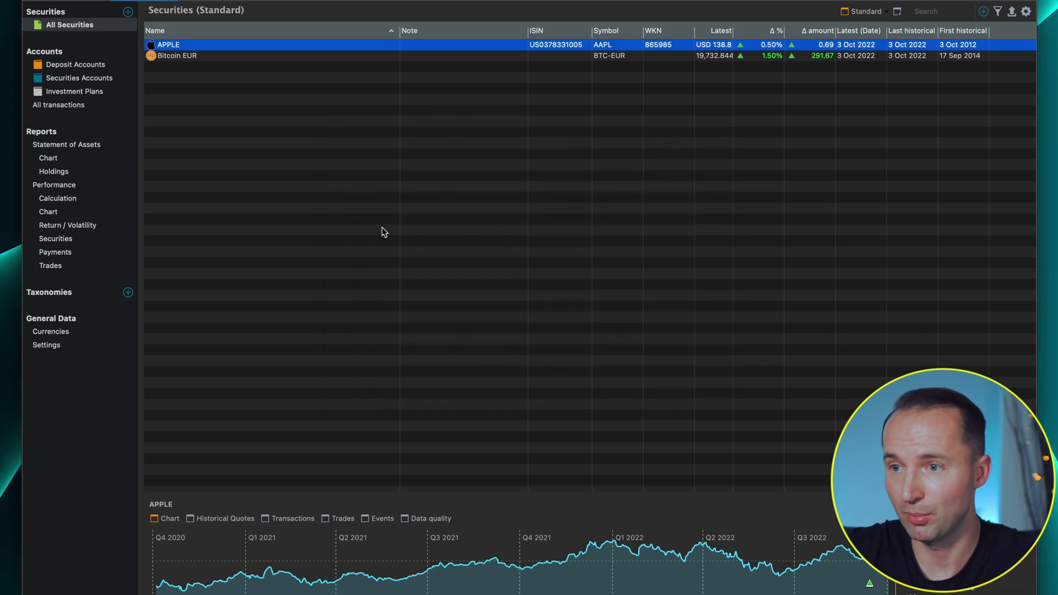
pyautogui.click(82, 144)
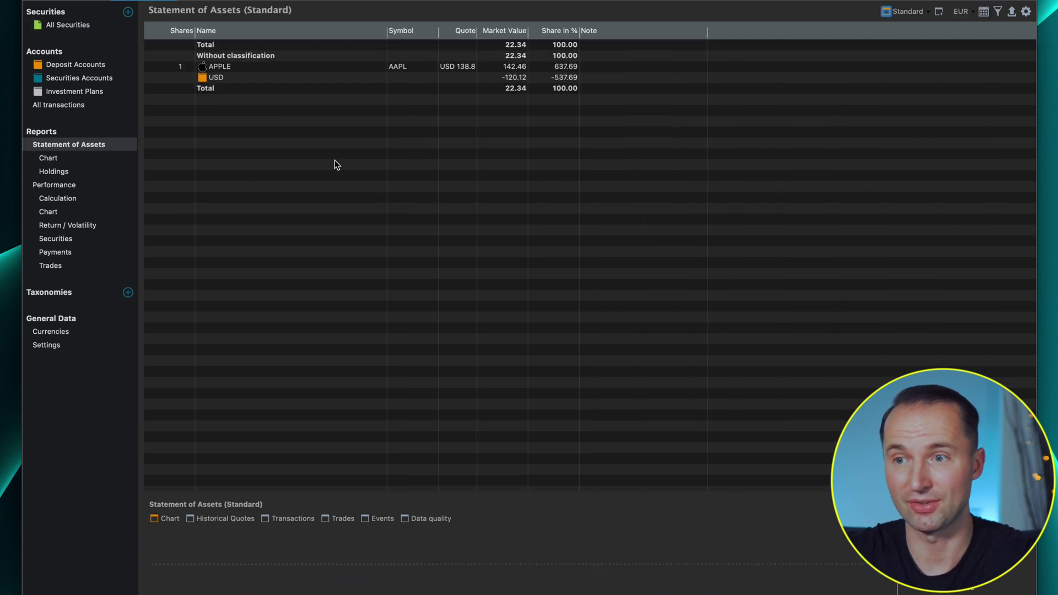
pyautogui.click(339, 66)
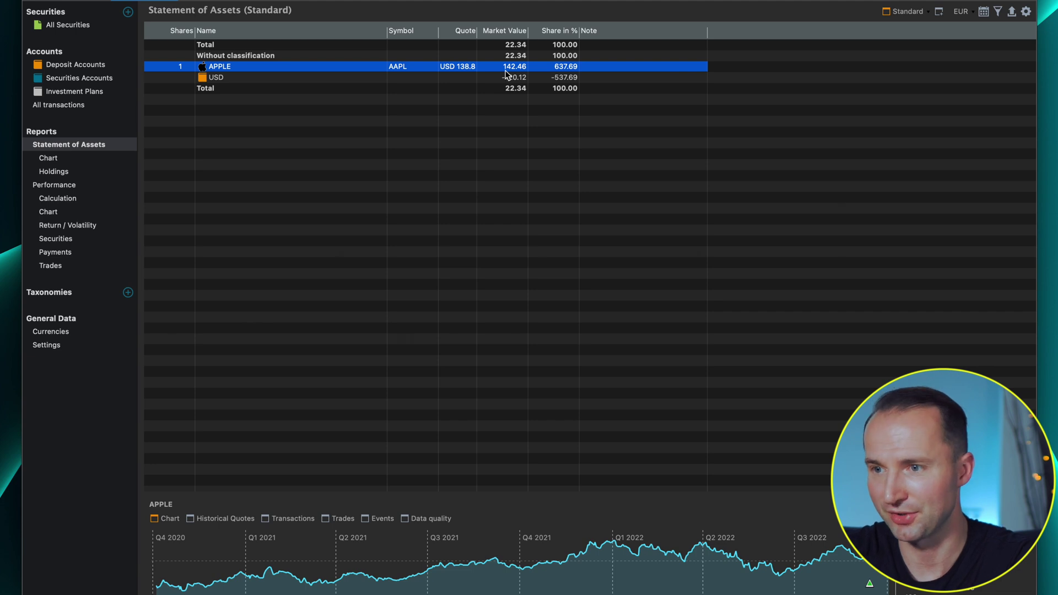
# Step: Record and save a purchase of 0.01 shares of Bitcoin EUR in the NEXO account, dated 1 October 2022
pyautogui.click(87, 25)
pyautogui.rightClick(178, 57)
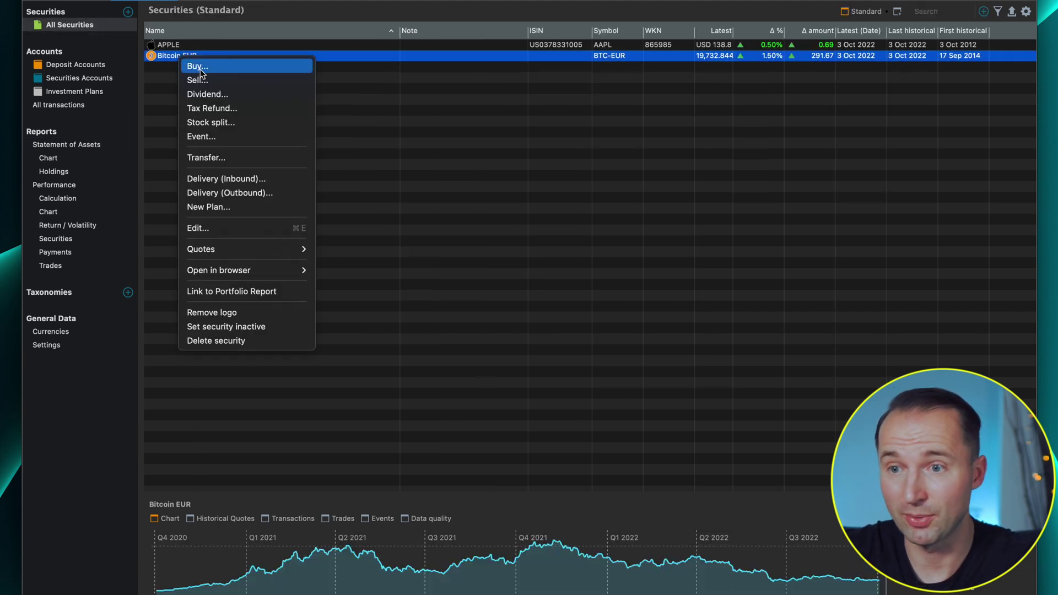
pyautogui.click(200, 67)
pyautogui.click(455, 214)
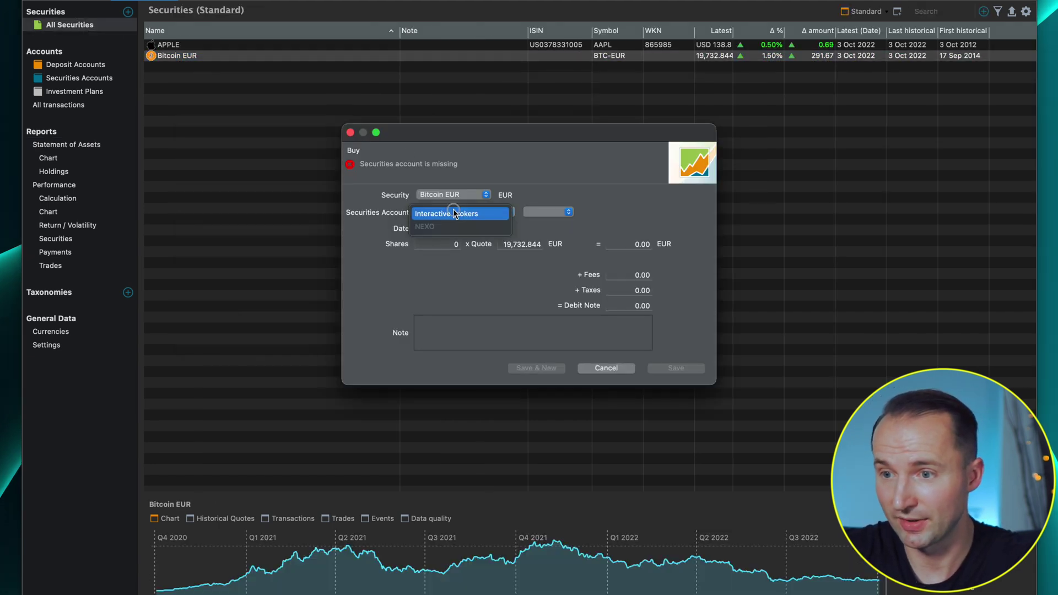
pyautogui.click(436, 227)
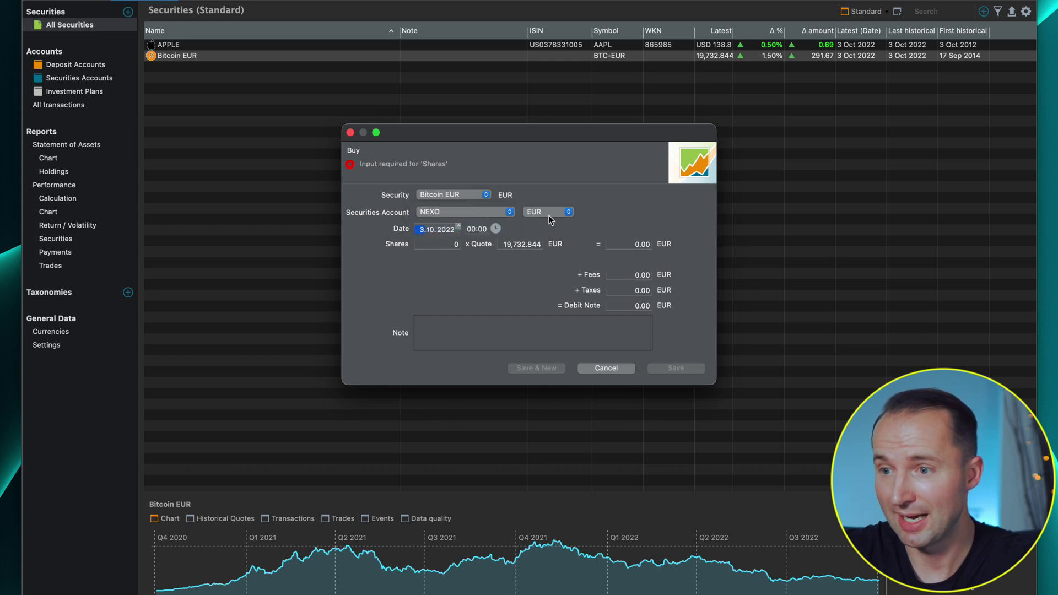
pyautogui.click(459, 226)
pyautogui.click(486, 266)
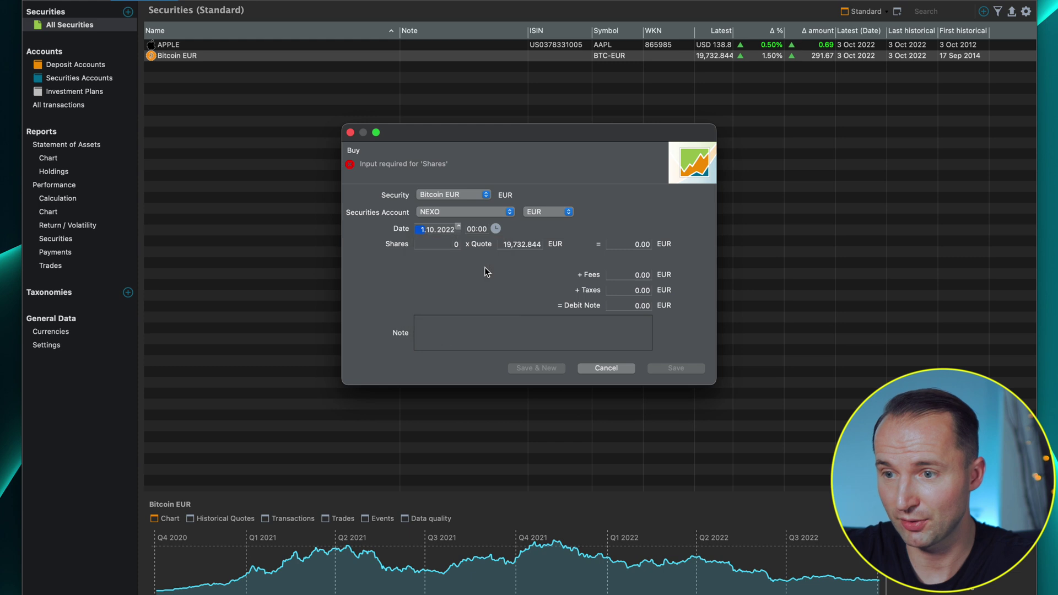
pyautogui.press('Tab')
pyautogui.write('0.01')
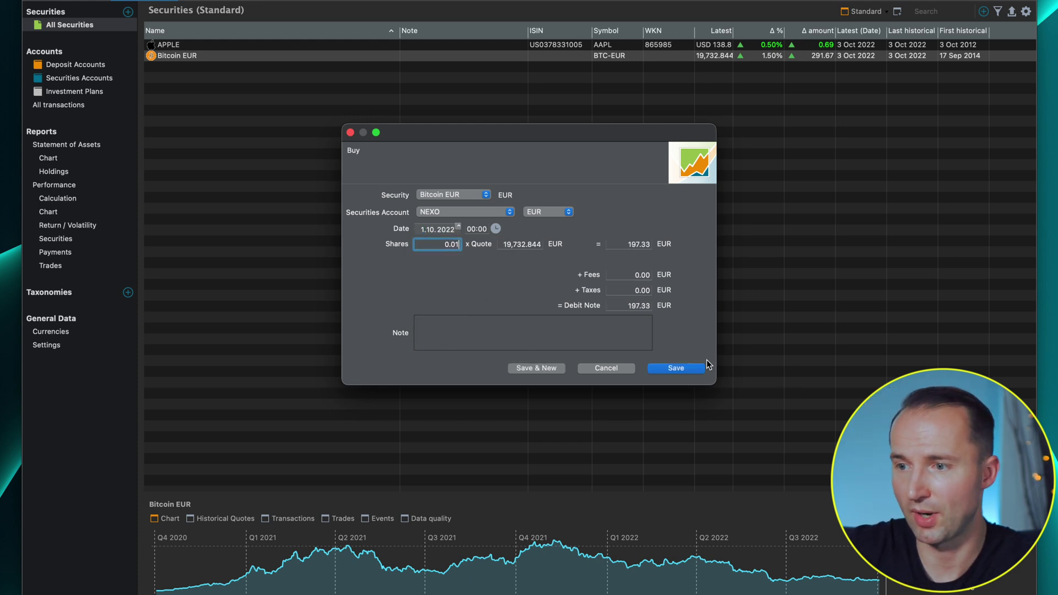
pyautogui.click(676, 368)
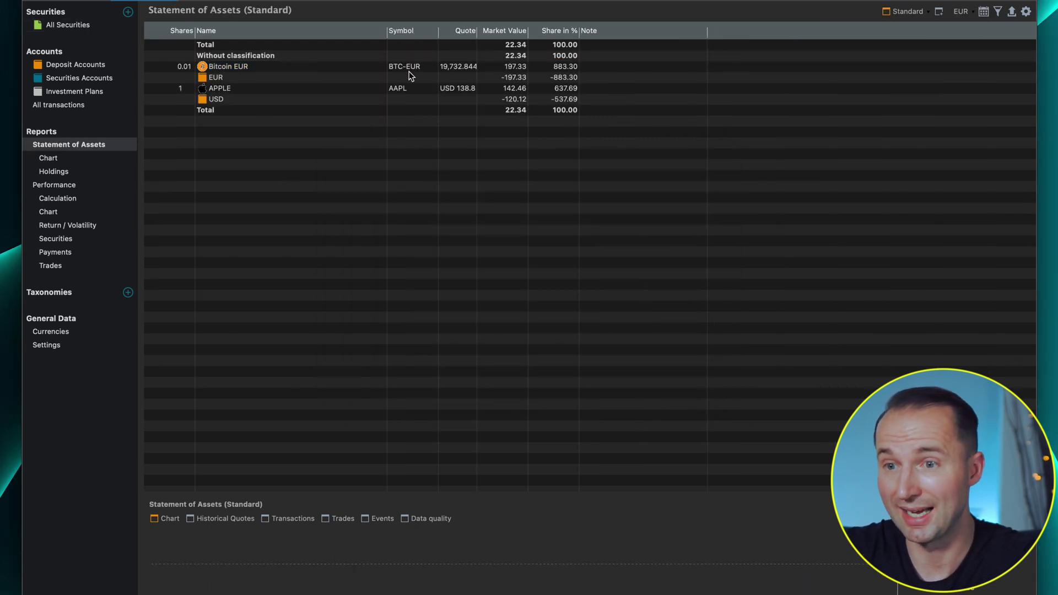
# Step: Record and save a deposit of 197.33 EUR into the EUR cash account, dated 1 September 2022
pyautogui.doubleClick(226, 78)
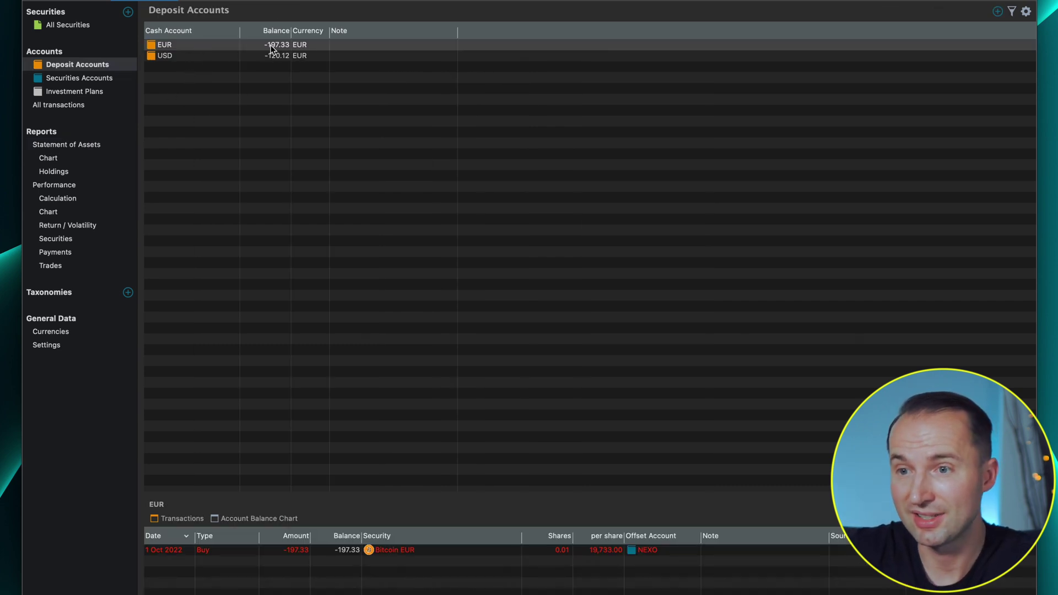
pyautogui.rightClick(215, 47)
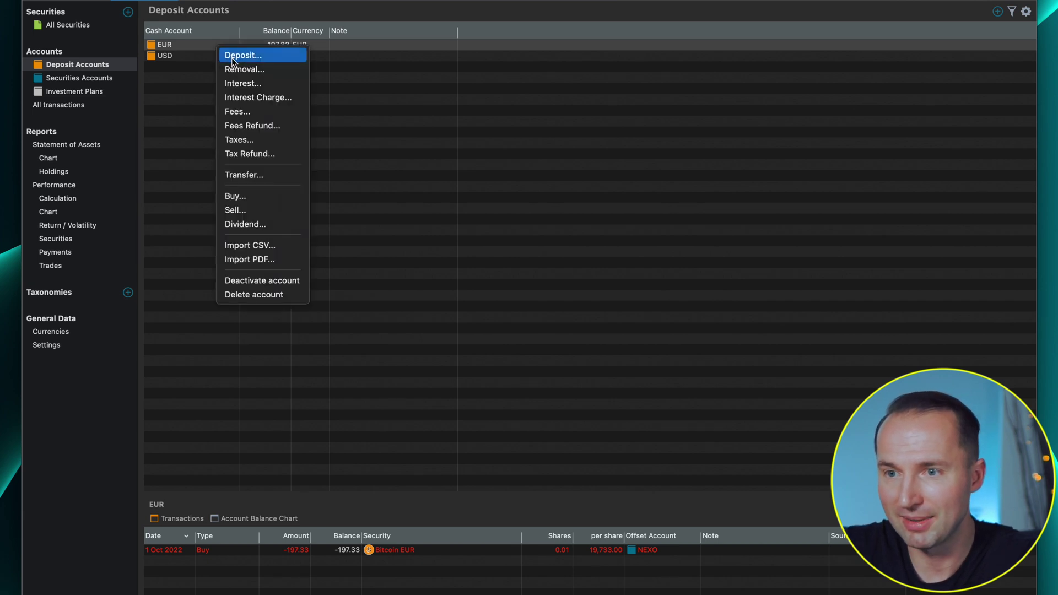
pyautogui.click(231, 57)
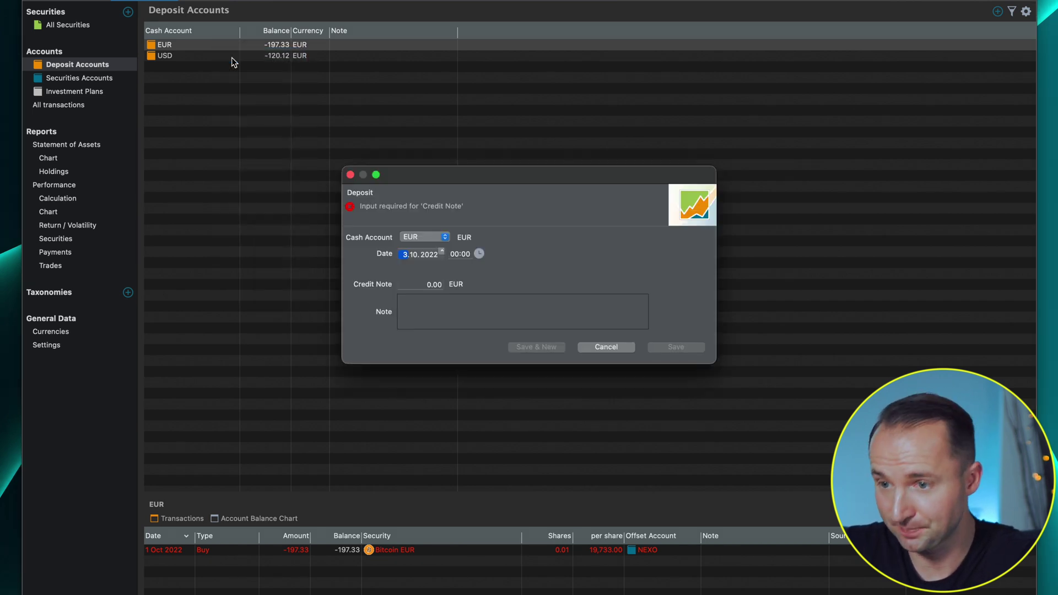
pyautogui.click(444, 255)
pyautogui.click(462, 268)
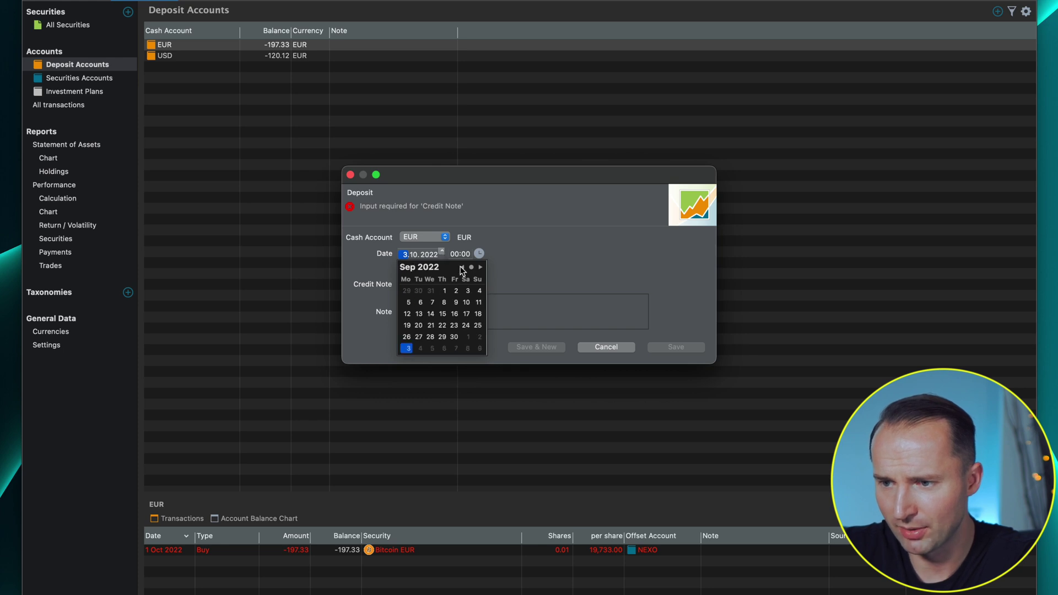
pyautogui.click(445, 291)
pyautogui.click(426, 284)
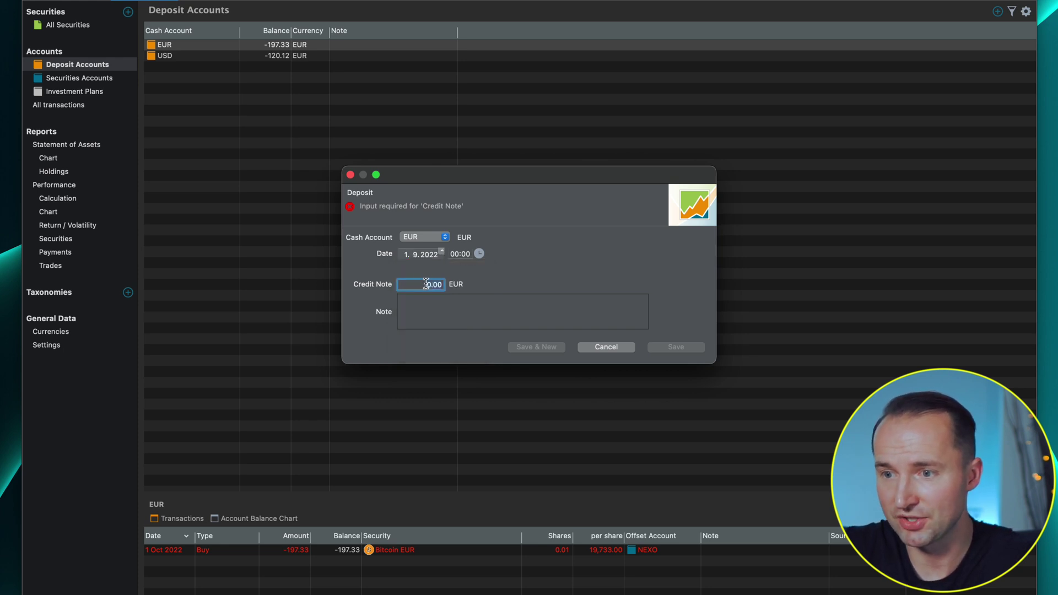
pyautogui.write('197.33')
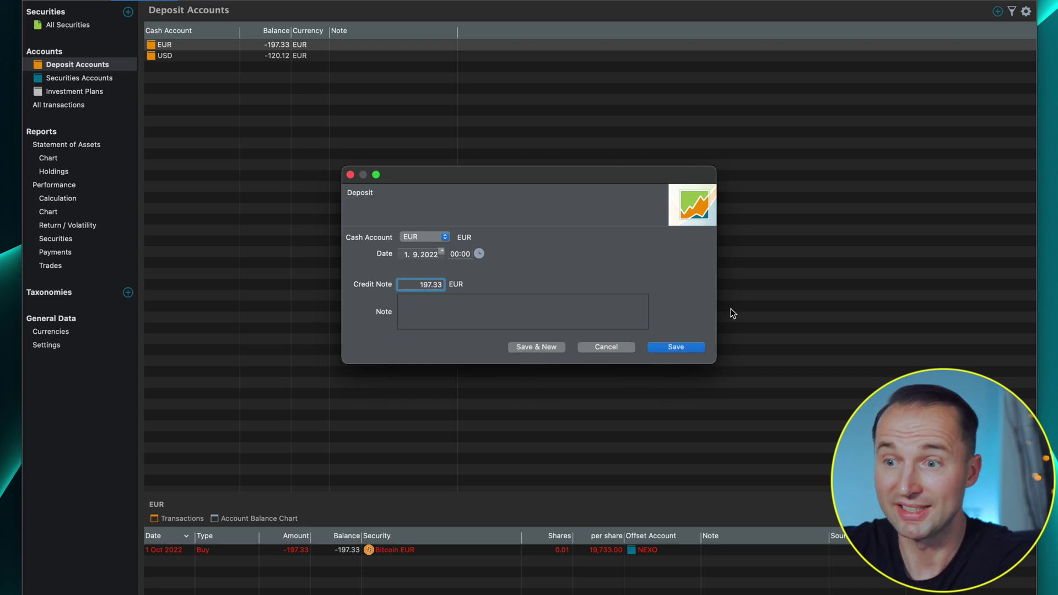
pyautogui.click(699, 353)
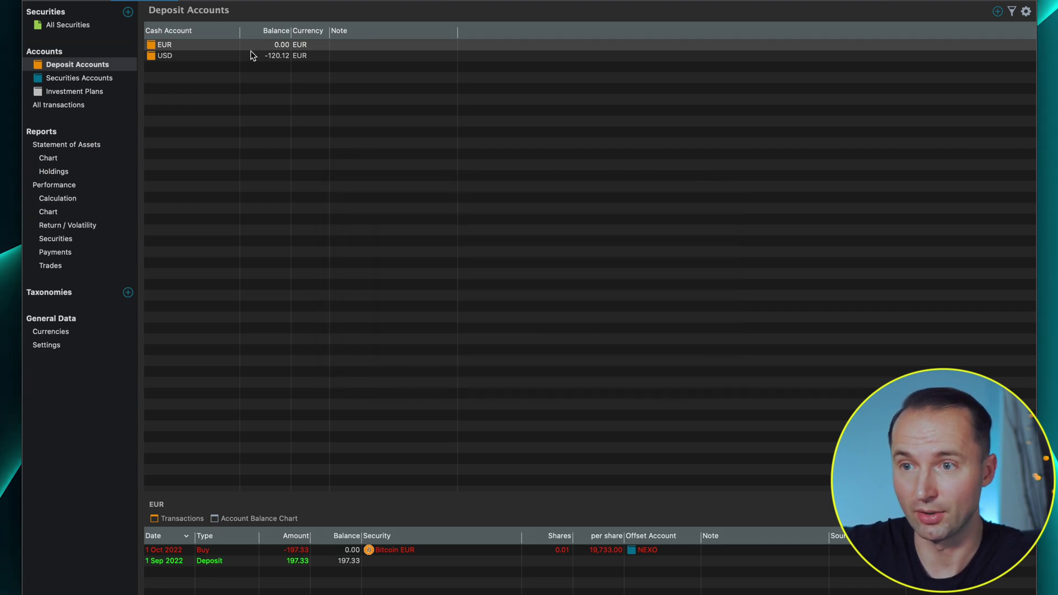
# Step: Record and save a deposit of 120.12 EUR into the USD cash account, dated 2 September 2022
pyautogui.click(212, 57)
pyautogui.rightClick(211, 58)
pyautogui.click(232, 64)
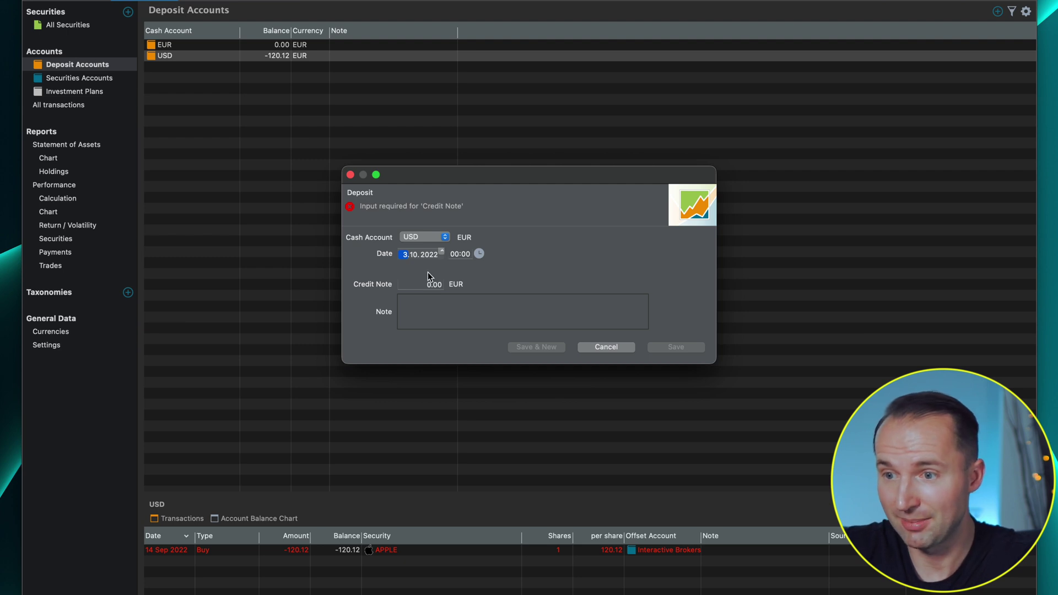
pyautogui.click(438, 253)
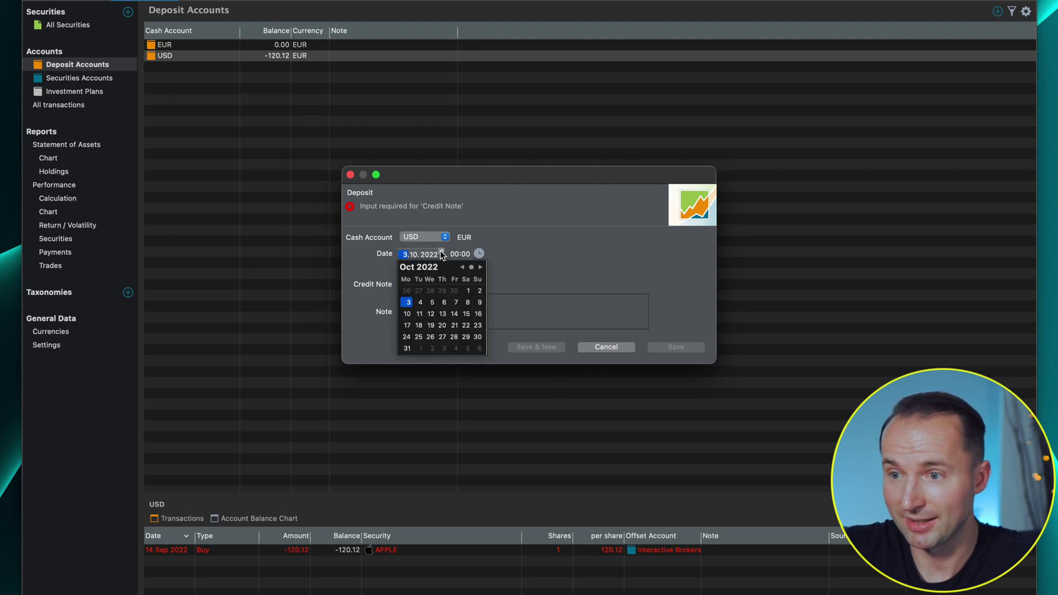
pyautogui.click(461, 268)
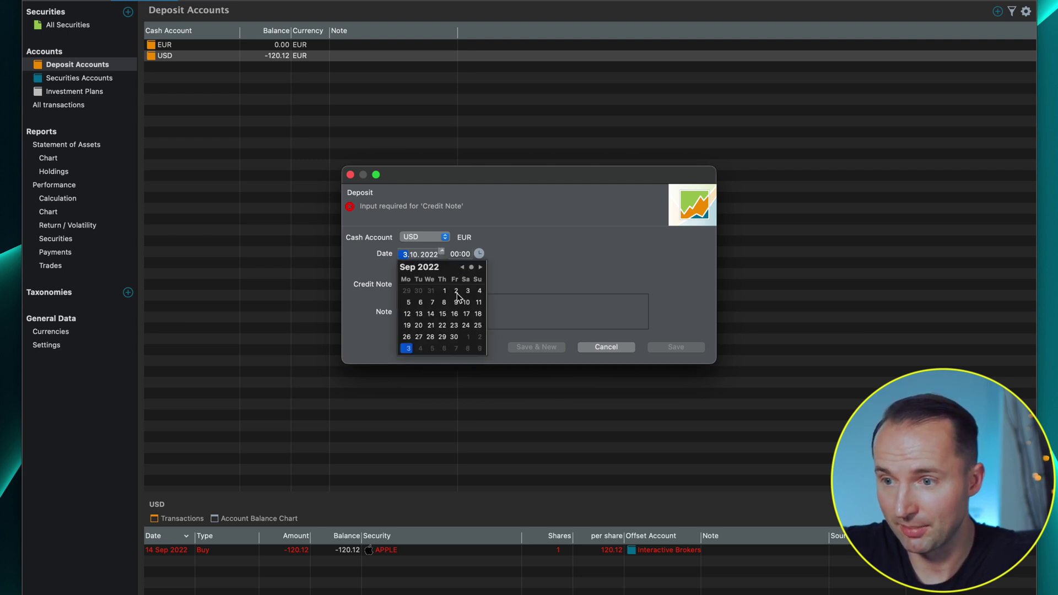
pyautogui.click(455, 291)
pyautogui.click(430, 285)
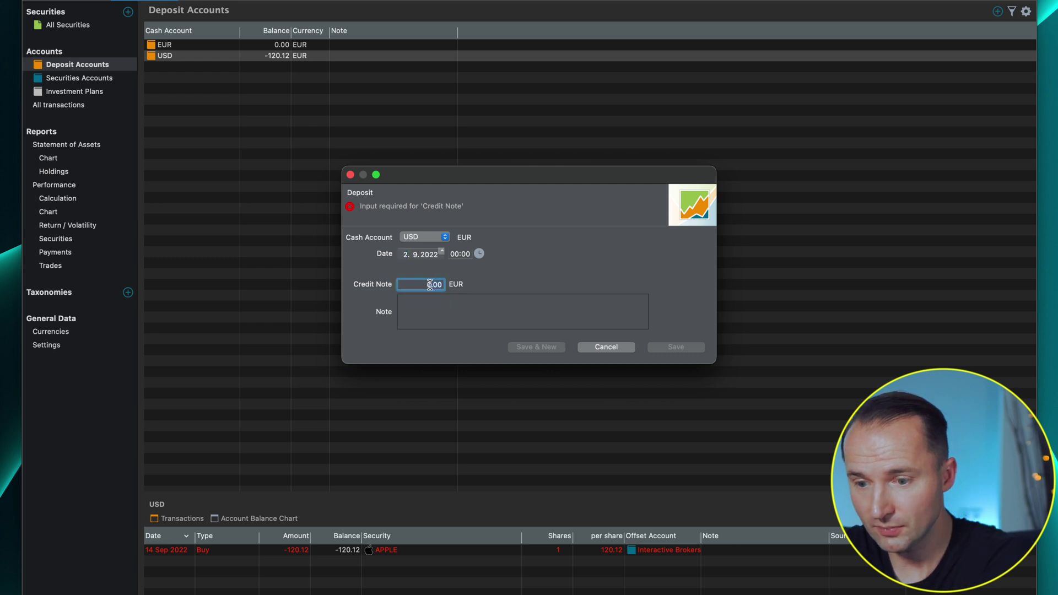
pyautogui.write('120.12')
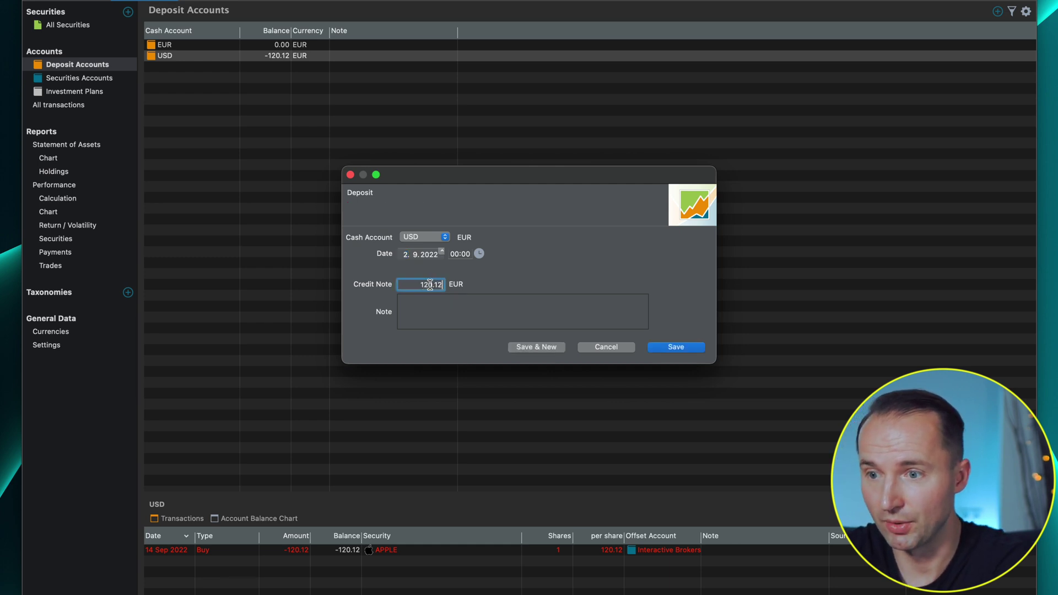
pyautogui.click(696, 351)
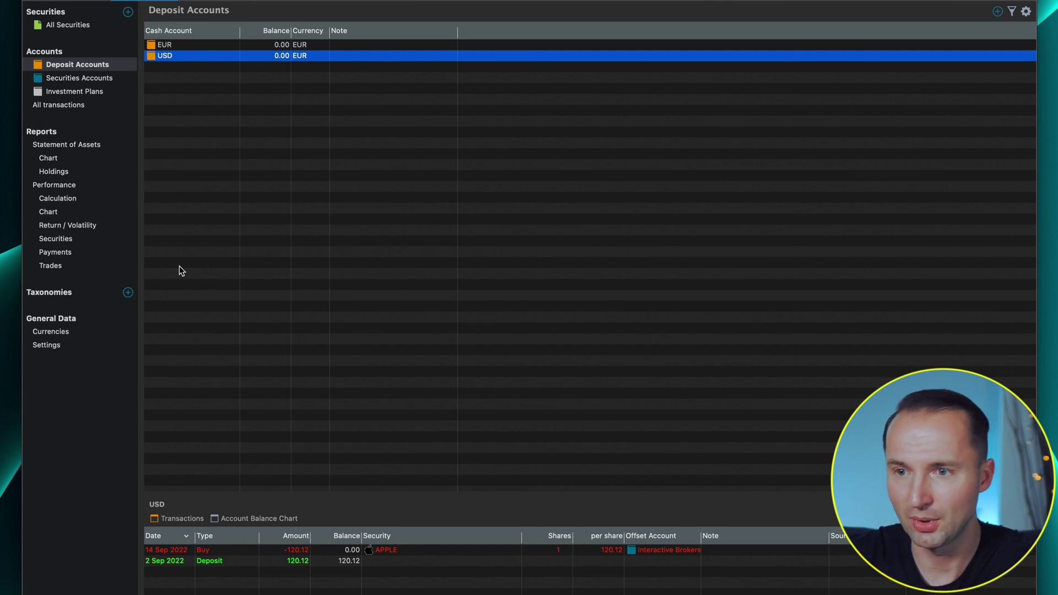
# Step: Add a new cash account named Rolex to the deposit accounts
pyautogui.click(999, 11)
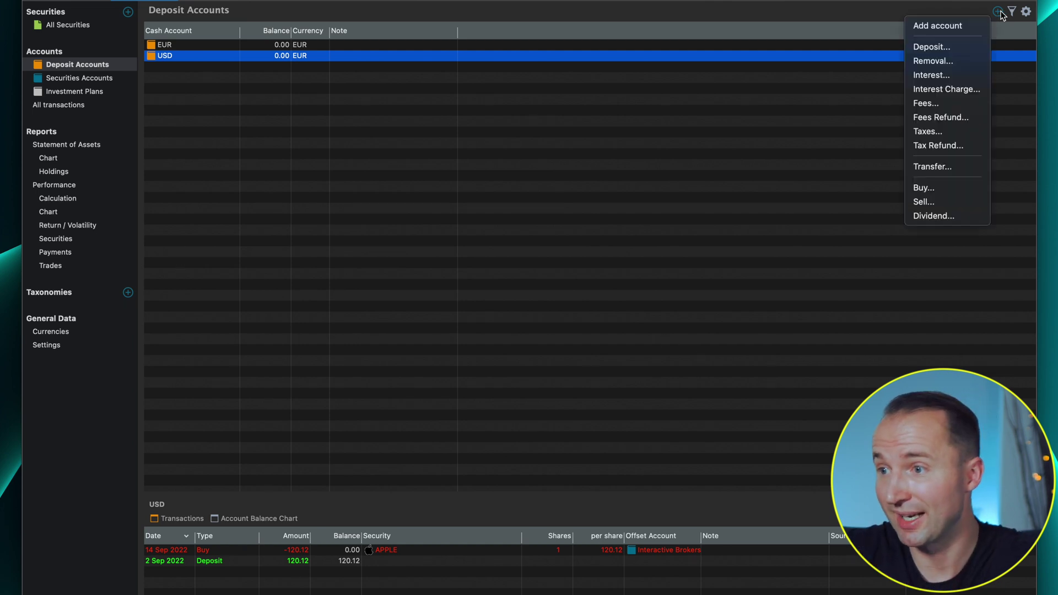
pyautogui.click(965, 24)
pyautogui.press('BackSpace')
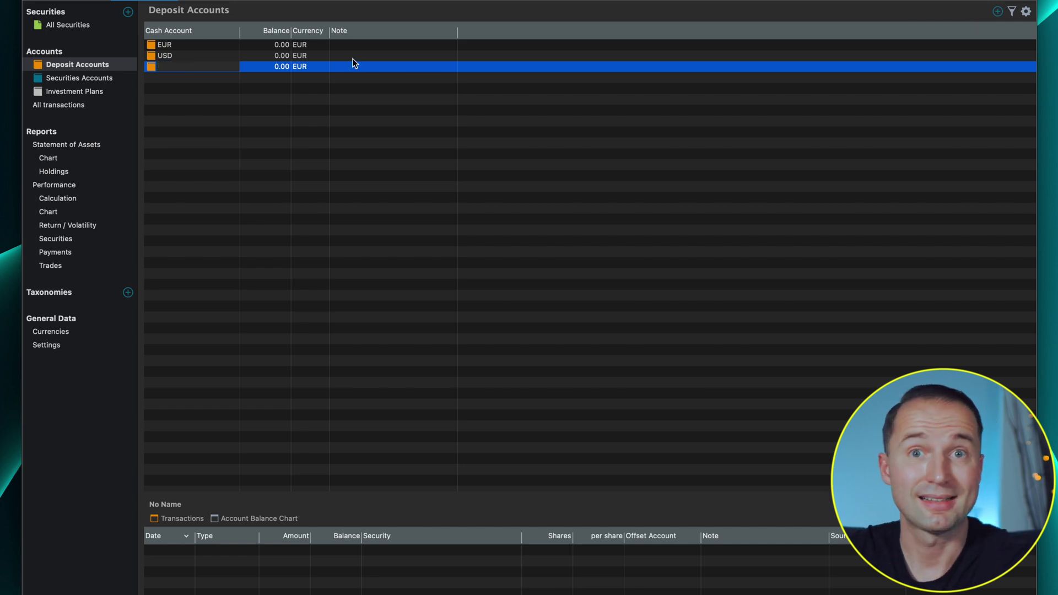
pyautogui.write('Rolex')
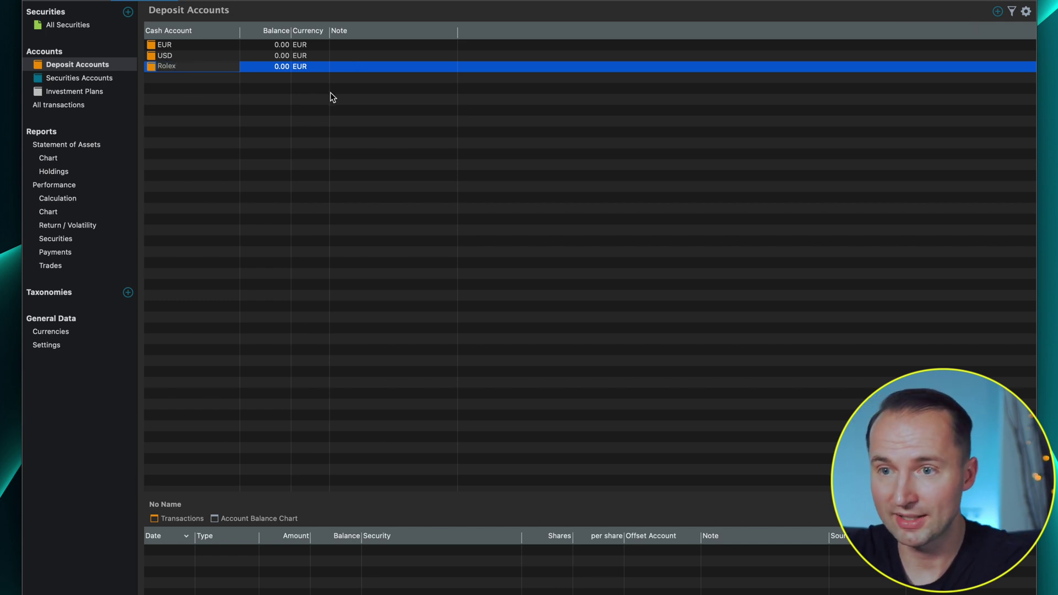
pyautogui.press('Return')
# Step: Record and save a deposit of 50,000 EUR into the Rolex account
pyautogui.rightClick(204, 67)
pyautogui.click(228, 77)
pyautogui.click(425, 286)
pyautogui.write('50,')
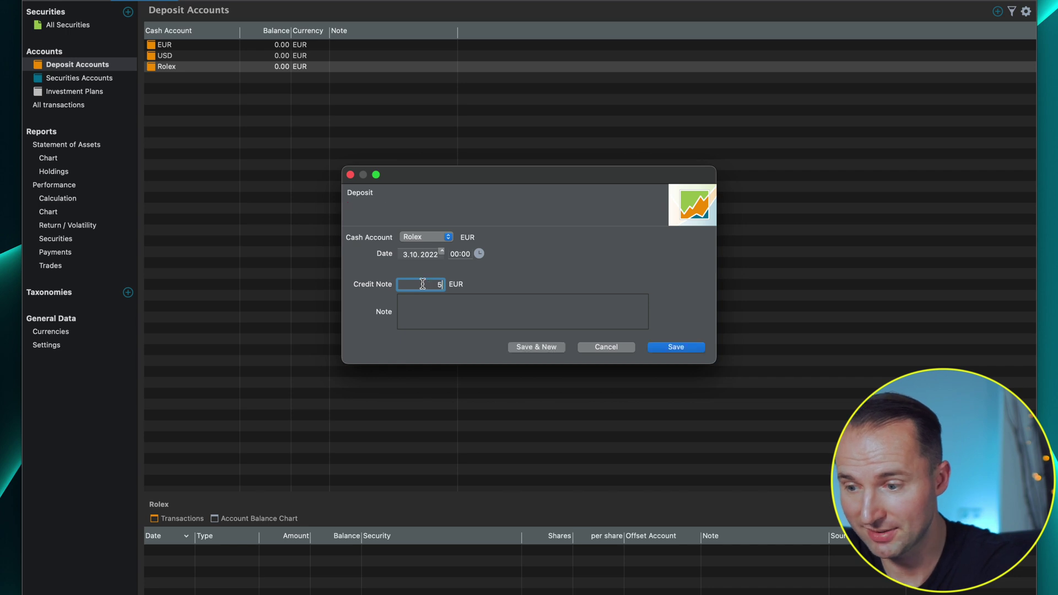
pyautogui.write('000')
pyautogui.click(676, 347)
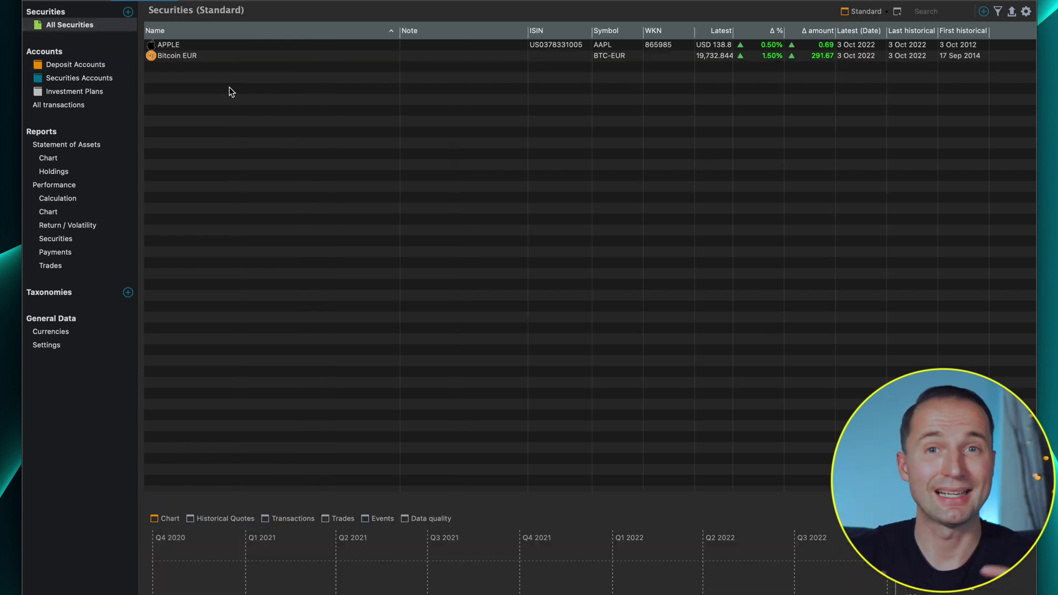
# Step: Start a dividend transaction for APPLE, paid into the USD cash account and dated 20 September 2022
pyautogui.click(208, 45)
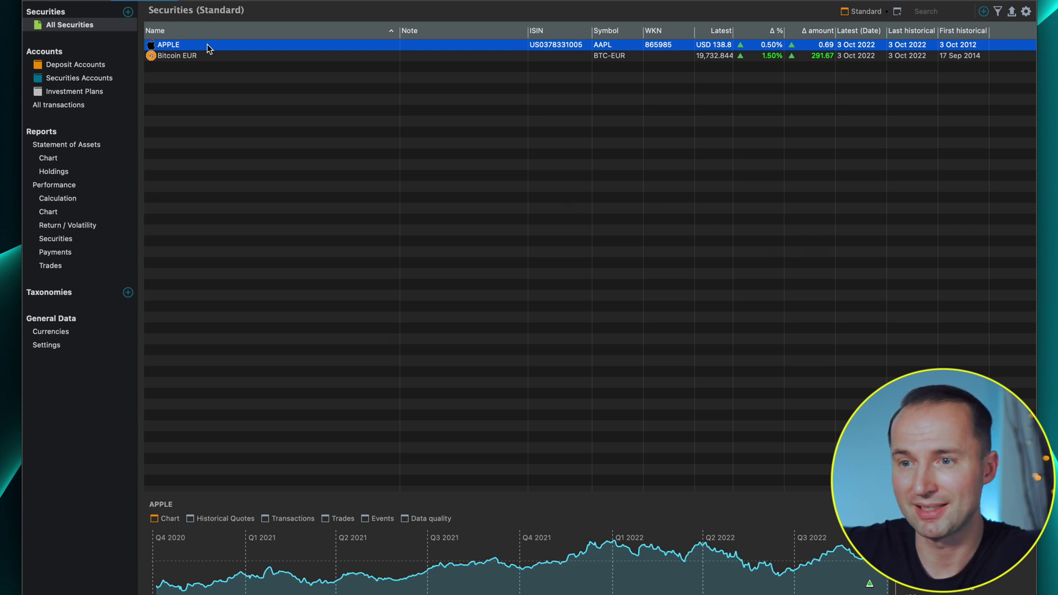
pyautogui.rightClick(208, 46)
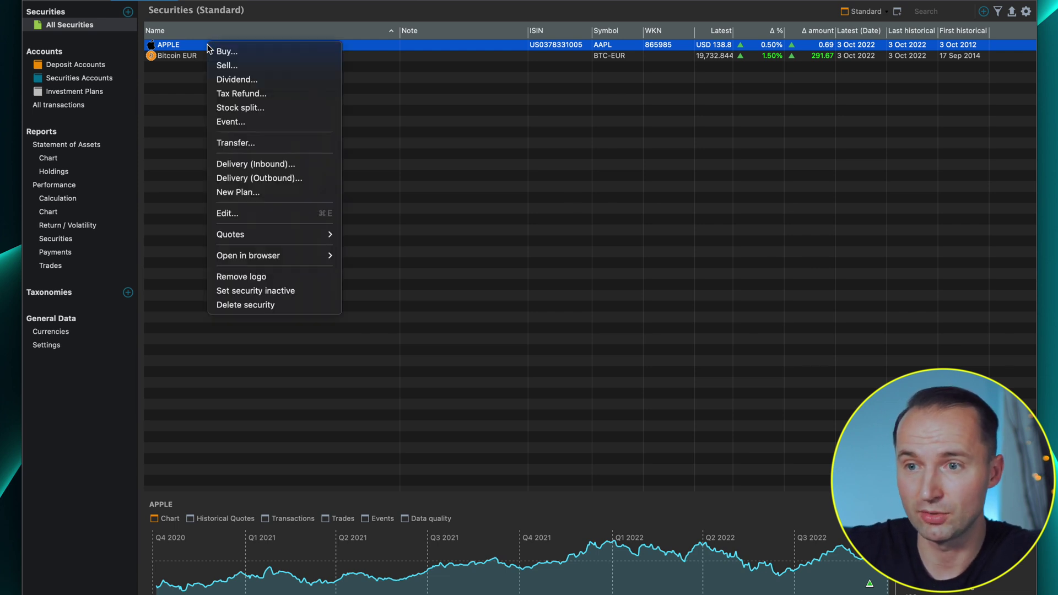
pyautogui.click(240, 81)
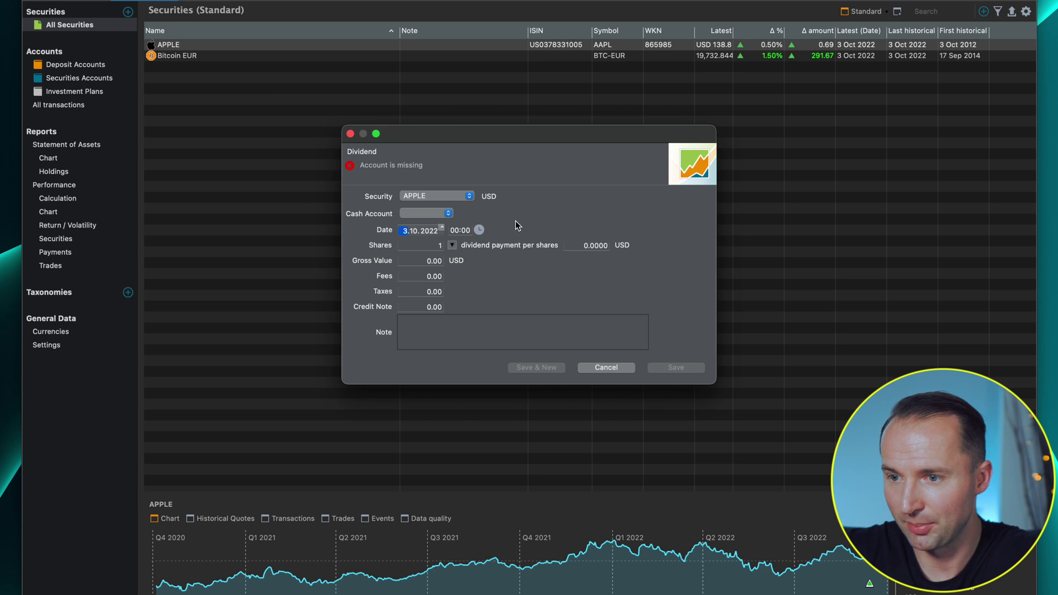
pyautogui.click(442, 215)
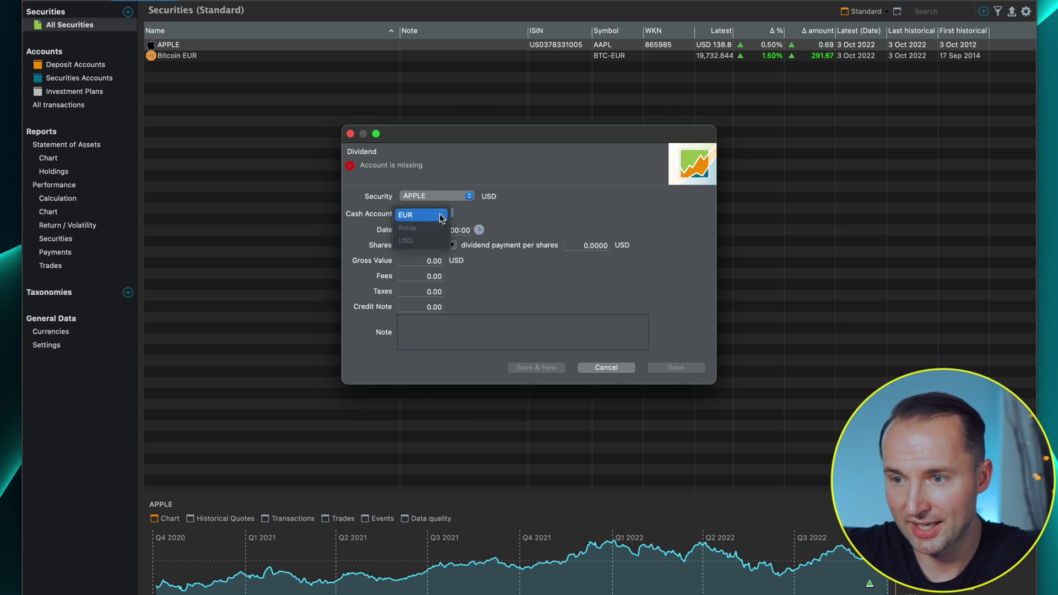
pyautogui.click(420, 240)
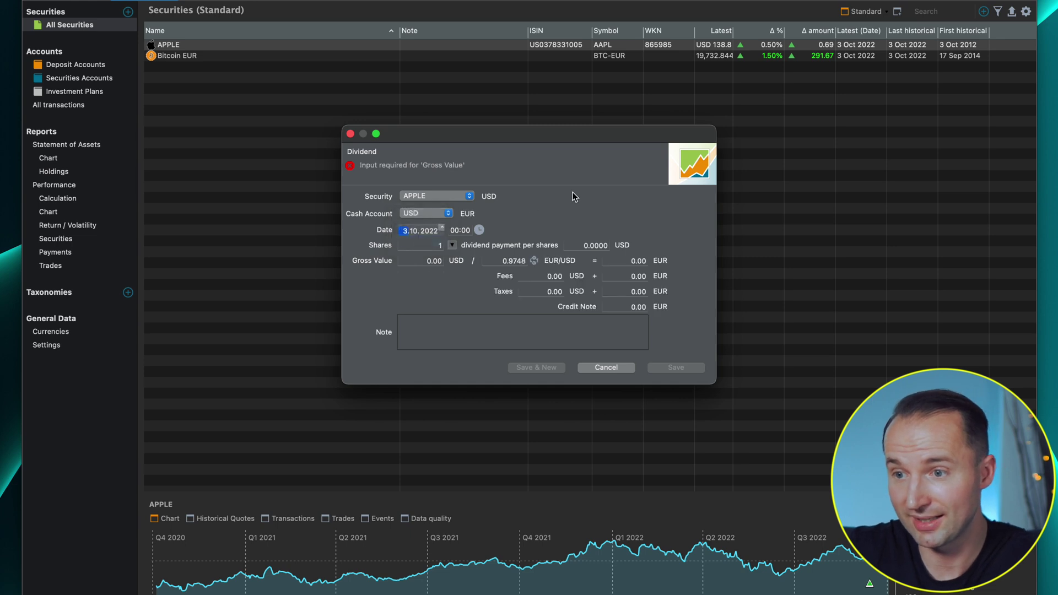
pyautogui.click(442, 228)
pyautogui.click(462, 244)
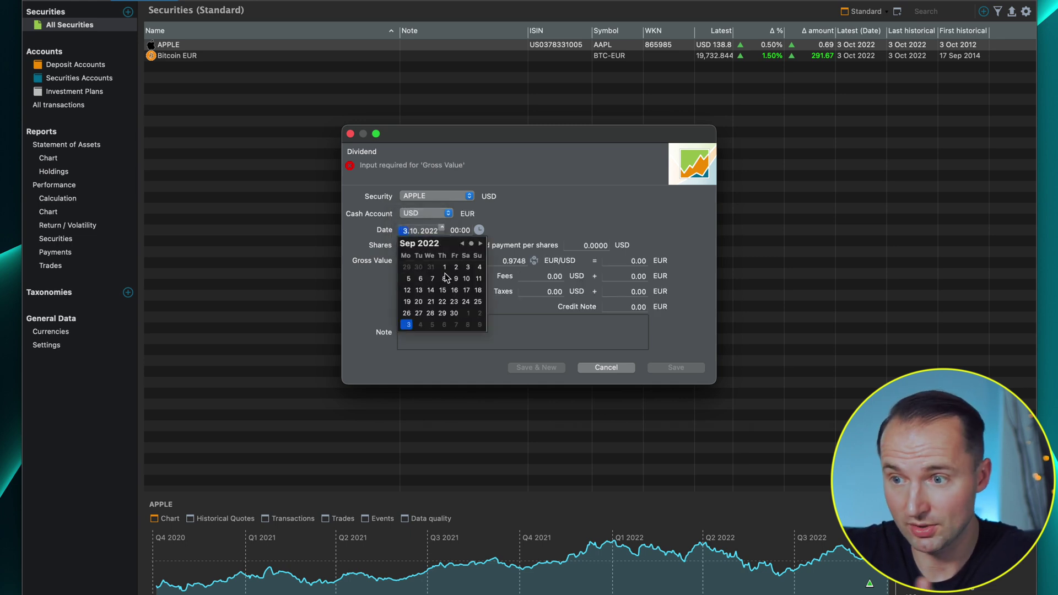
pyautogui.click(419, 302)
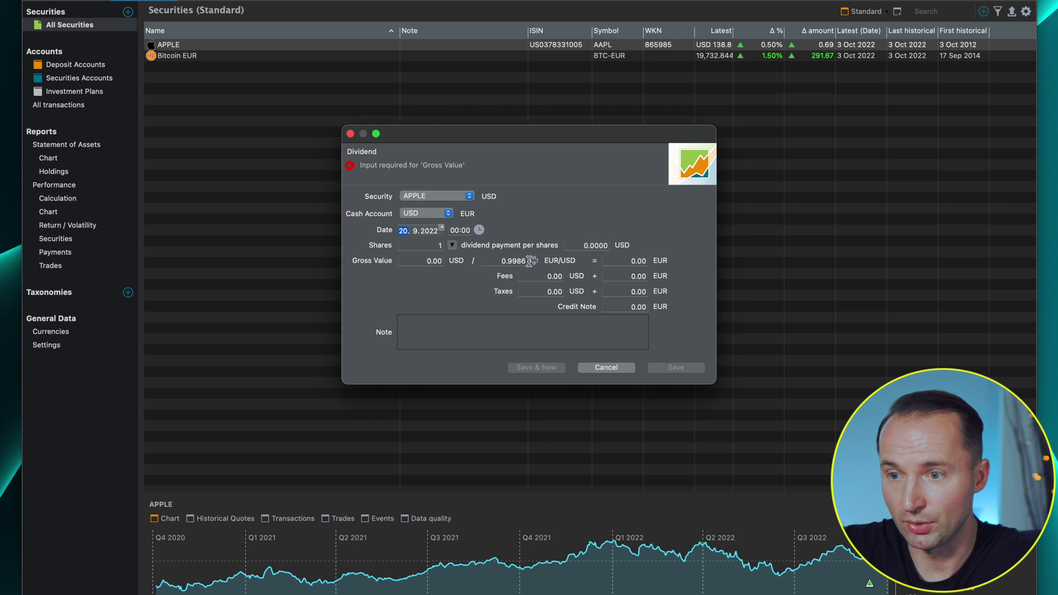
# Step: Set the dividend's gross value to 2.2 USD, save it, and check the USD cash account's transactions
pyautogui.click(422, 261)
pyautogui.write('2')
pyautogui.press('BackSpace')
pyautogui.write('2.2')
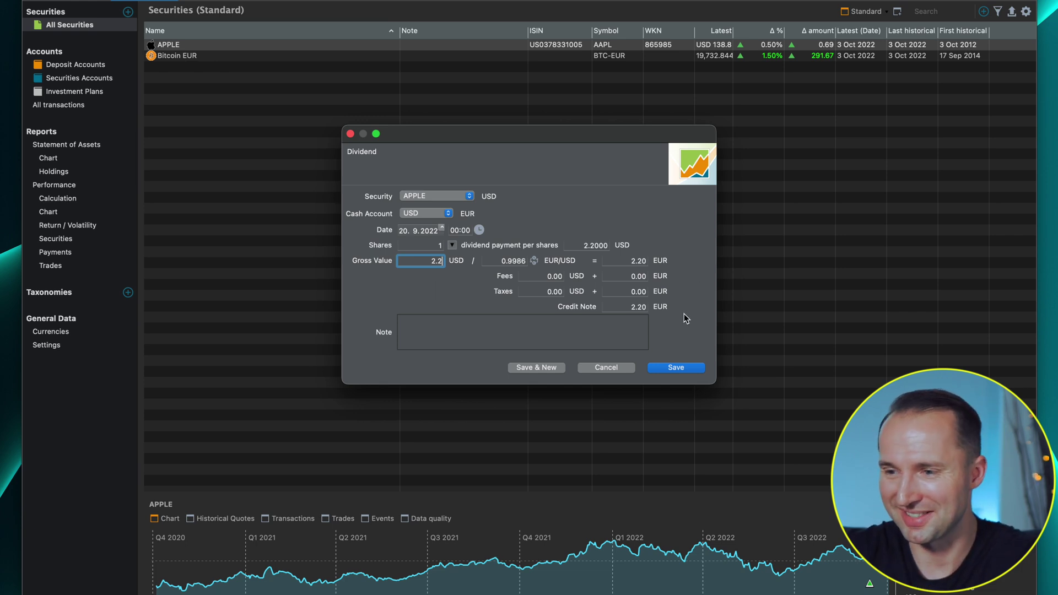
pyautogui.click(677, 368)
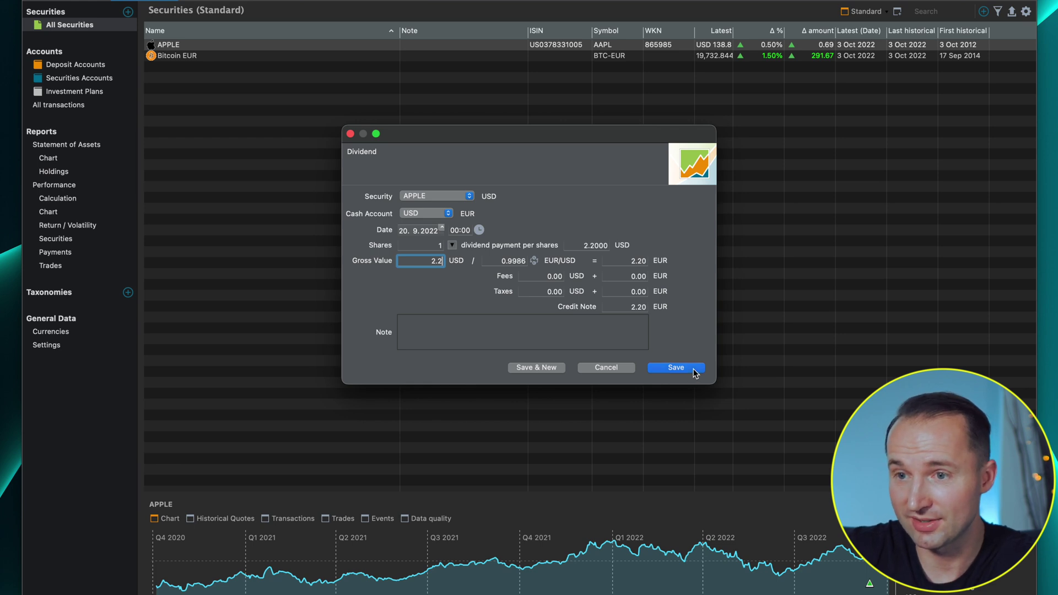
pyautogui.click(70, 65)
pyautogui.click(243, 56)
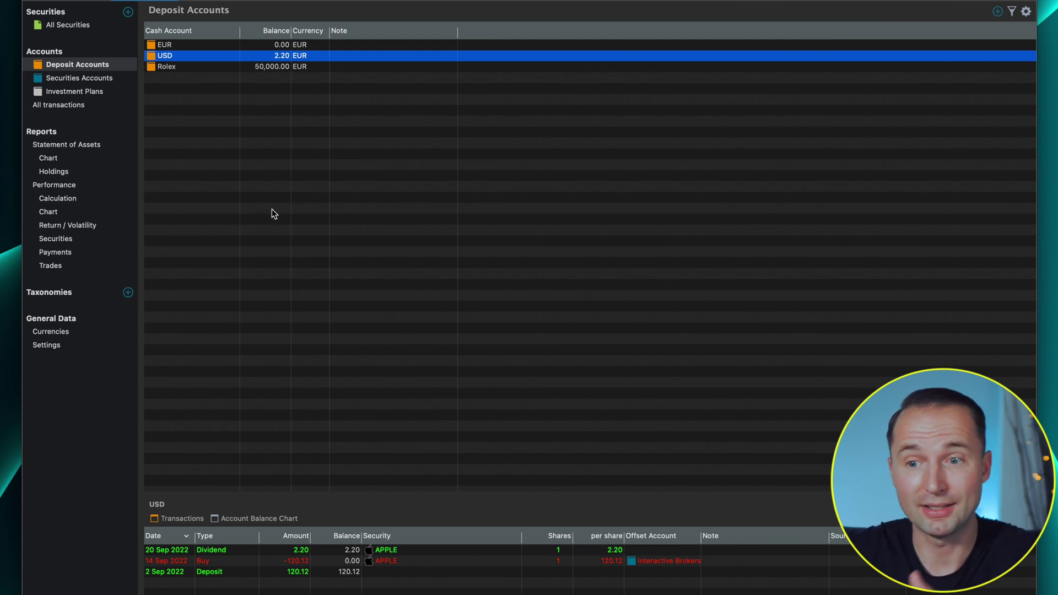
# Step: Examine the dividend payments report by month, quarter and year, as accumulated monthly chart, and as a transaction list
pyautogui.click(56, 252)
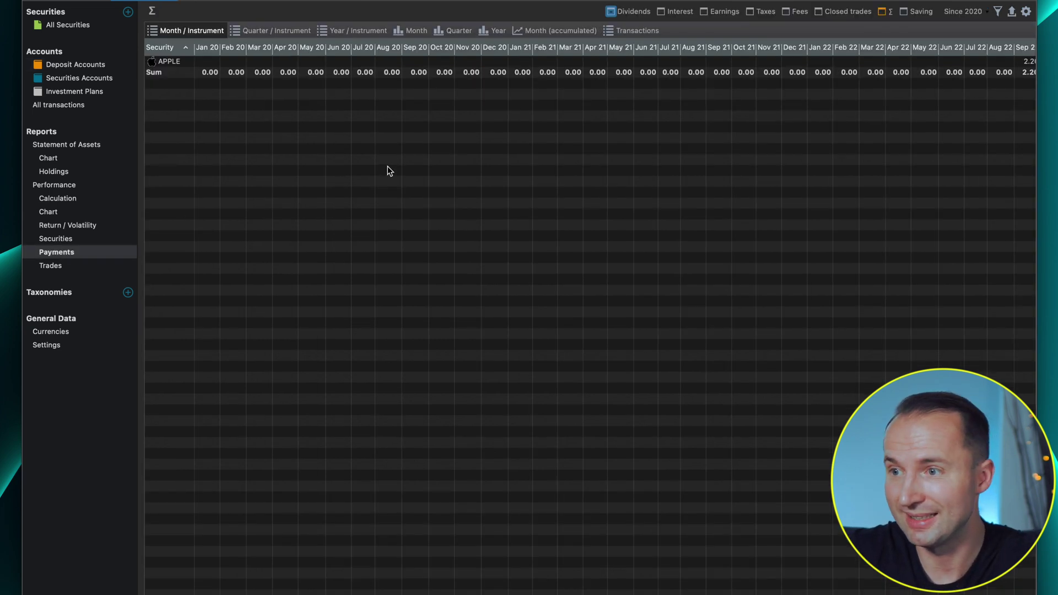
pyautogui.hscroll(10, 592, 169)
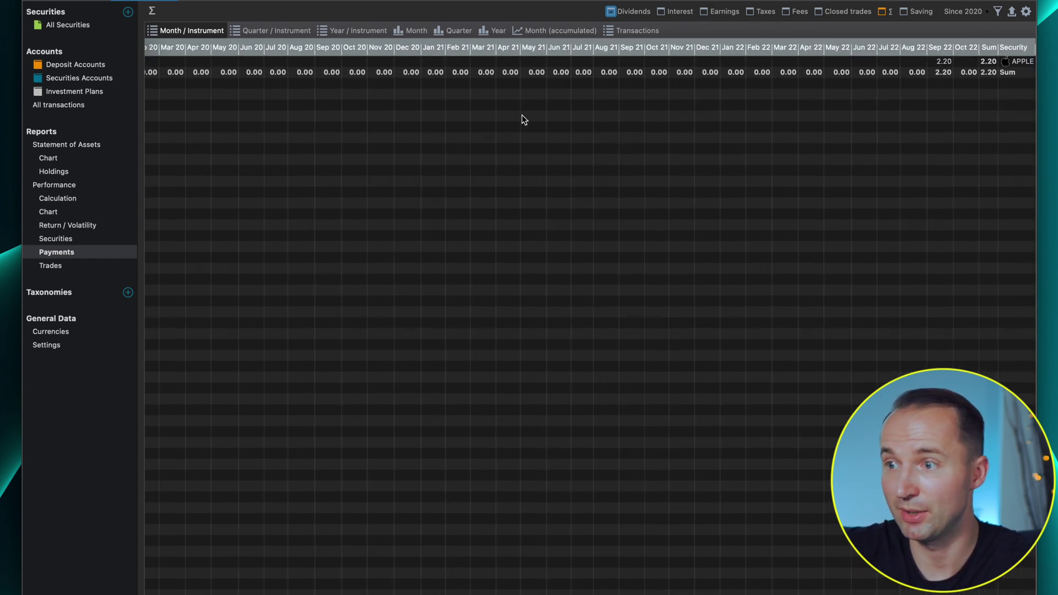
pyautogui.hscroll(-10, 522, 118)
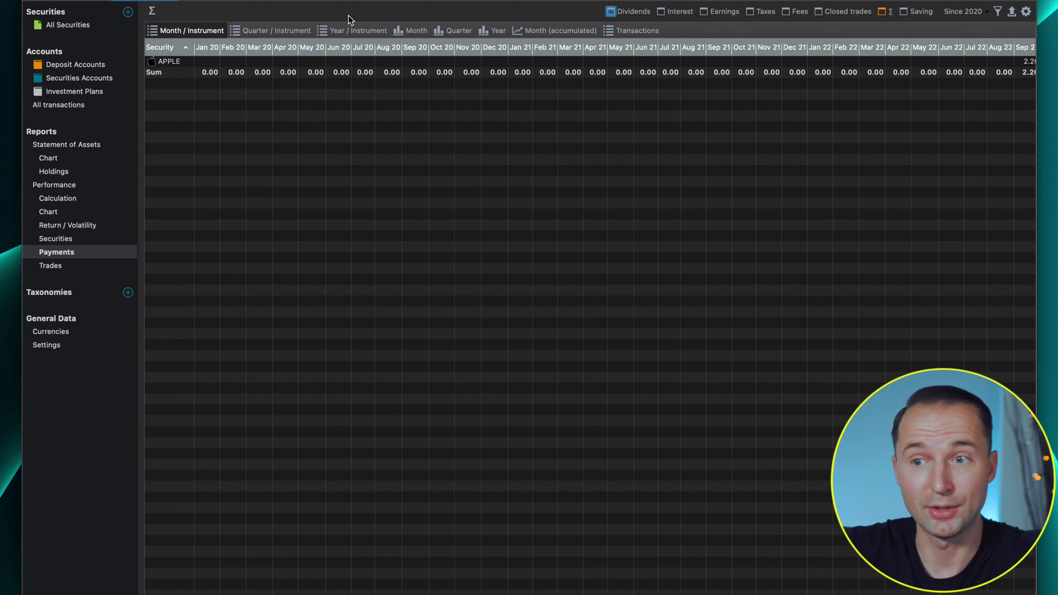
pyautogui.click(276, 31)
pyautogui.click(366, 37)
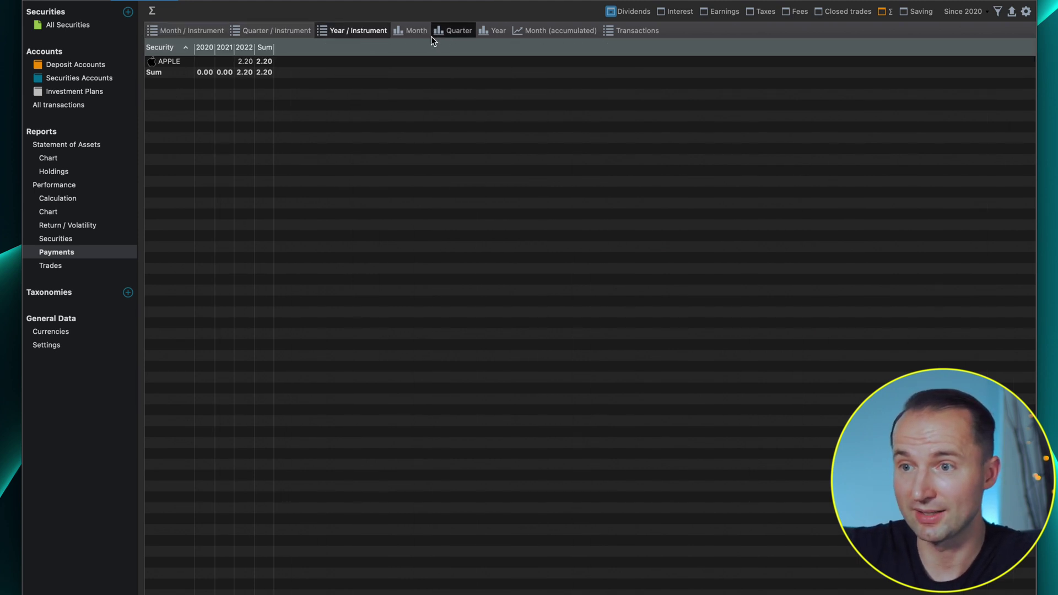
pyautogui.click(414, 34)
pyautogui.click(458, 34)
pyautogui.click(494, 34)
pyautogui.click(548, 32)
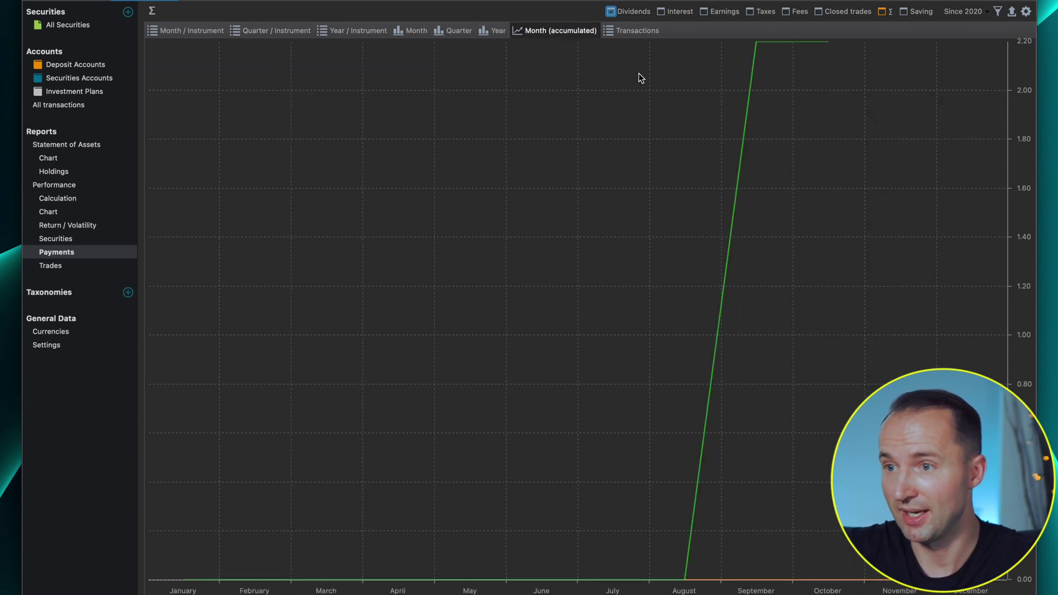
pyautogui.click(637, 32)
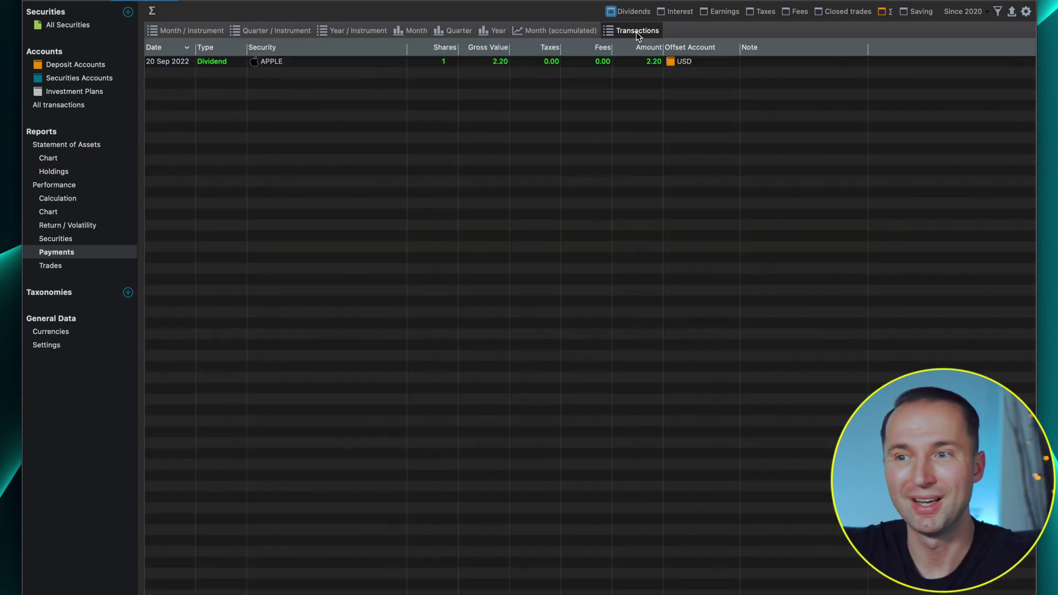
pyautogui.click(570, 32)
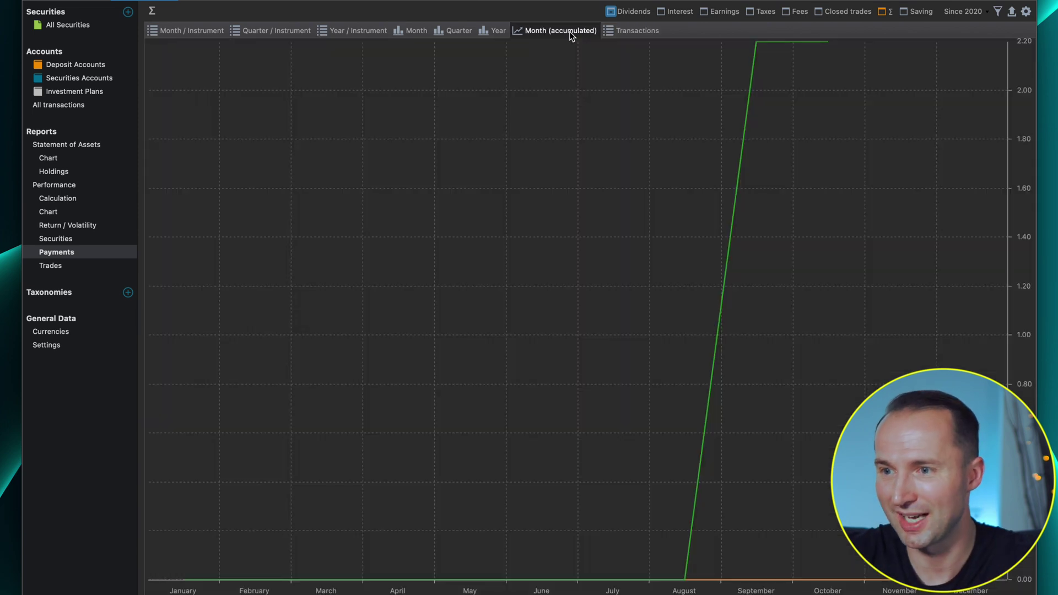
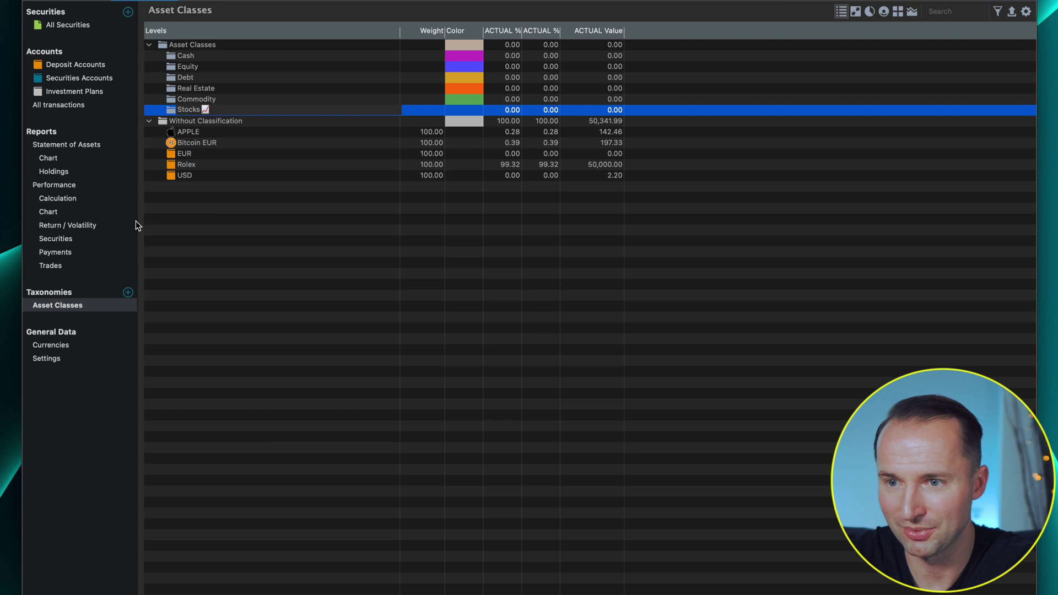
# Step: Add a category named Crypto 💎 below Stocks 📈 in the Asset Classes taxonomy
pyautogui.press('Return')
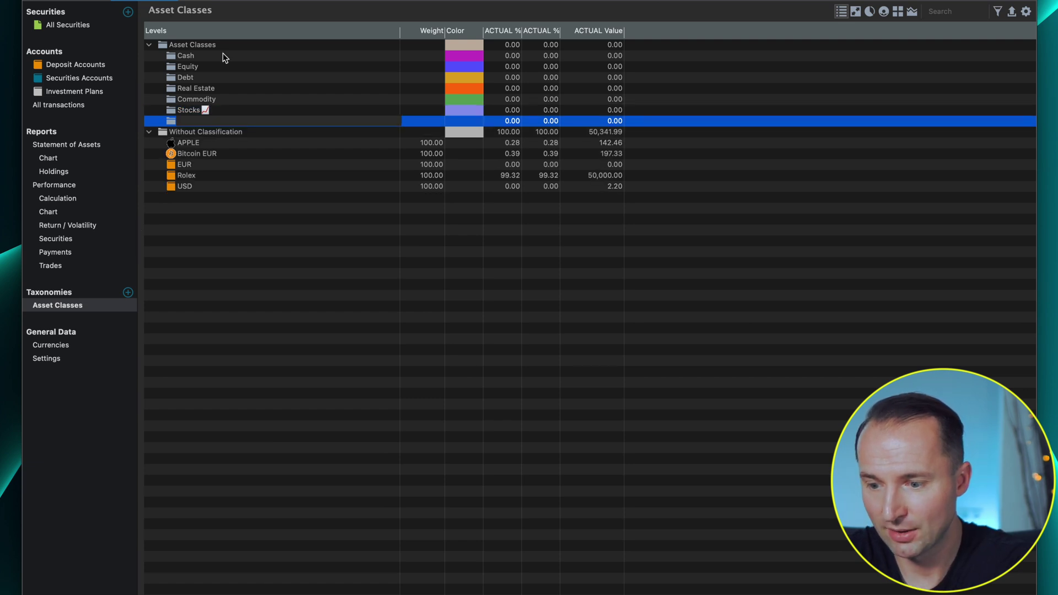
pyautogui.write('C')
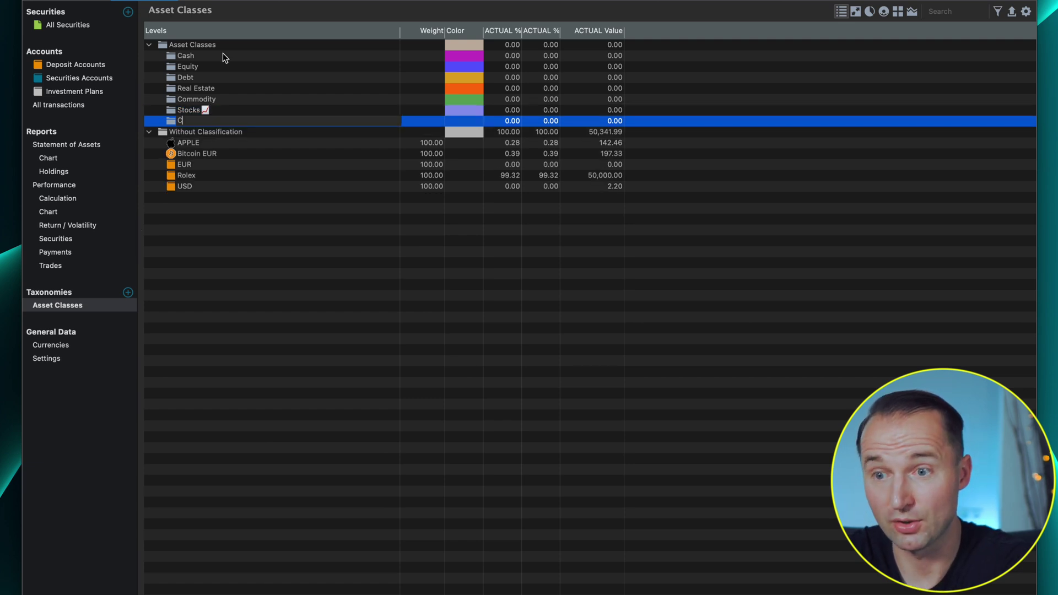
pyautogui.write('ryp')
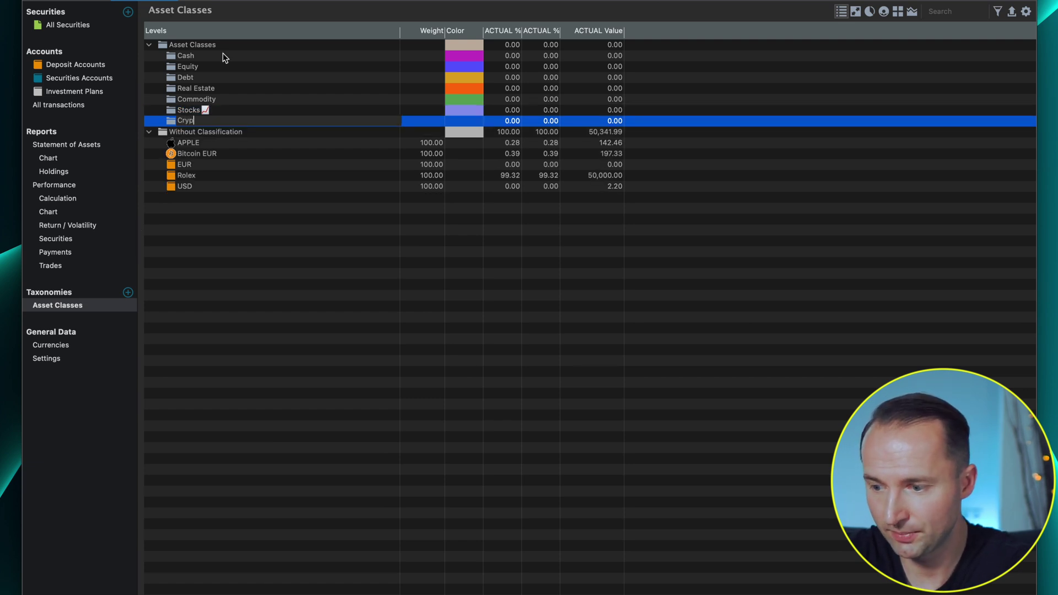
pyautogui.write('to')
pyautogui.press('Return')
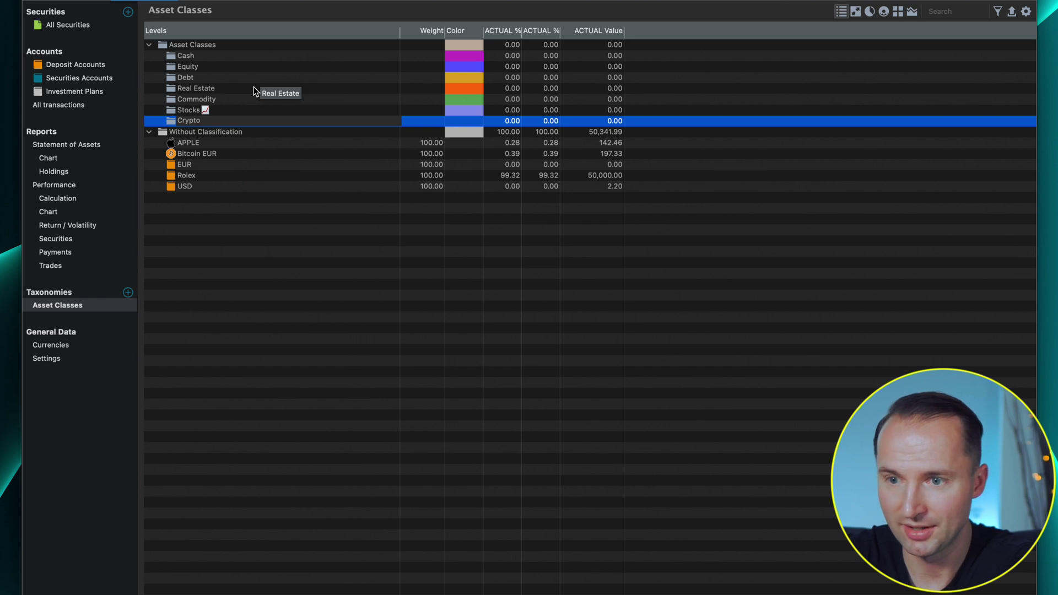
pyautogui.write('💎')
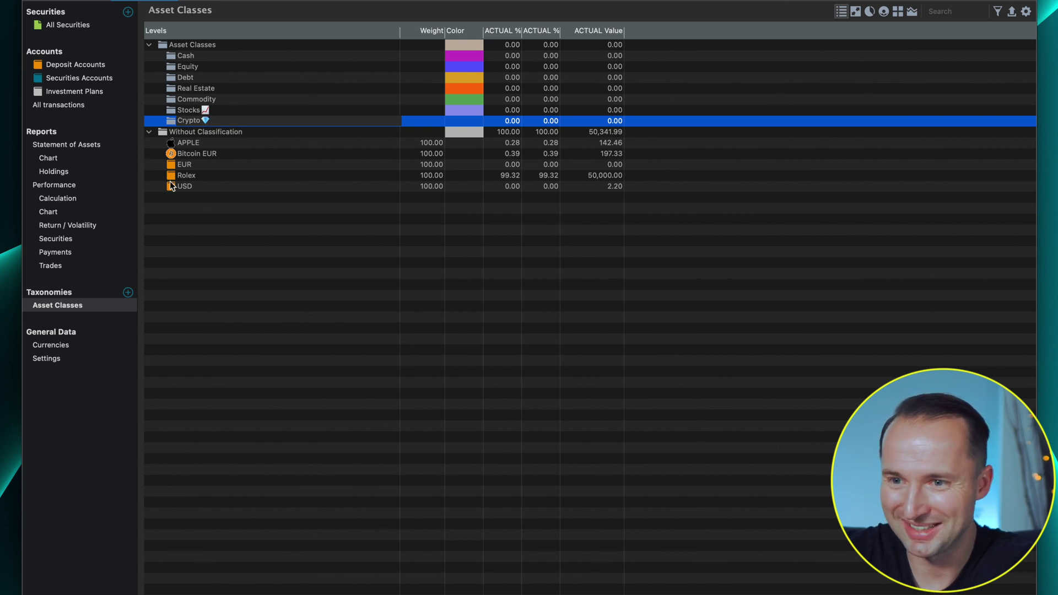
pyautogui.click(200, 67)
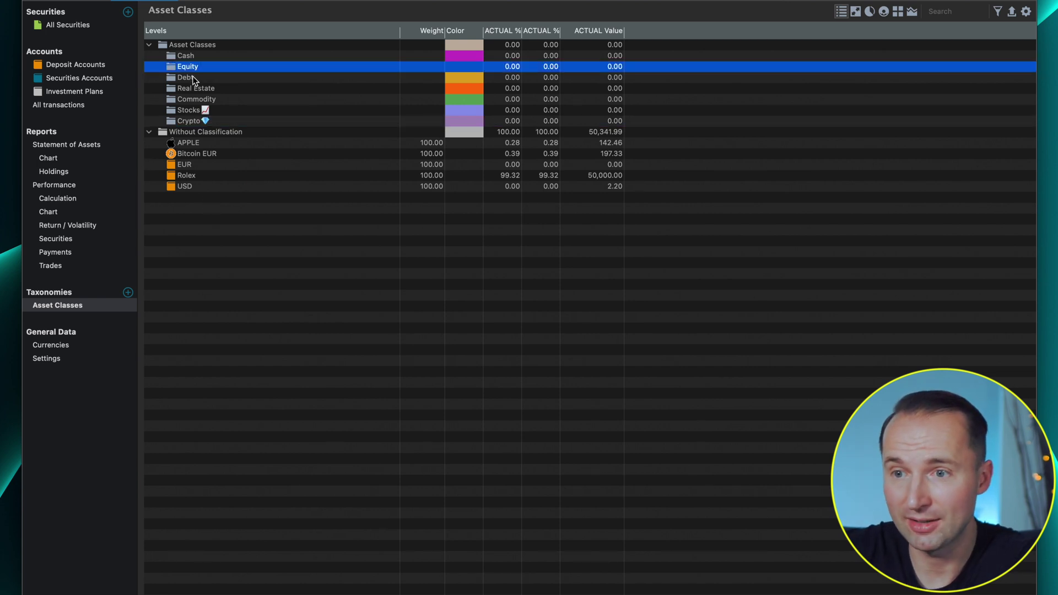
# Step: Delete the Debt, Equity, Real Estate and Commodity categories from the Asset Classes taxonomy
pyautogui.click(193, 77)
pyautogui.rightClick(192, 77)
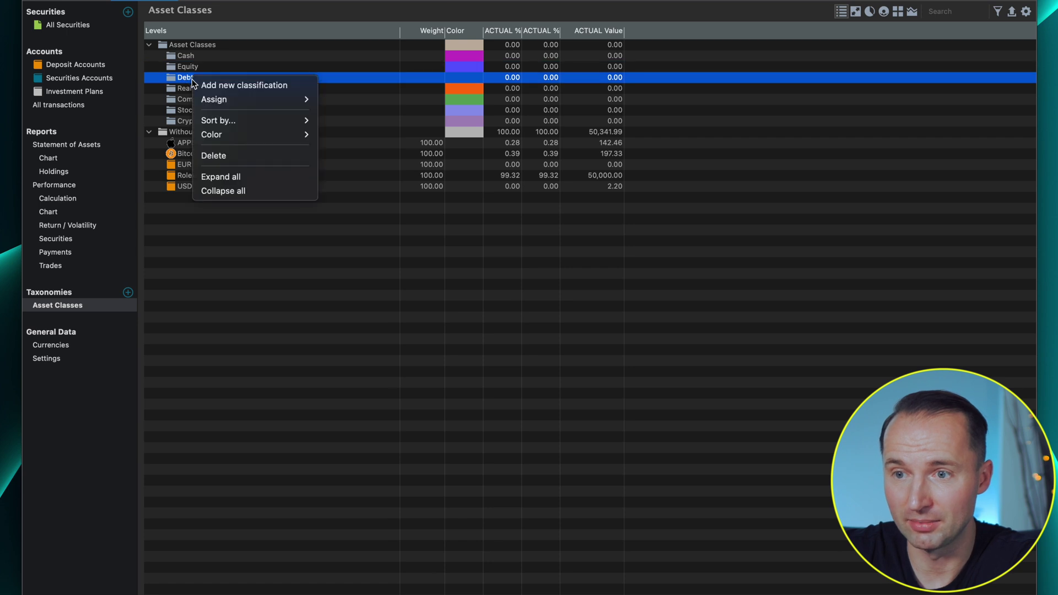
pyautogui.click(241, 155)
pyautogui.click(212, 66)
pyautogui.rightClick(211, 66)
pyautogui.click(231, 144)
pyautogui.rightClick(212, 69)
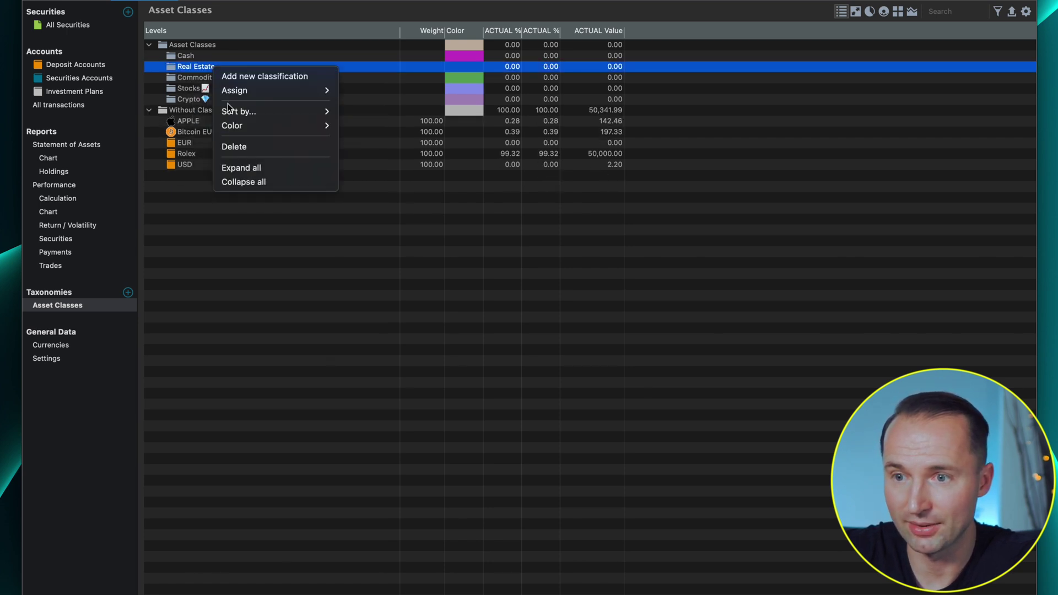
pyautogui.click(231, 144)
pyautogui.click(209, 68)
pyautogui.rightClick(208, 68)
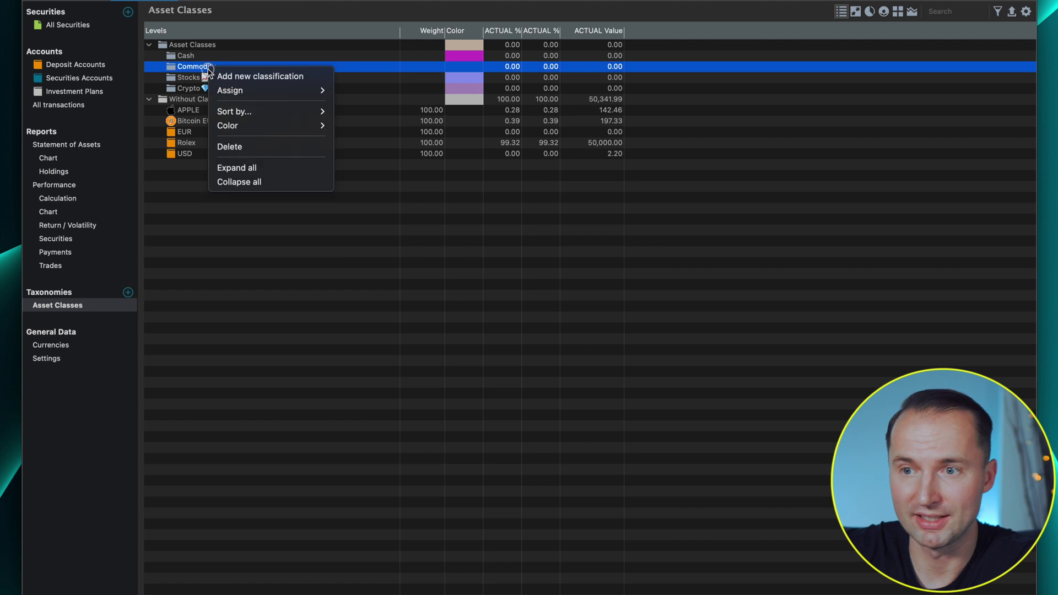
pyautogui.click(238, 144)
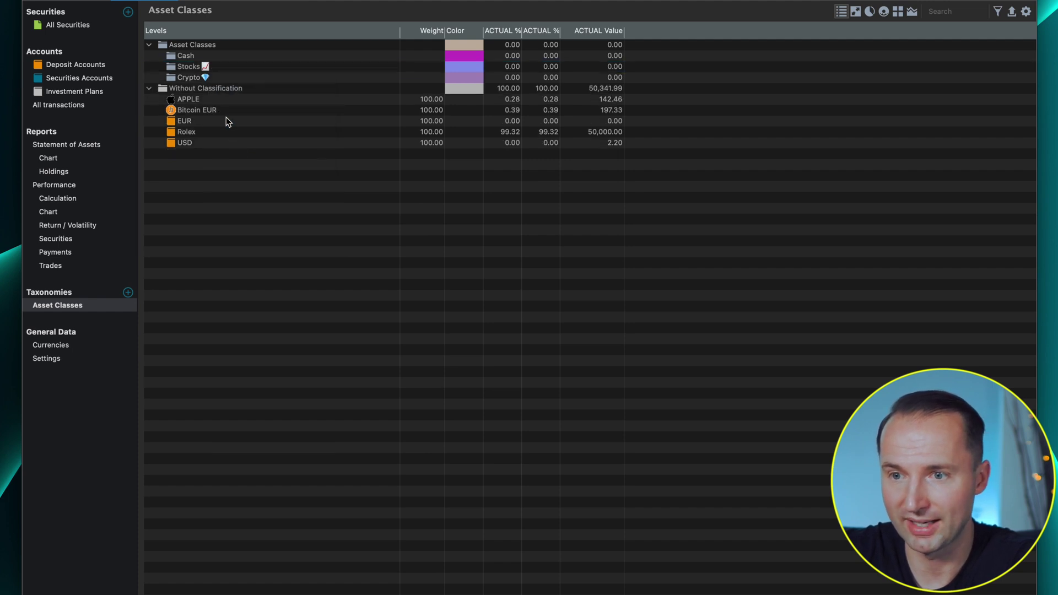
# Step: Move APPLE into the Stocks 📈 category and Bitcoin EUR into the Crypto 💎 category
pyautogui.click(197, 101)
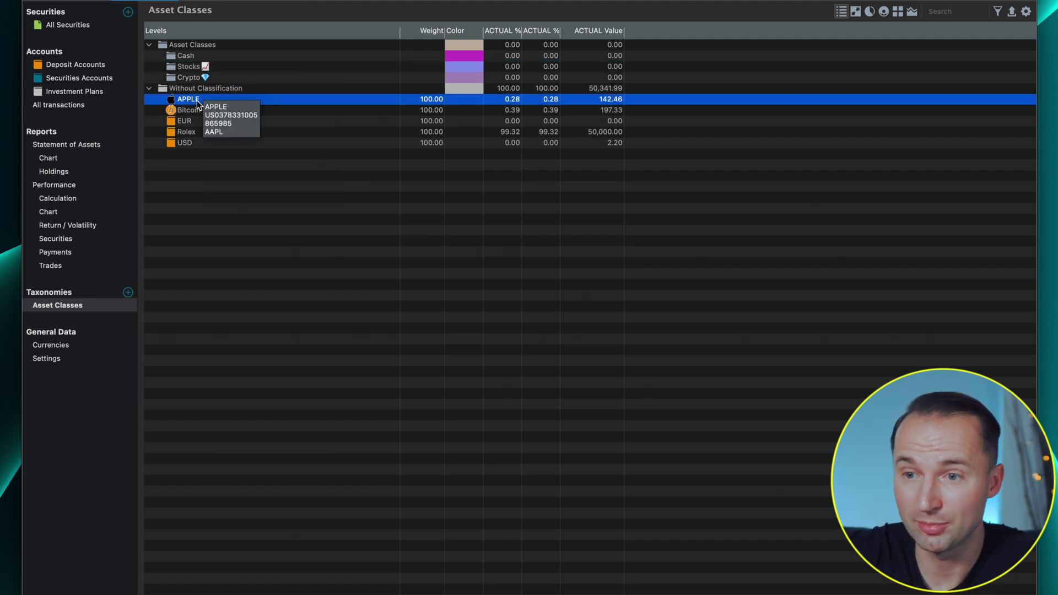
pyautogui.moveTo(198, 104); pyautogui.dragTo(231, 93)
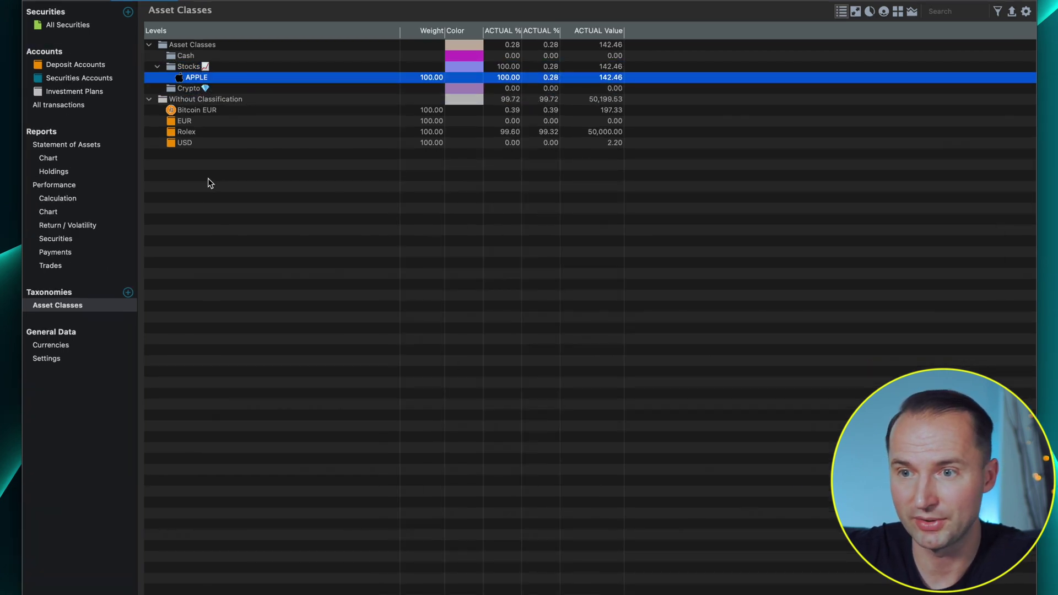
pyautogui.click(194, 111)
pyautogui.moveTo(193, 111); pyautogui.dragTo(193, 90)
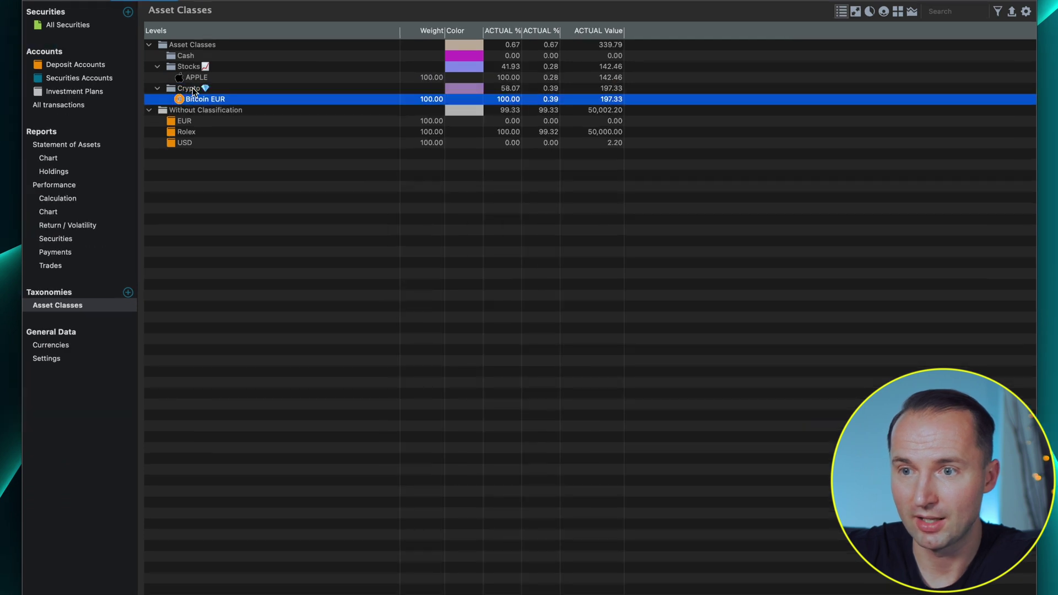
# Step: Move the unclassified EUR and USD accounts into the Cash category
pyautogui.click(205, 123)
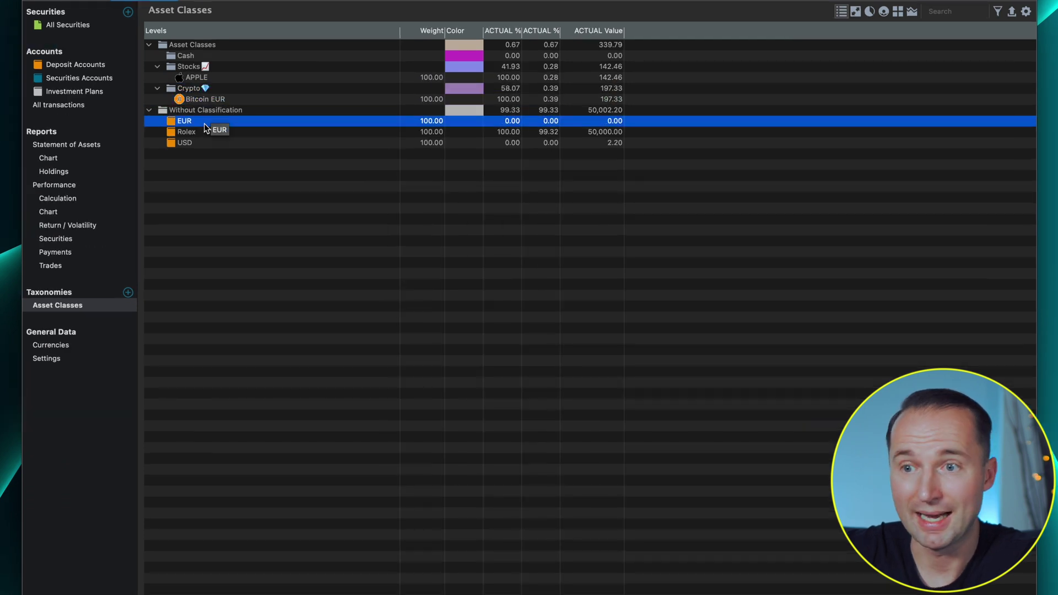
pyautogui.moveTo(205, 128); pyautogui.dragTo(187, 56)
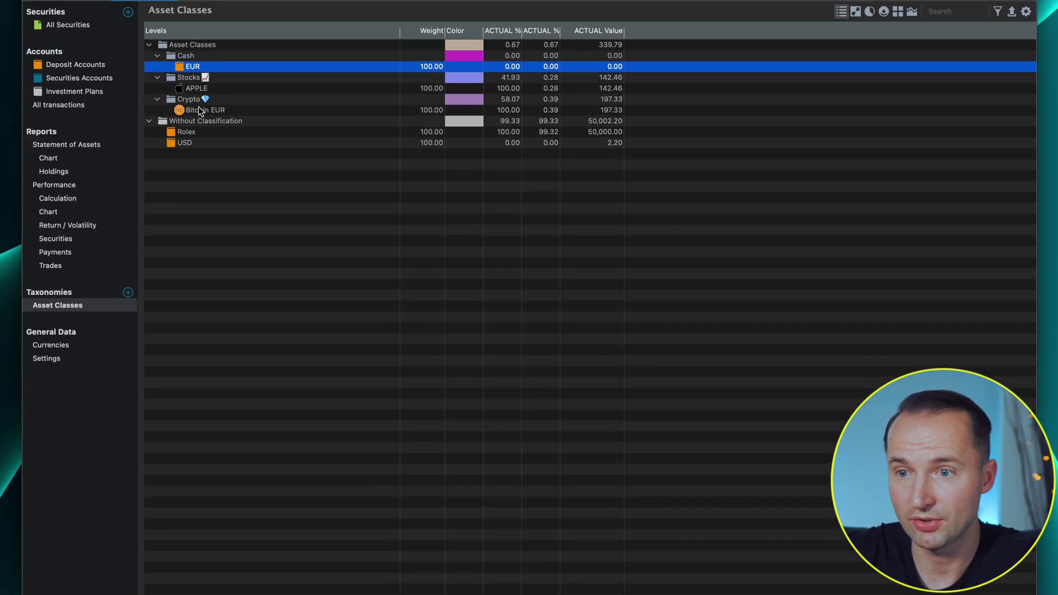
pyautogui.moveTo(192, 142); pyautogui.dragTo(221, 79)
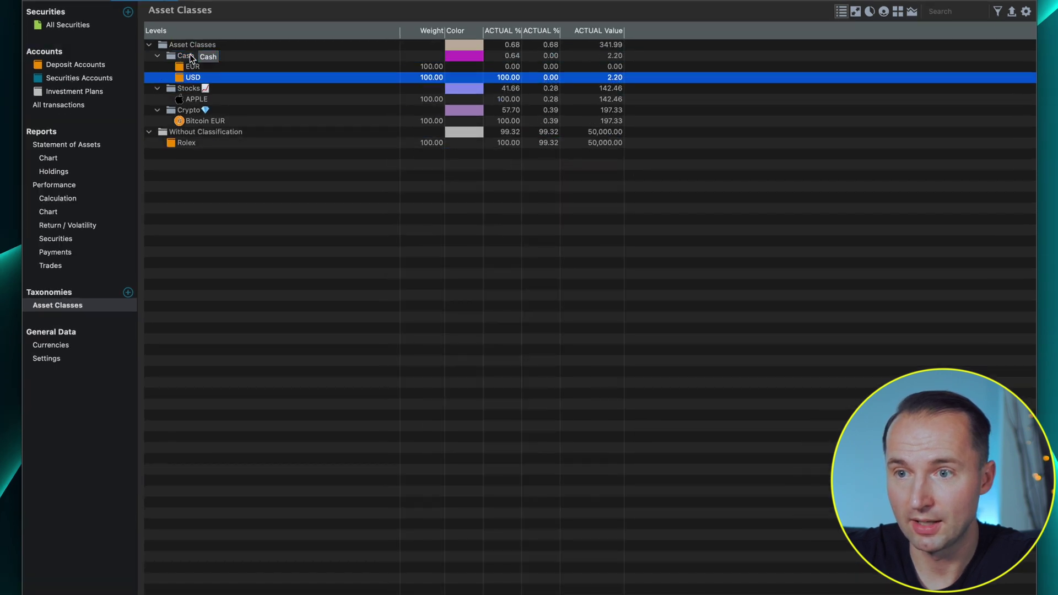
# Step: Add a category named Collectibles to the Asset Classes taxonomy and move Rolex into it
pyautogui.click(208, 47)
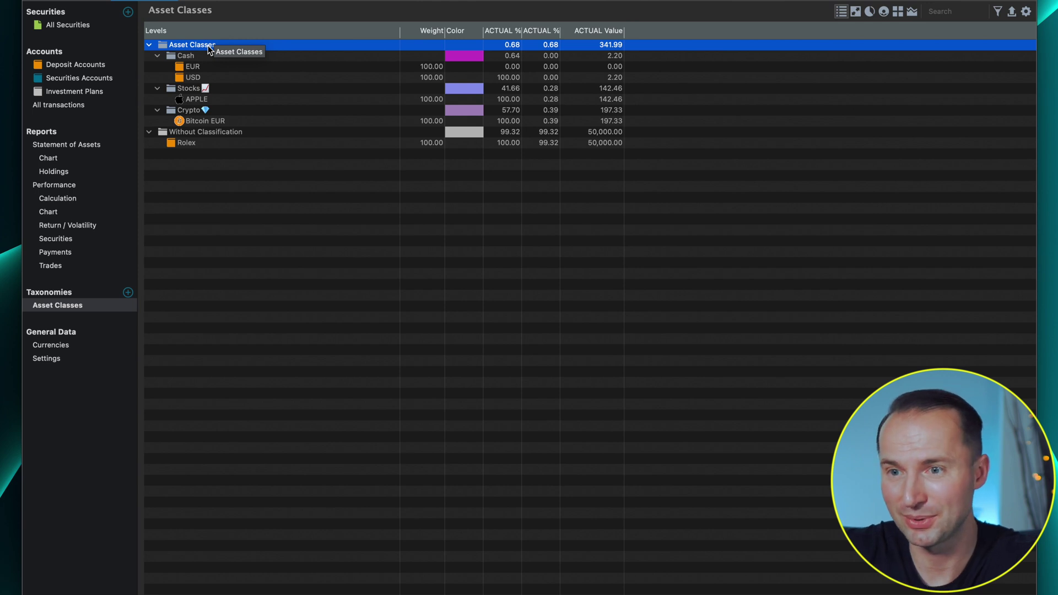
pyautogui.rightClick(198, 46)
pyautogui.click(216, 50)
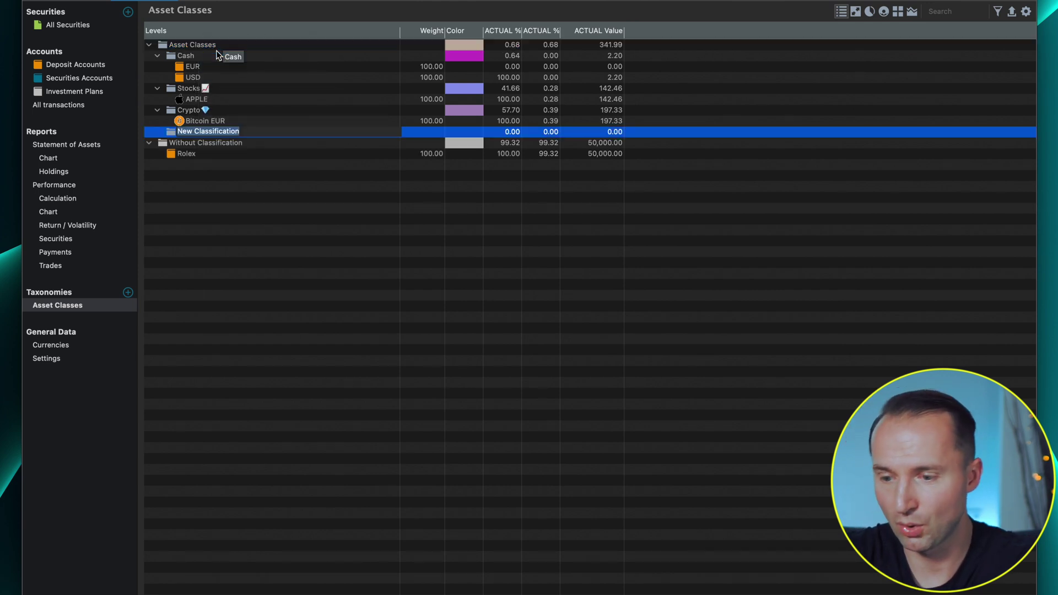
pyautogui.write('Collectibles')
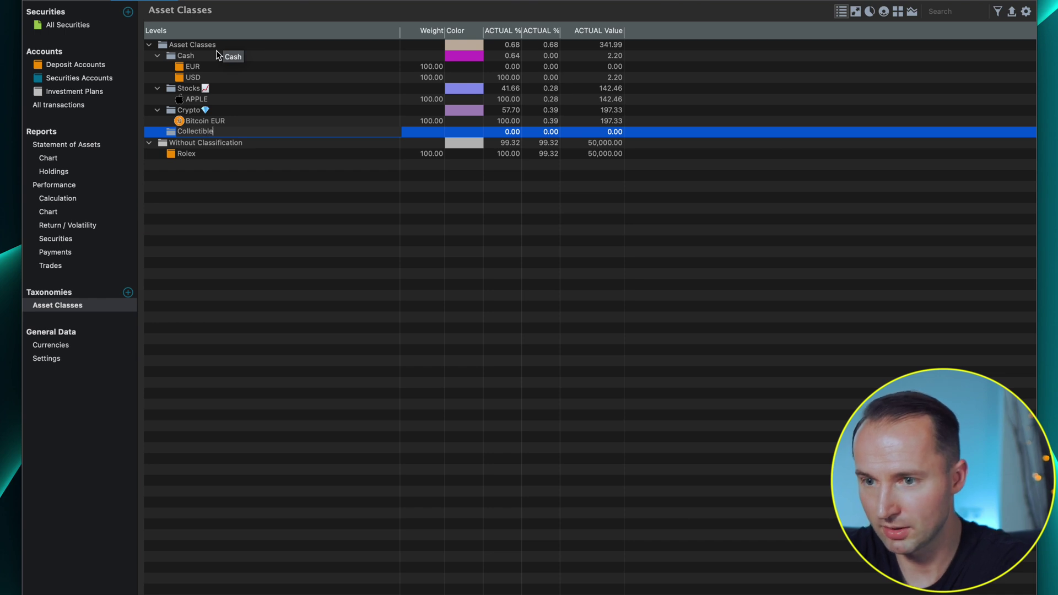
pyautogui.press('Return')
pyautogui.moveTo(185, 154); pyautogui.dragTo(193, 135)
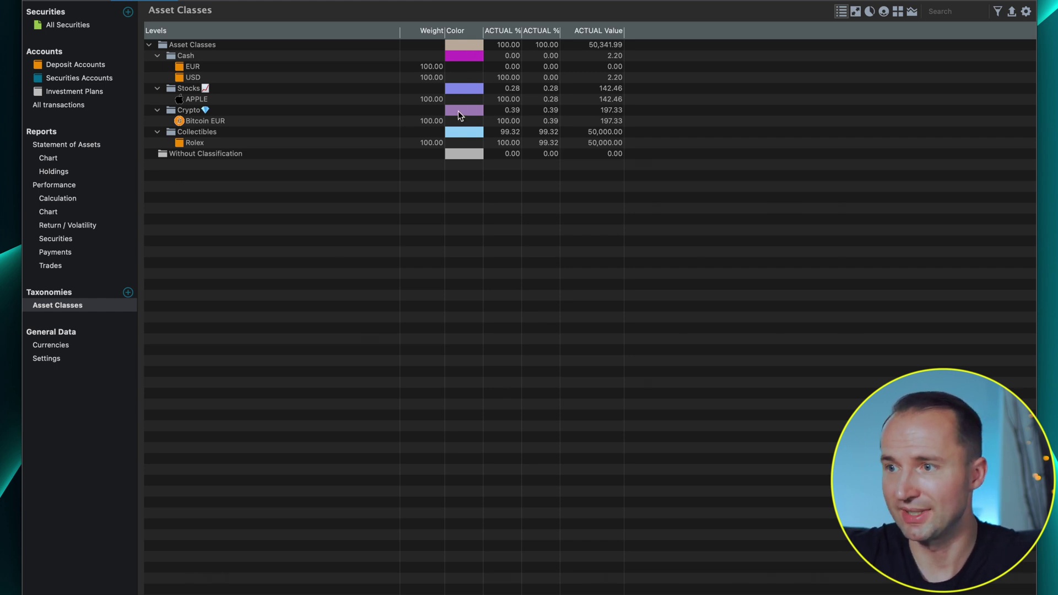
# Step: View the asset classes as a pie chart, and set the Rolex deposit of 3 October 2022 to 100 EUR
pyautogui.click(870, 12)
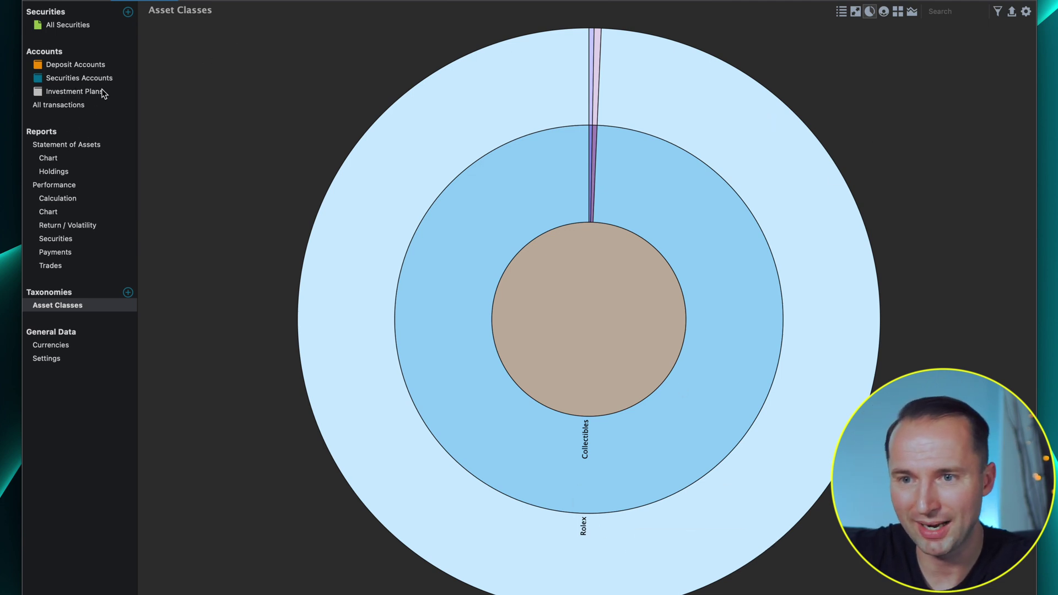
pyautogui.click(83, 65)
pyautogui.click(74, 105)
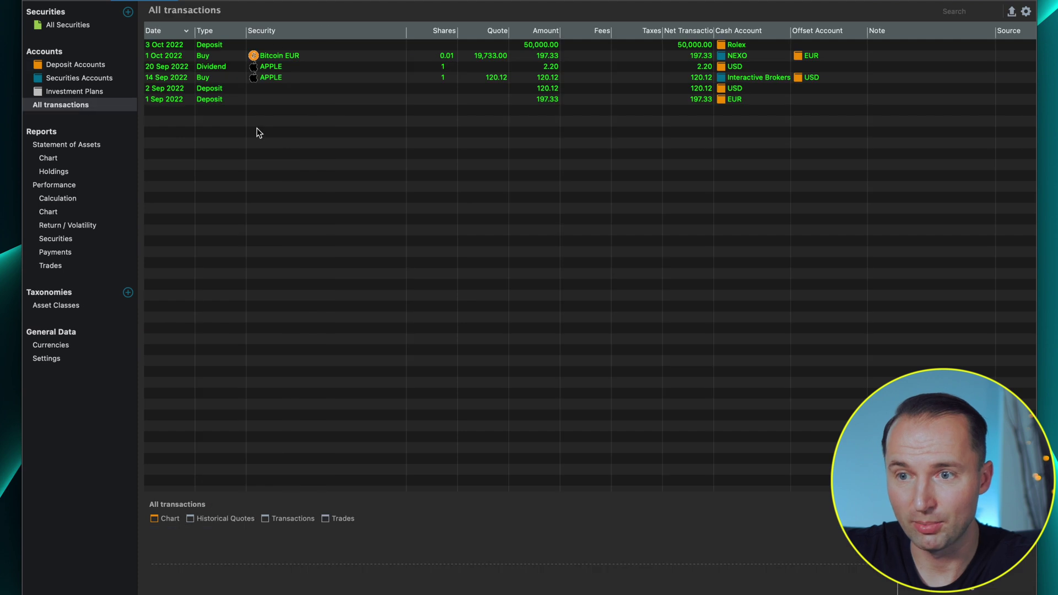
pyautogui.click(326, 47)
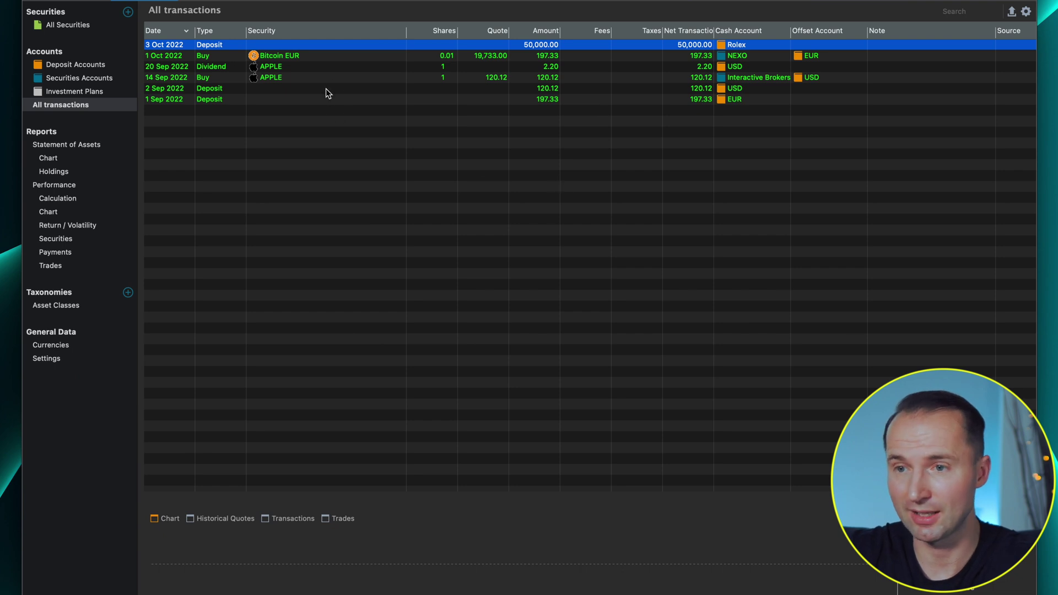
pyautogui.rightClick(301, 51)
pyautogui.click(304, 53)
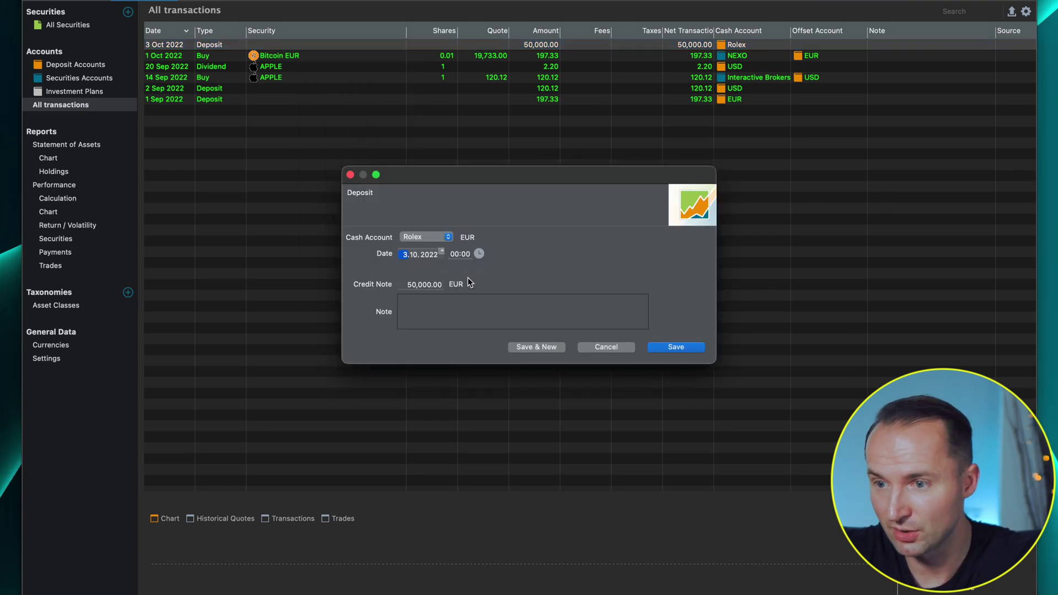
pyautogui.click(432, 285)
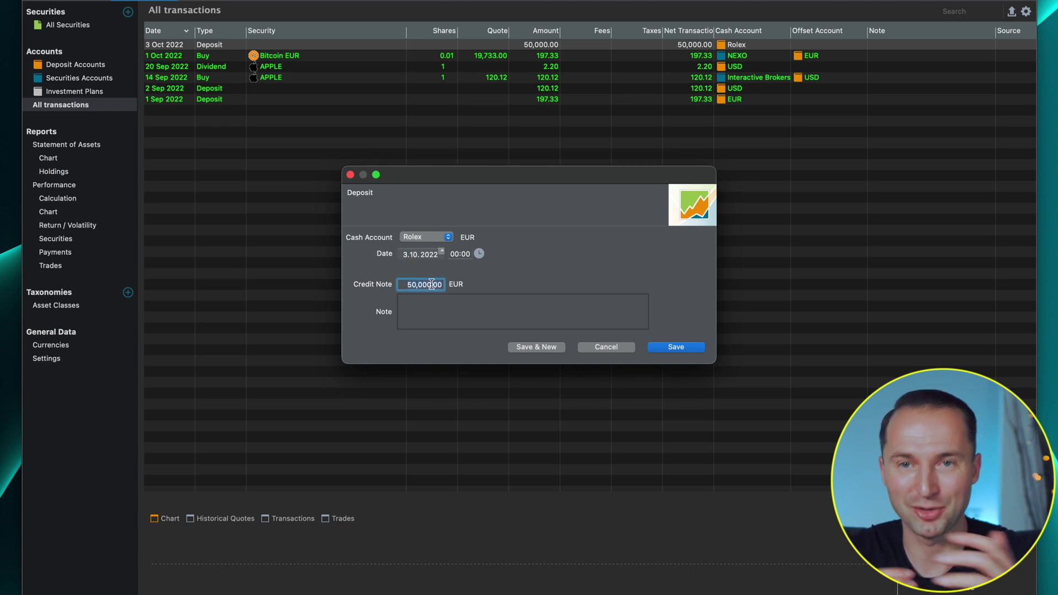
pyautogui.press('BackSpace')
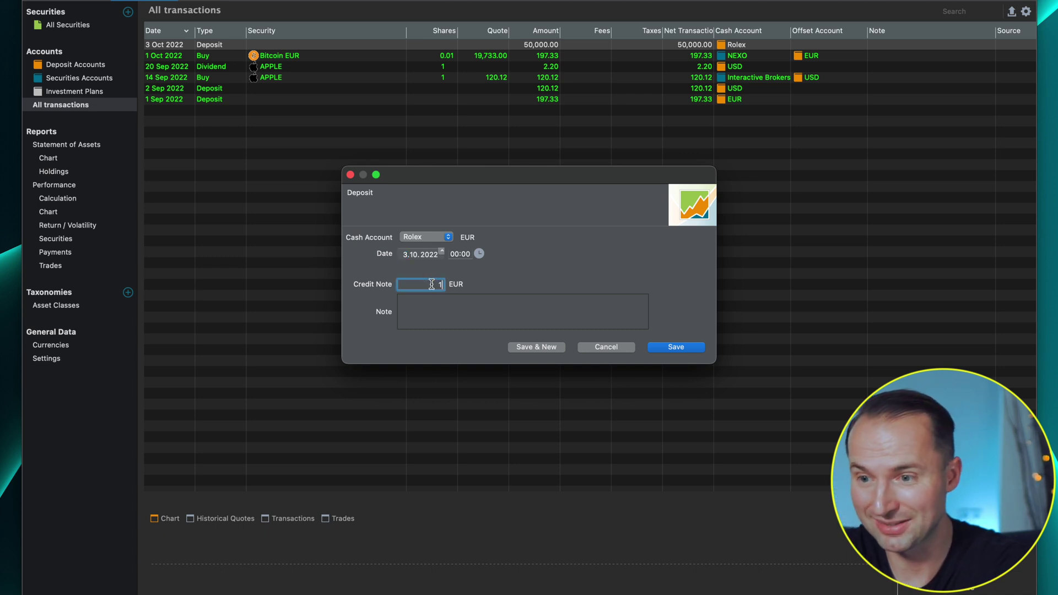
pyautogui.write('100')
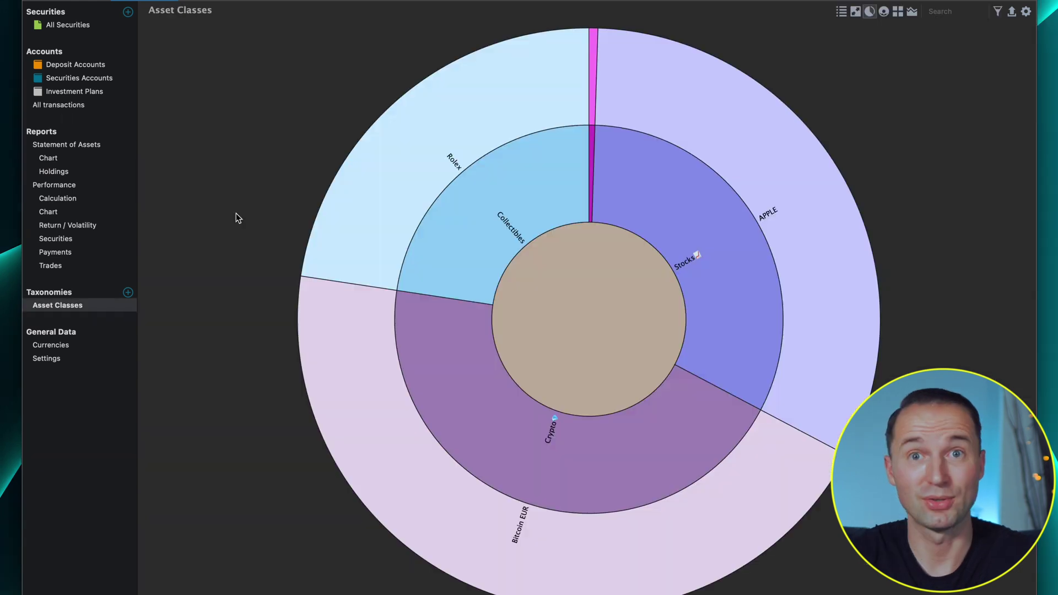
# Step: Examine the values and shares of the Stocks, Crypto and Collectibles segments in the Asset Classes pie chart
pyautogui.moveTo(656, 212)
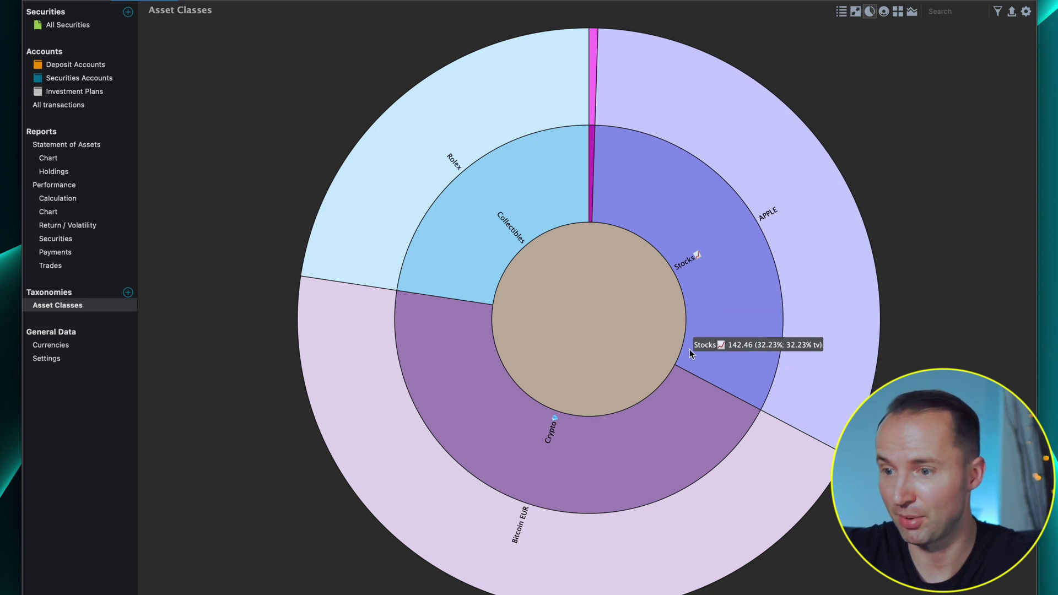
pyautogui.moveTo(624, 444)
pyautogui.moveTo(448, 273)
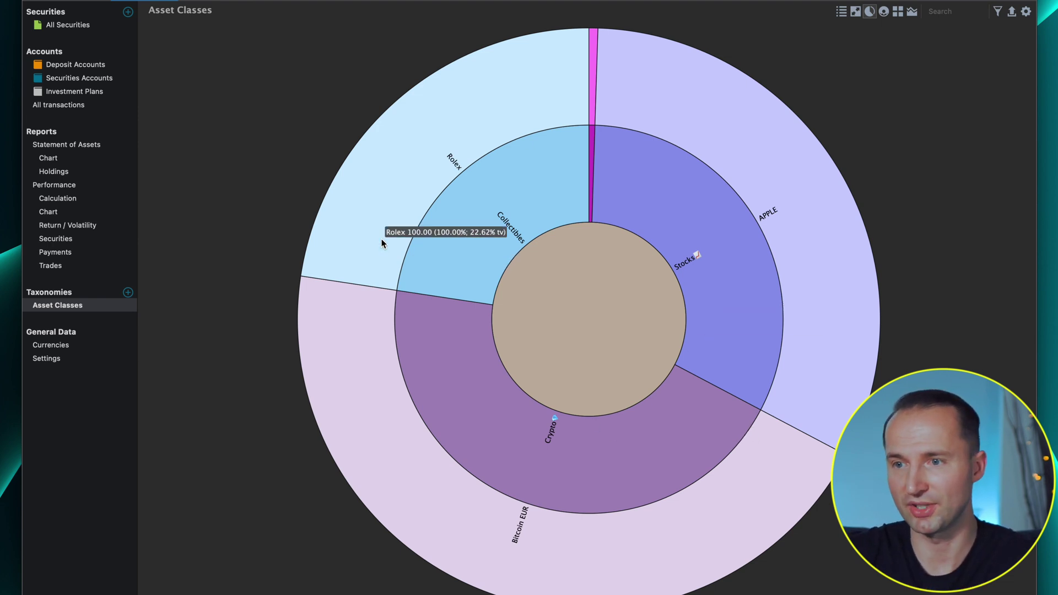
pyautogui.moveTo(761, 505)
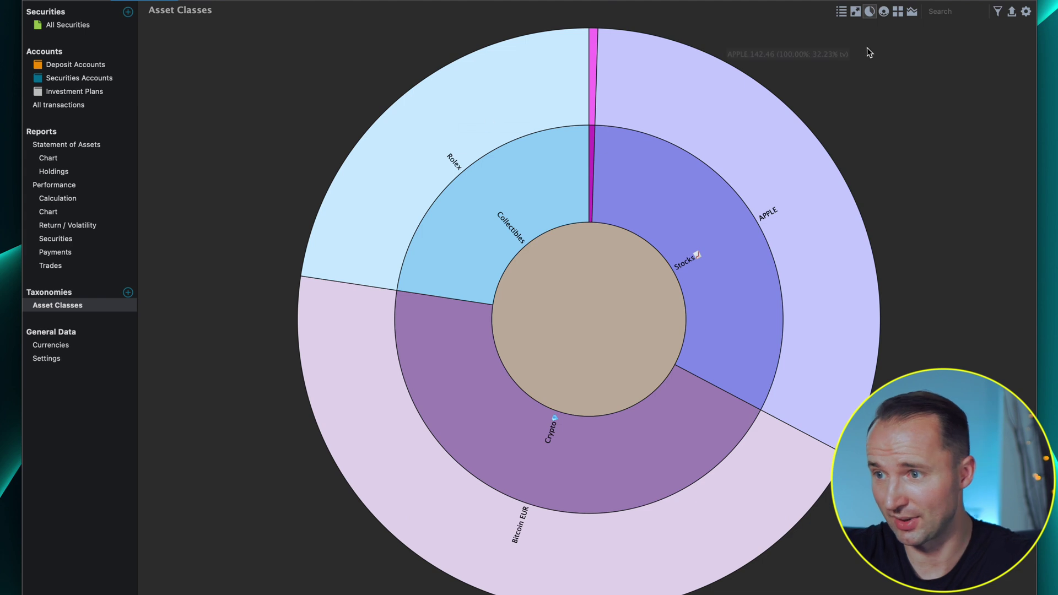
# Step: Review the expanded Asset Classes table, the trades report and the payments report
pyautogui.click(841, 12)
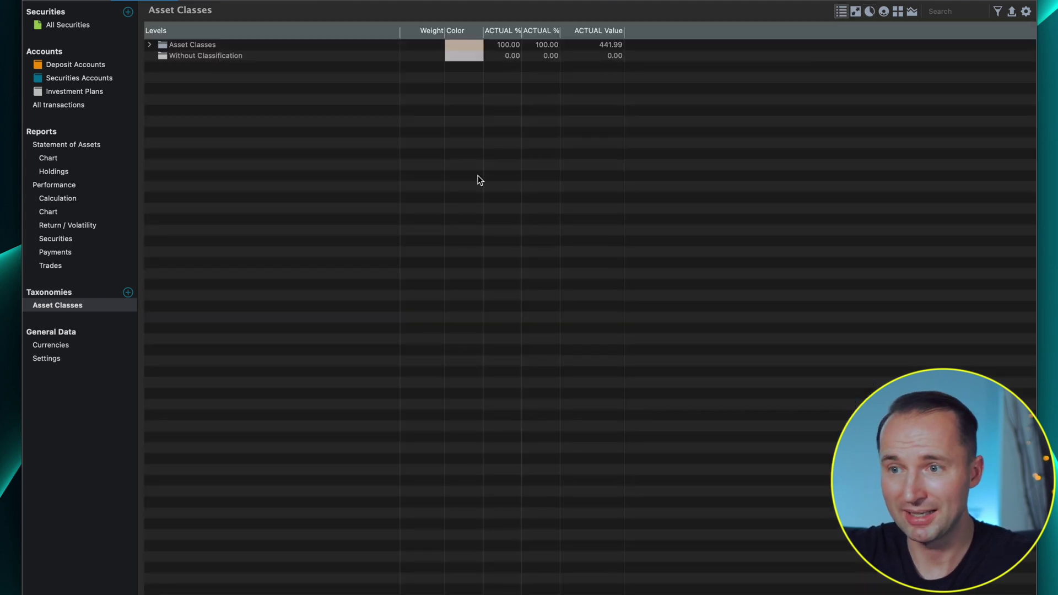
pyautogui.click(149, 45)
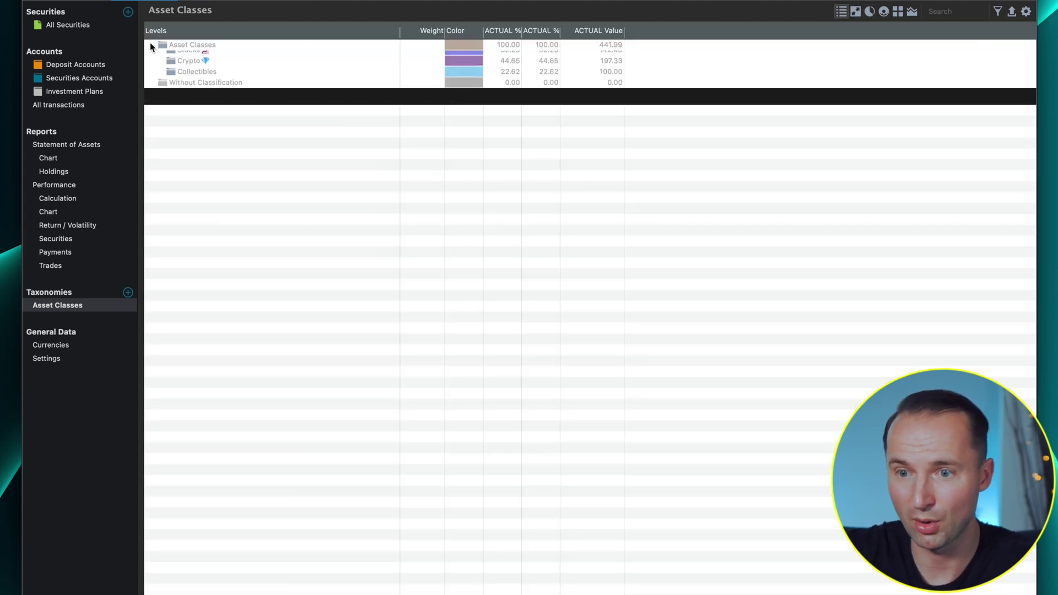
pyautogui.click(69, 266)
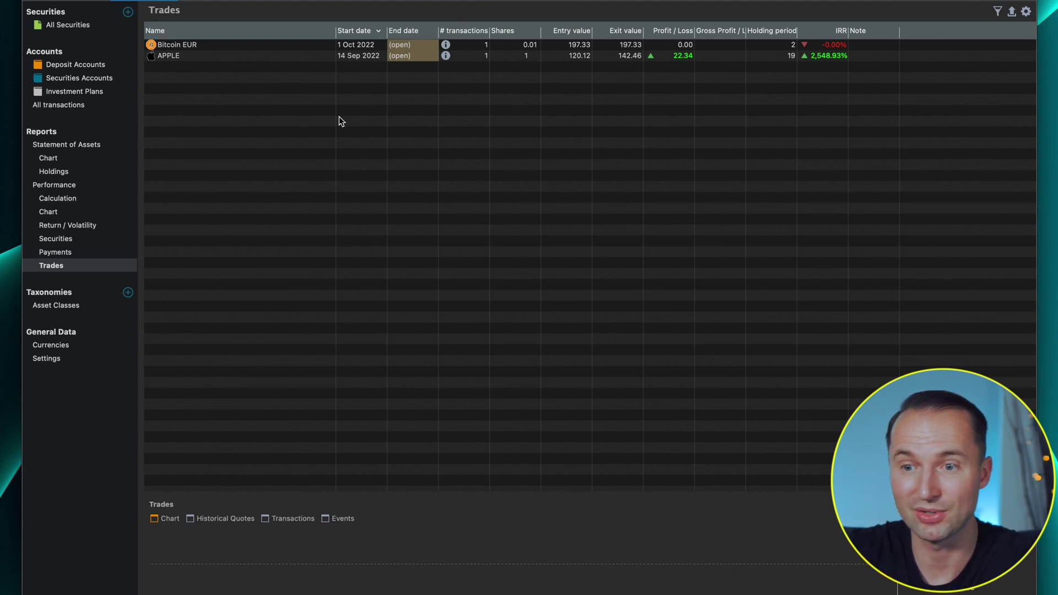
pyautogui.click(68, 253)
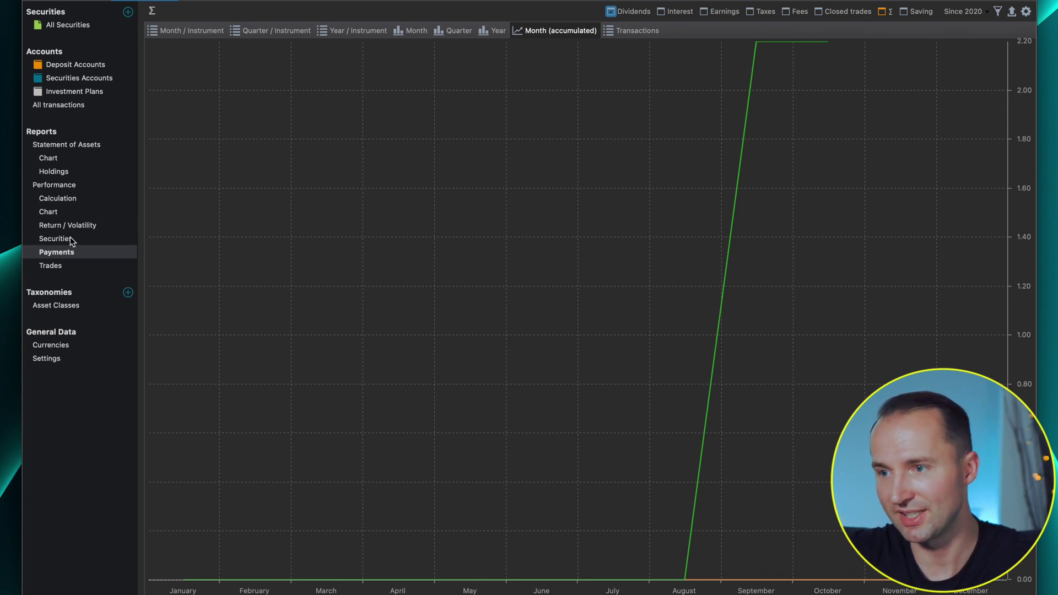
# Step: Change the entire portfolio line in the performance chart to yellow, and check the options for adding data series and benchmarks
pyautogui.click(48, 212)
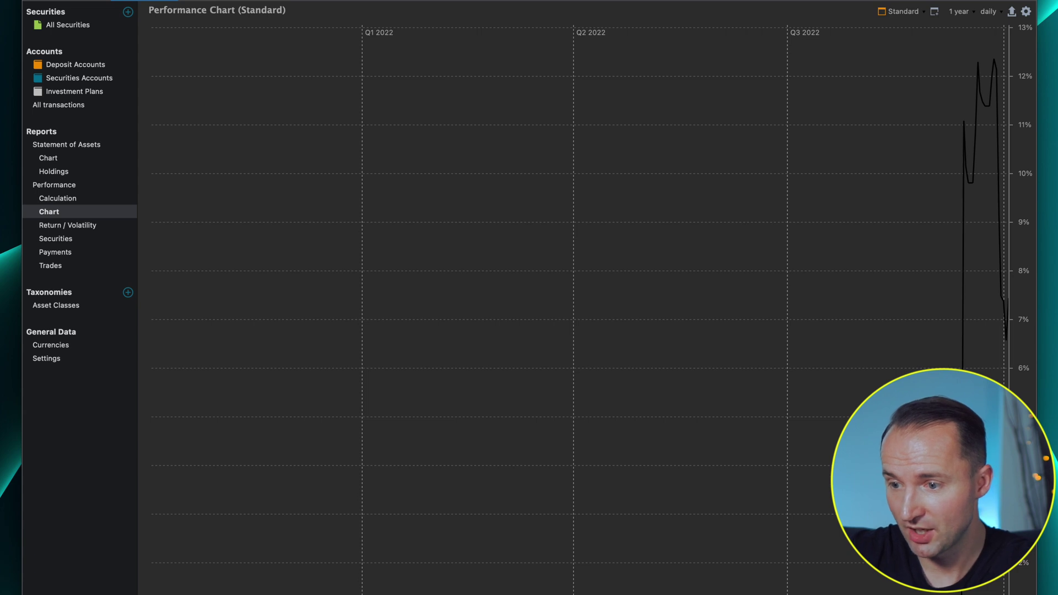
pyautogui.rightClick(569, 587)
pyautogui.click(620, 542)
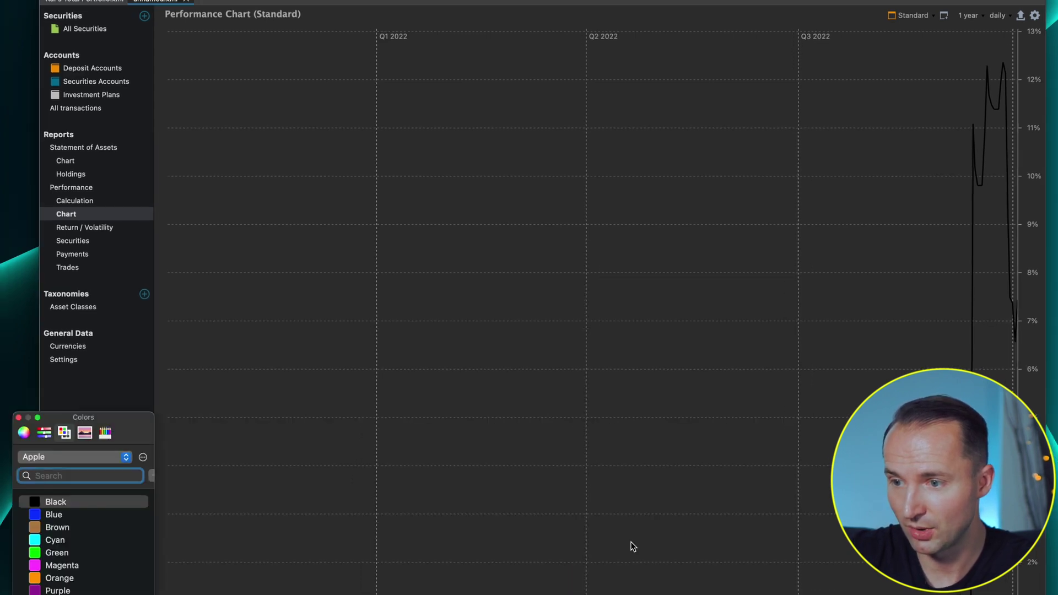
pyautogui.scroll(-1, 83, 540)
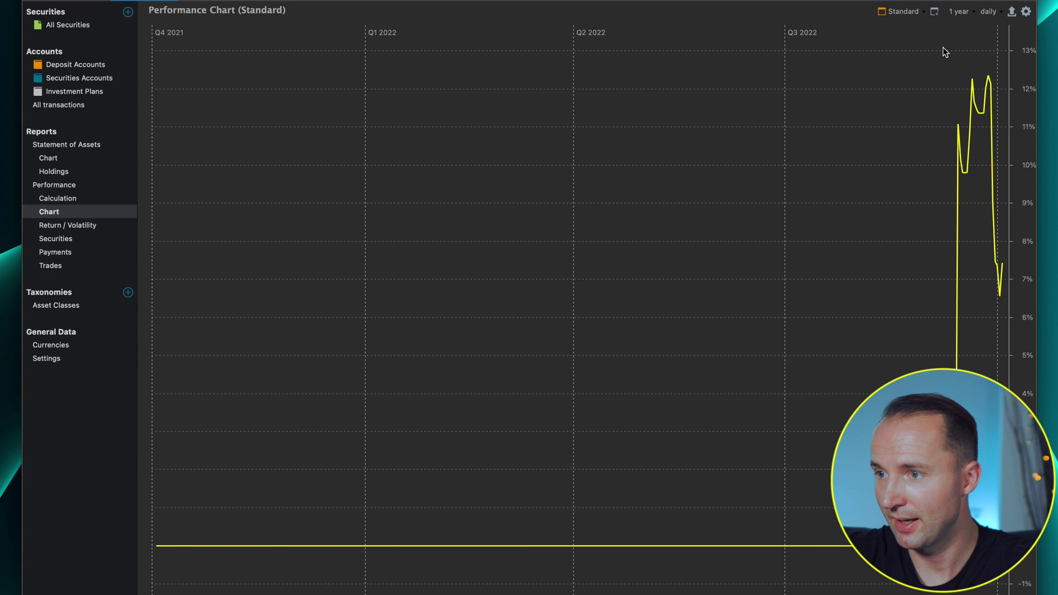
pyautogui.click(935, 11)
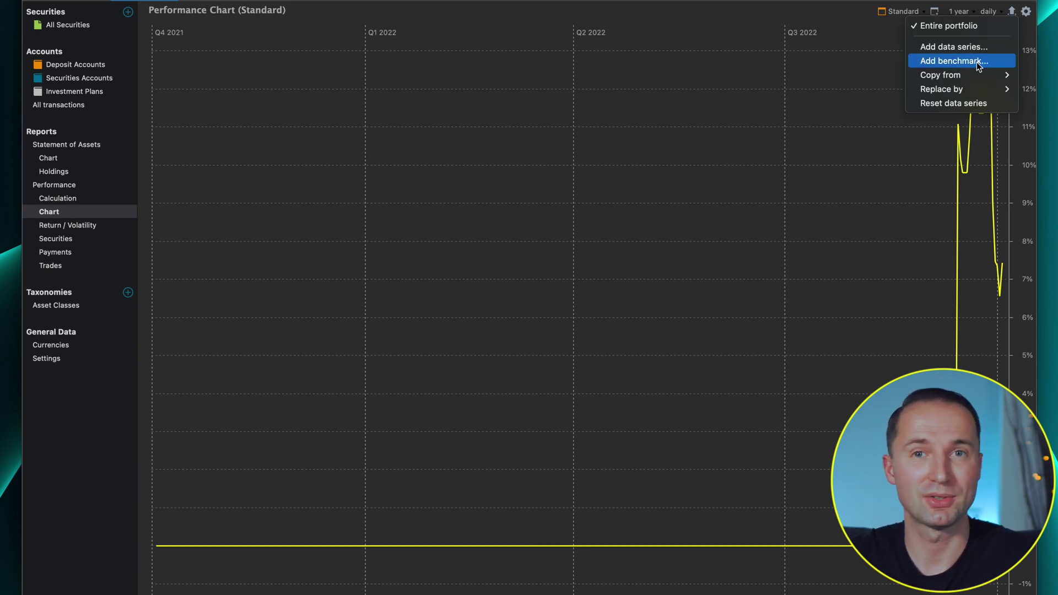
pyautogui.click(806, 75)
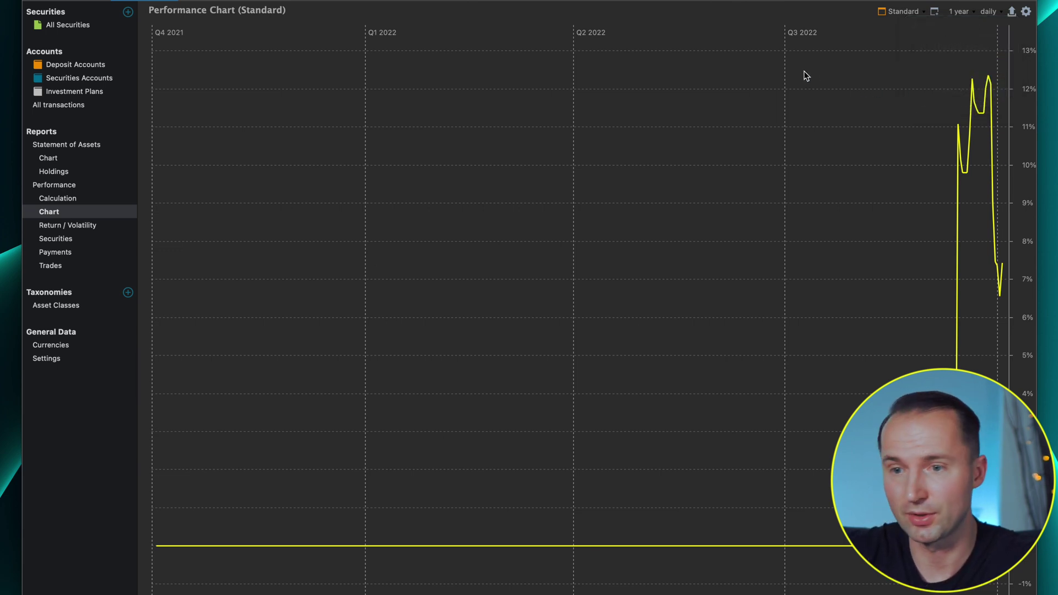
# Step: Review the holdings chart and the statement of assets grouped by asset class
pyautogui.click(132, 172)
pyautogui.moveTo(786, 347)
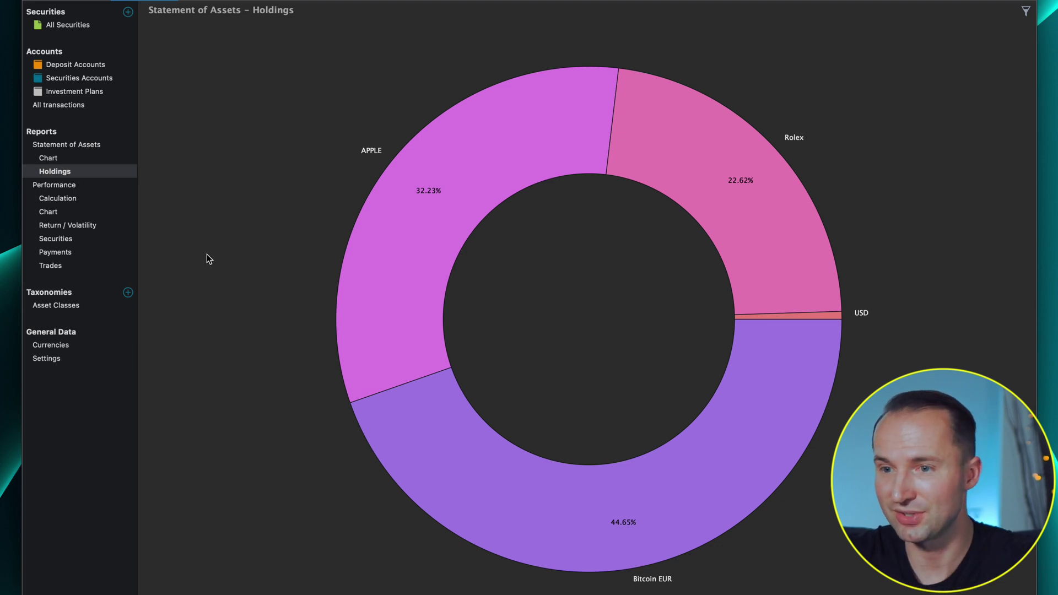
pyautogui.click(62, 146)
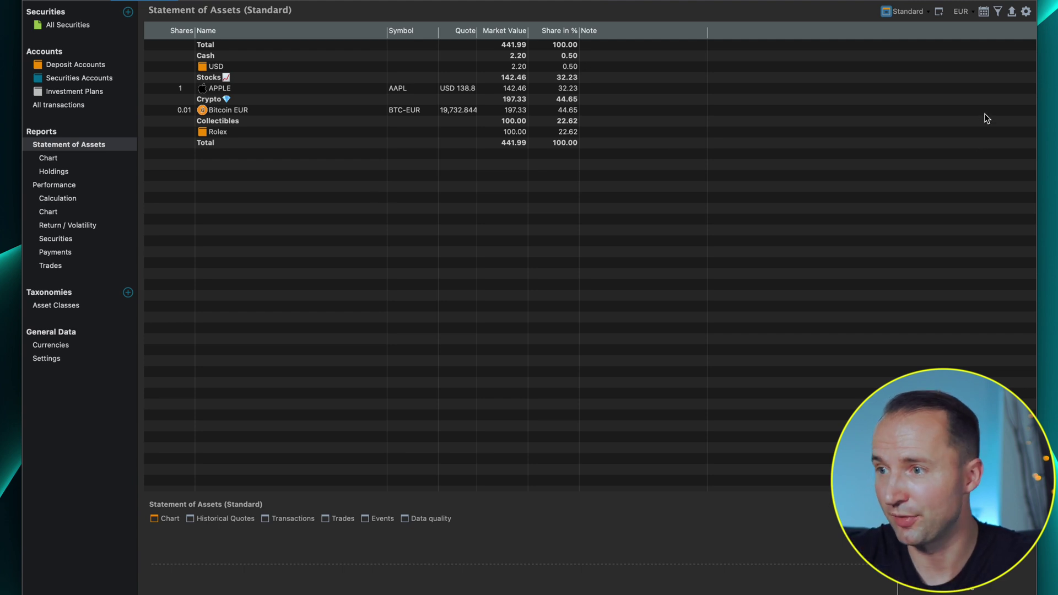
# Step: Add a Profit / Loss column right after Share in % in the statement of assets, and hide the Note column
pyautogui.click(1027, 12)
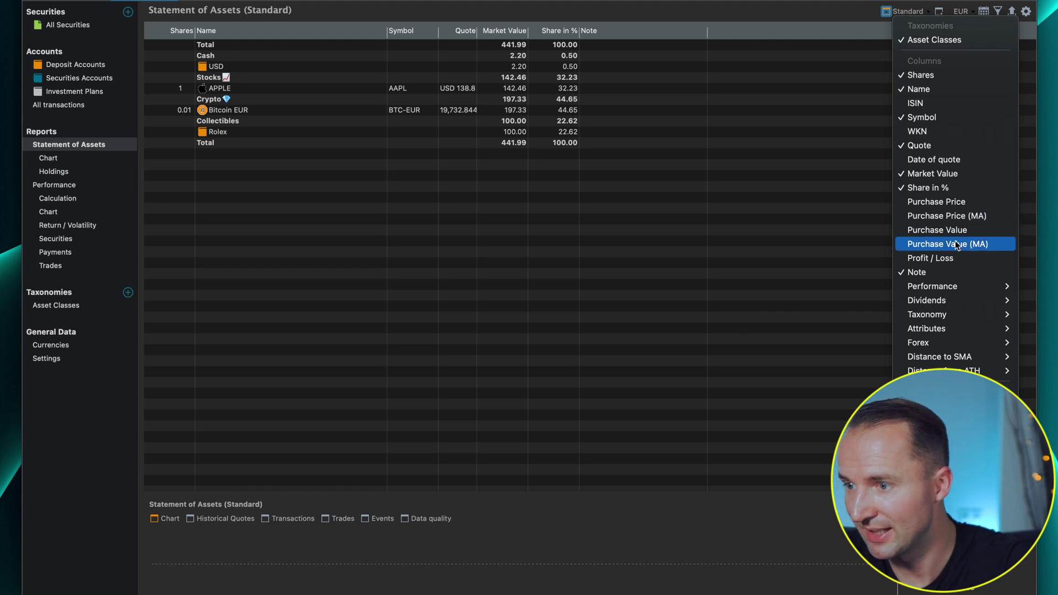
pyautogui.click(951, 257)
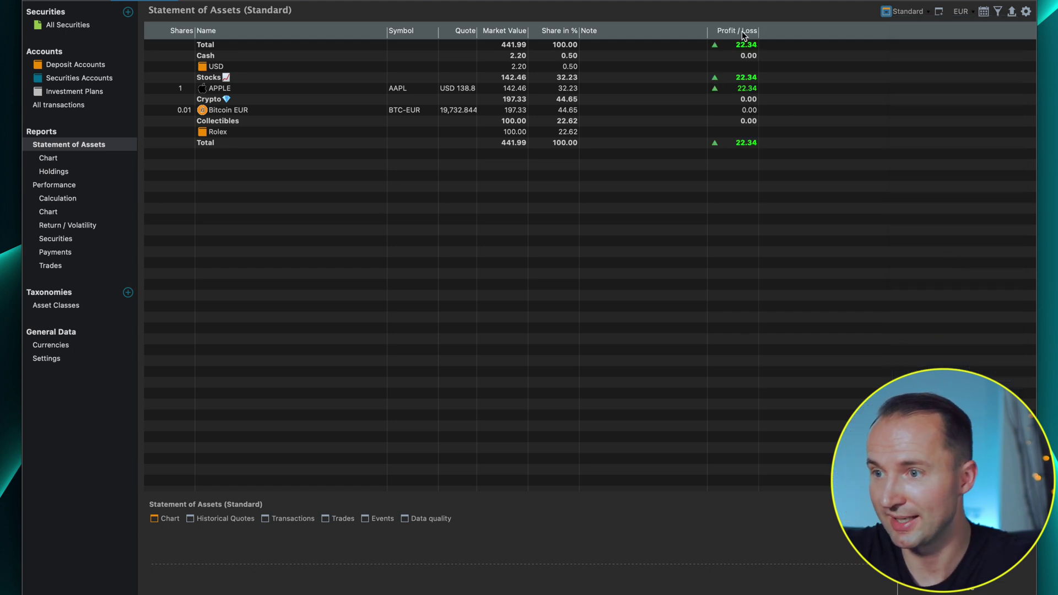
pyautogui.moveTo(731, 34); pyautogui.dragTo(628, 23)
pyautogui.click(1026, 12)
pyautogui.click(930, 272)
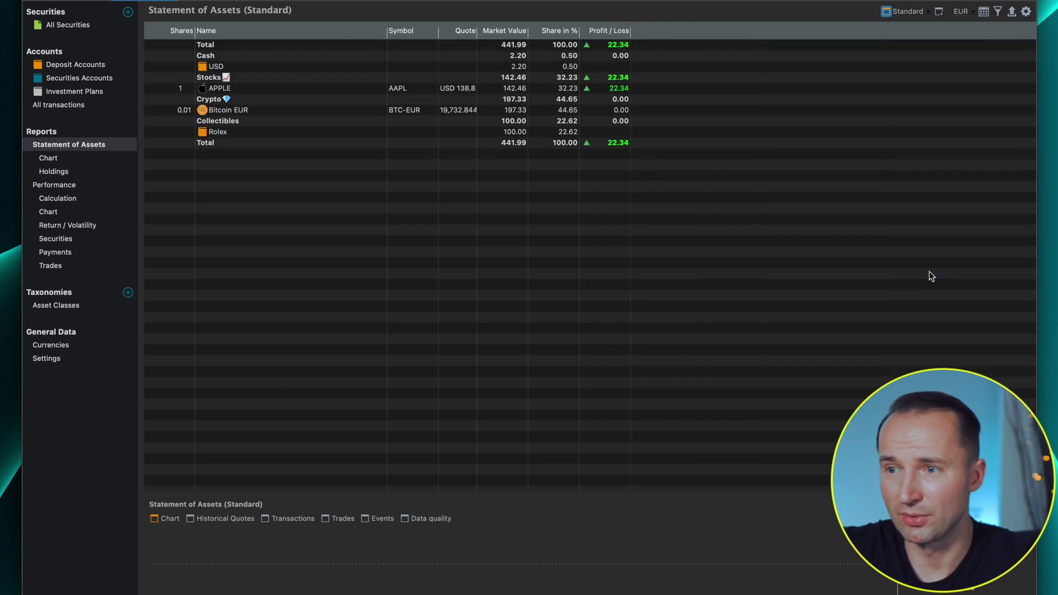
# Step: Add a column for the 1-year sum of dividends to the statement of assets
pyautogui.click(1026, 11)
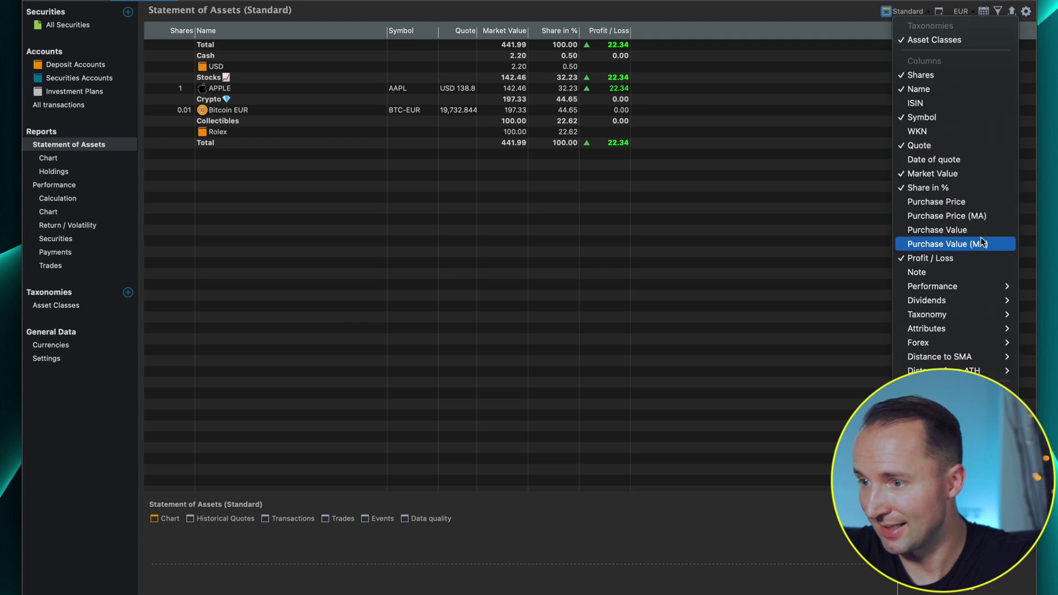
pyautogui.moveTo(966, 304)
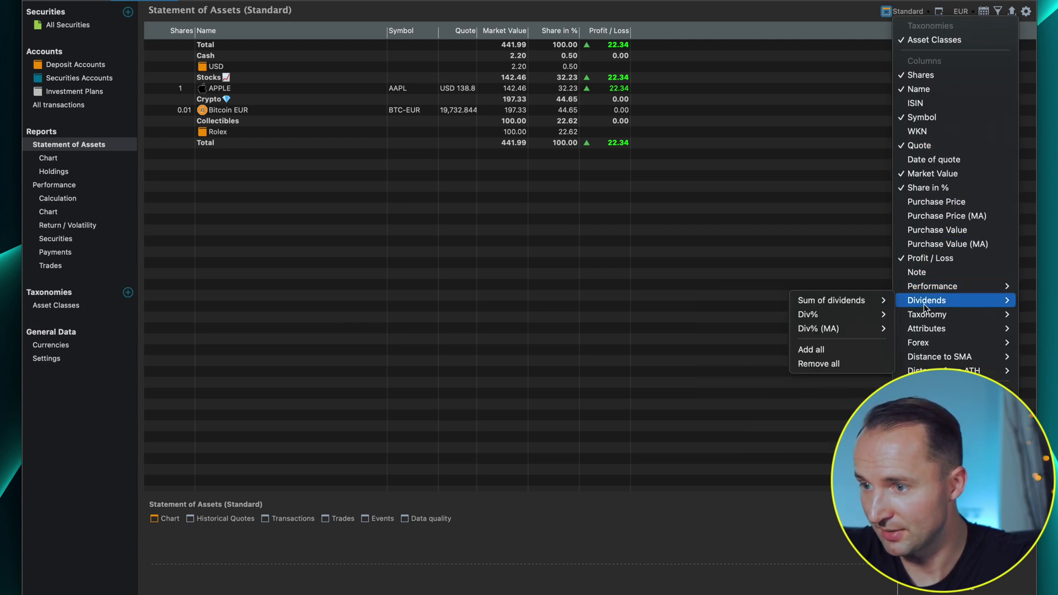
pyautogui.moveTo(880, 304)
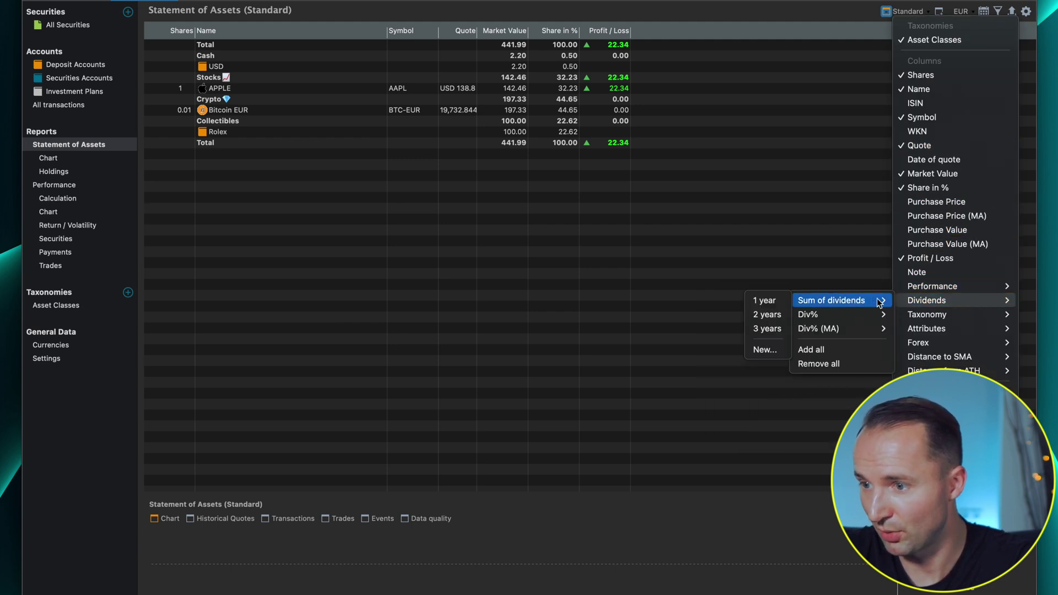
pyautogui.click(765, 302)
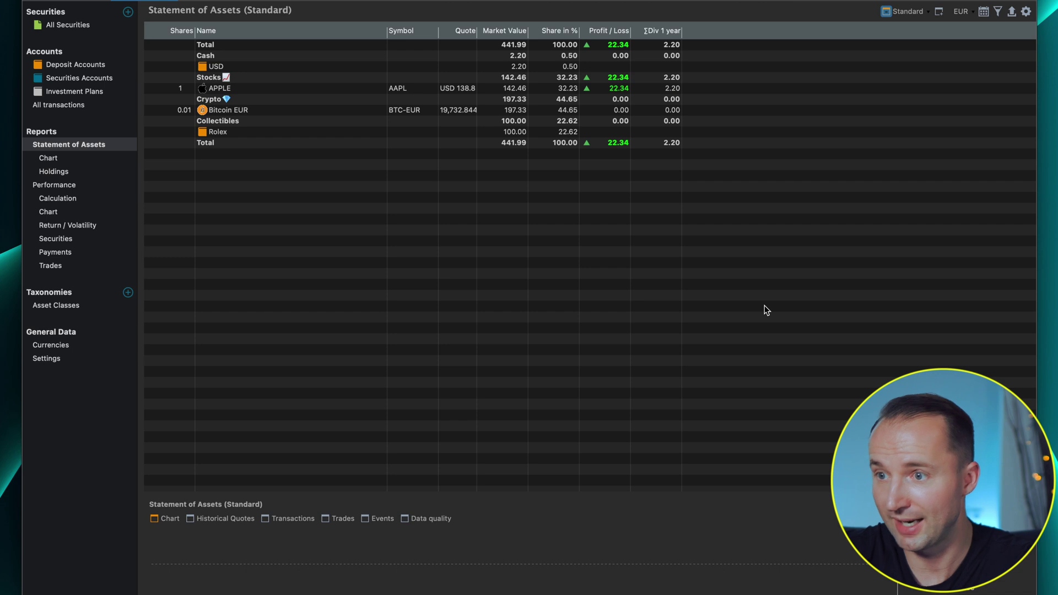
# Step: Add the Purchase Price (MA) column directly after Quote, and move Profit / Loss ahead of Share in %
pyautogui.click(1026, 11)
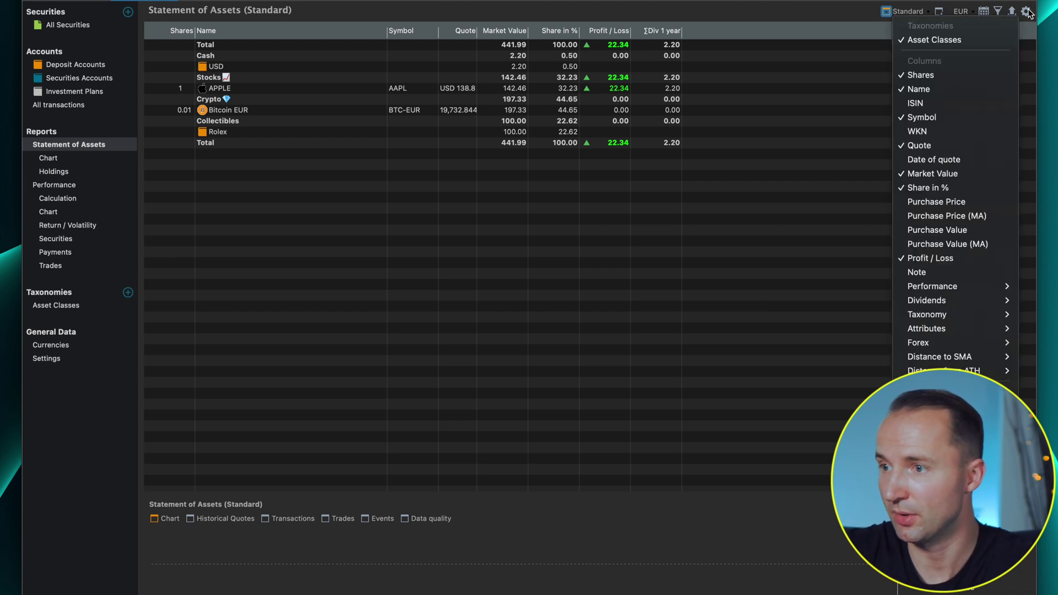
pyautogui.click(941, 220)
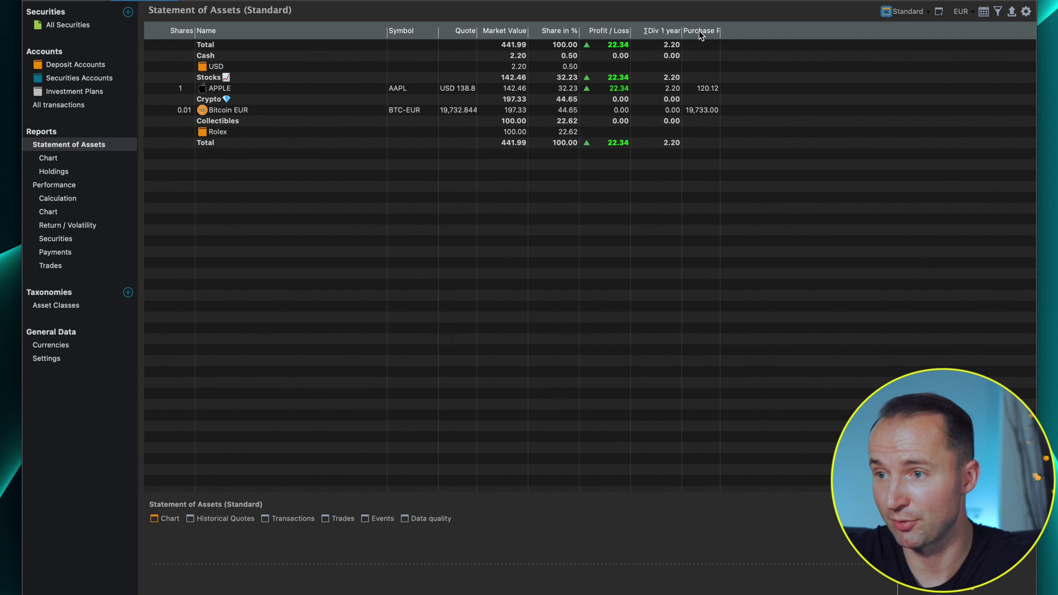
pyautogui.moveTo(699, 31)
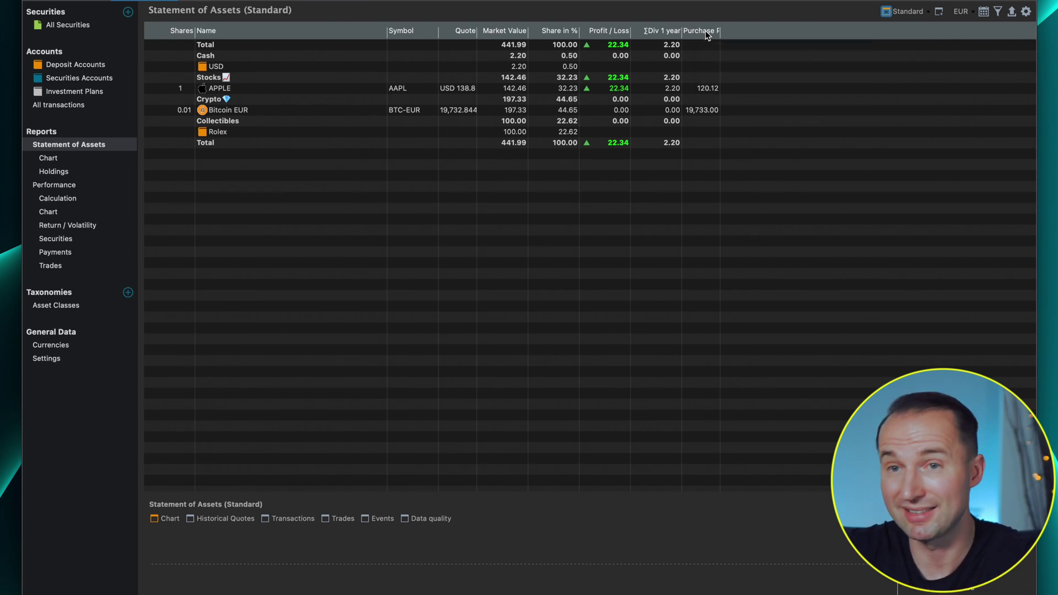
pyautogui.moveTo(706, 31)
pyautogui.moveTo(706, 31); pyautogui.dragTo(501, 28)
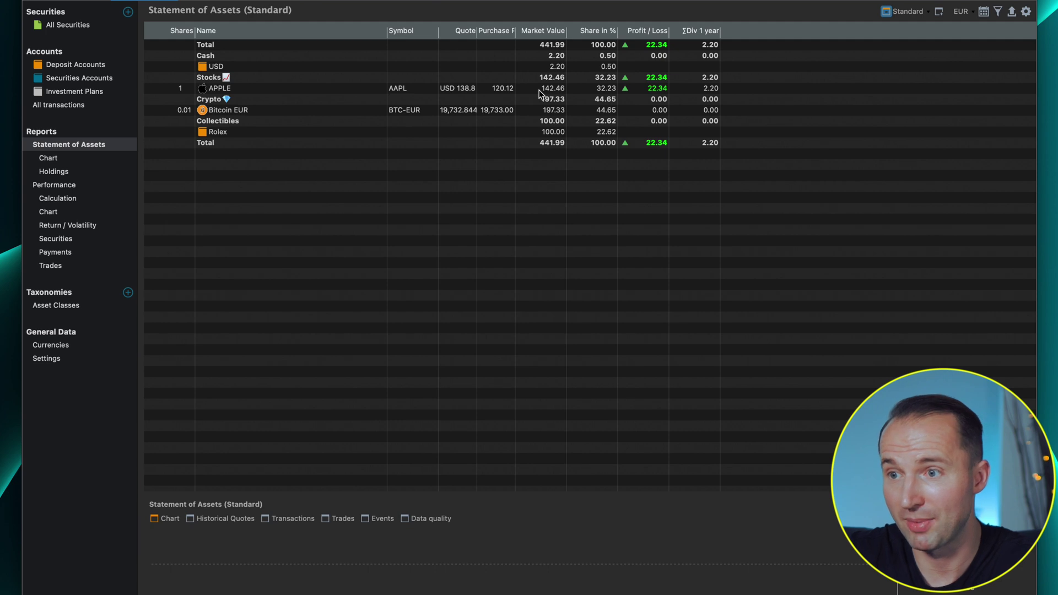
pyautogui.moveTo(642, 31); pyautogui.dragTo(600, 31)
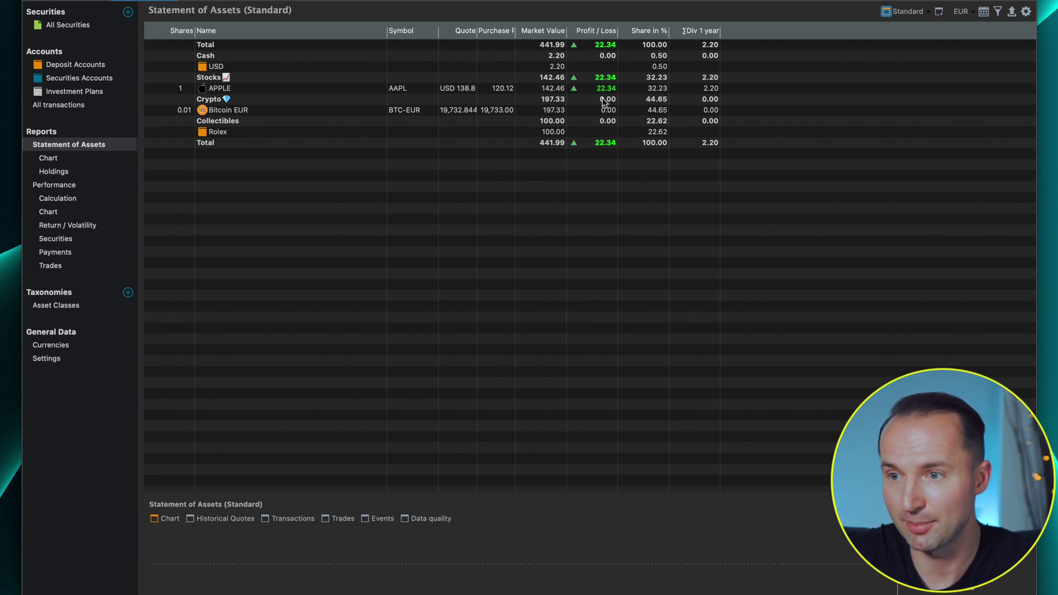
# Step: Add a column showing each holding's asset class from the Asset Classes taxonomy
pyautogui.rightClick(1014, 54)
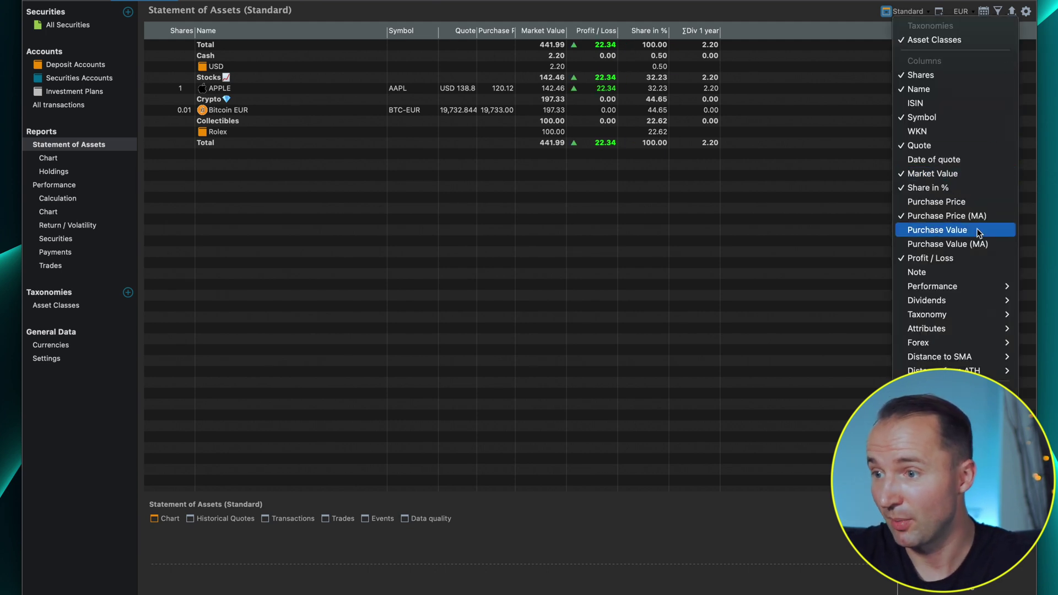
pyautogui.moveTo(961, 318)
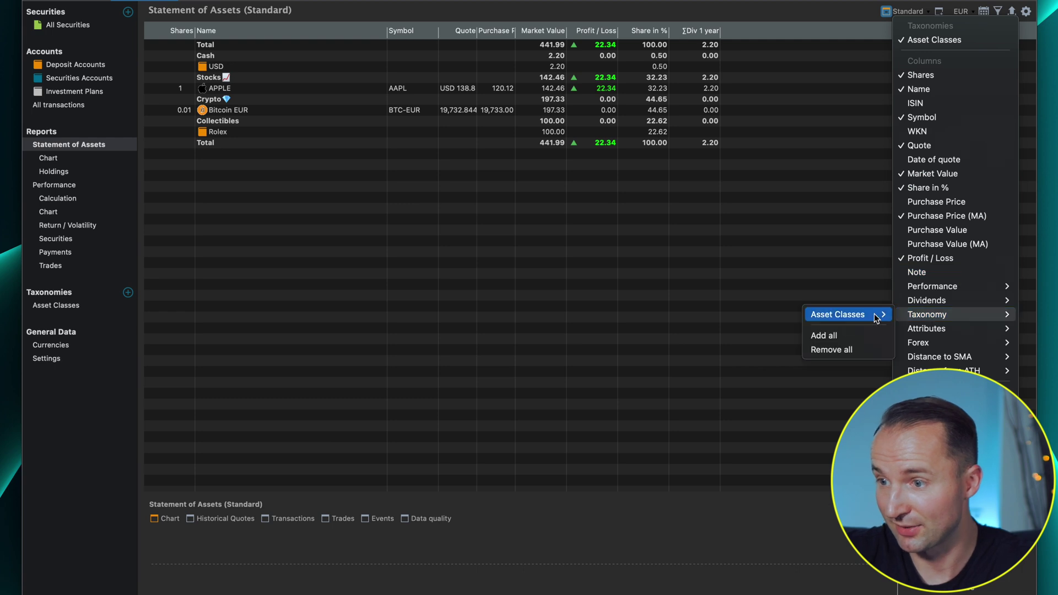
pyautogui.moveTo(873, 318)
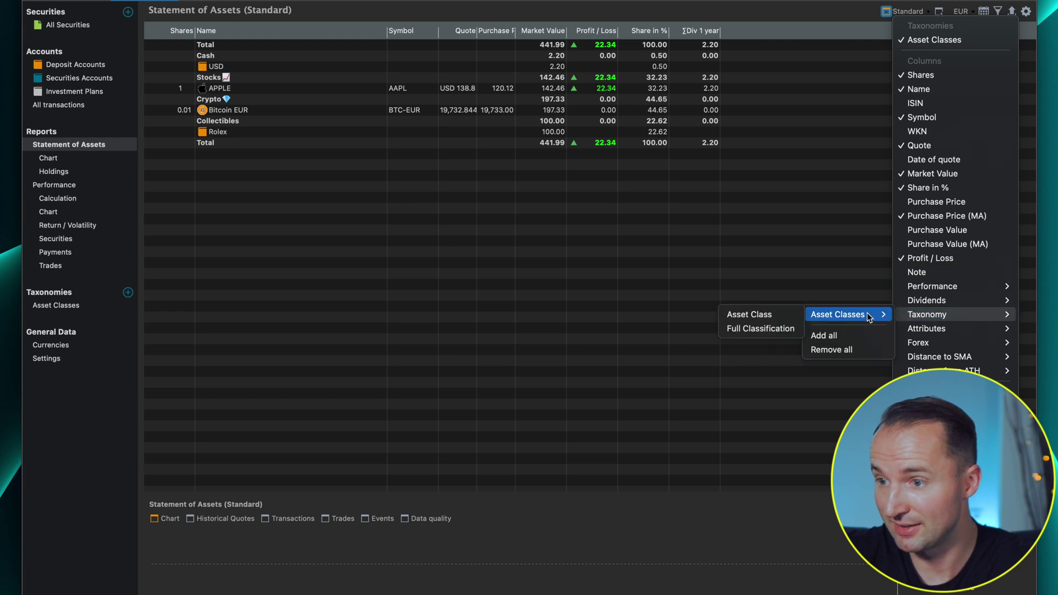
pyautogui.click(787, 315)
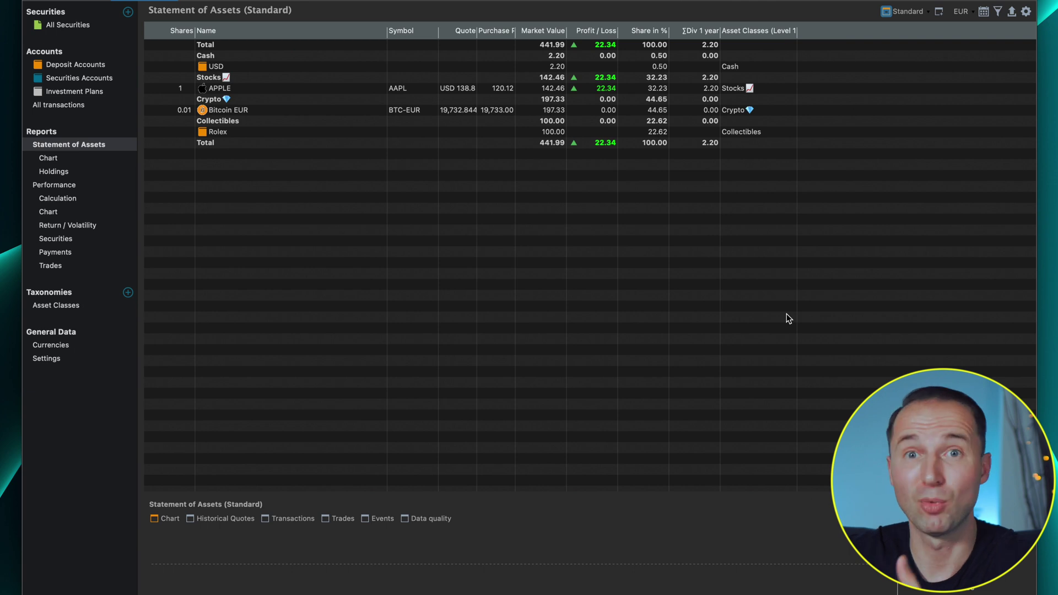
# Step: Review the performance dashboard and look at the securities list in the other portfolio file
pyautogui.click(55, 185)
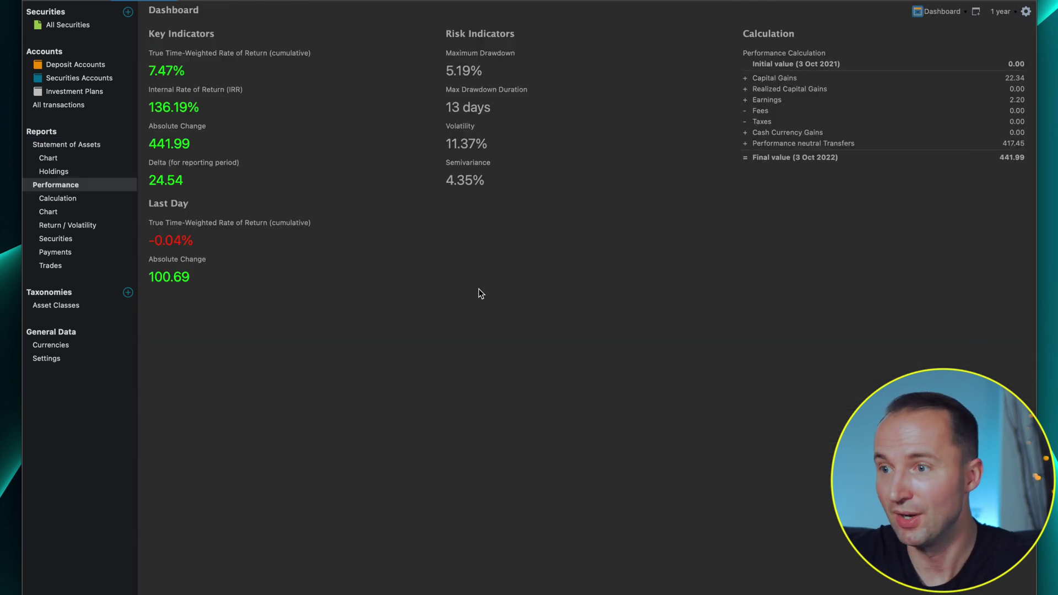
pyautogui.click(105, 24)
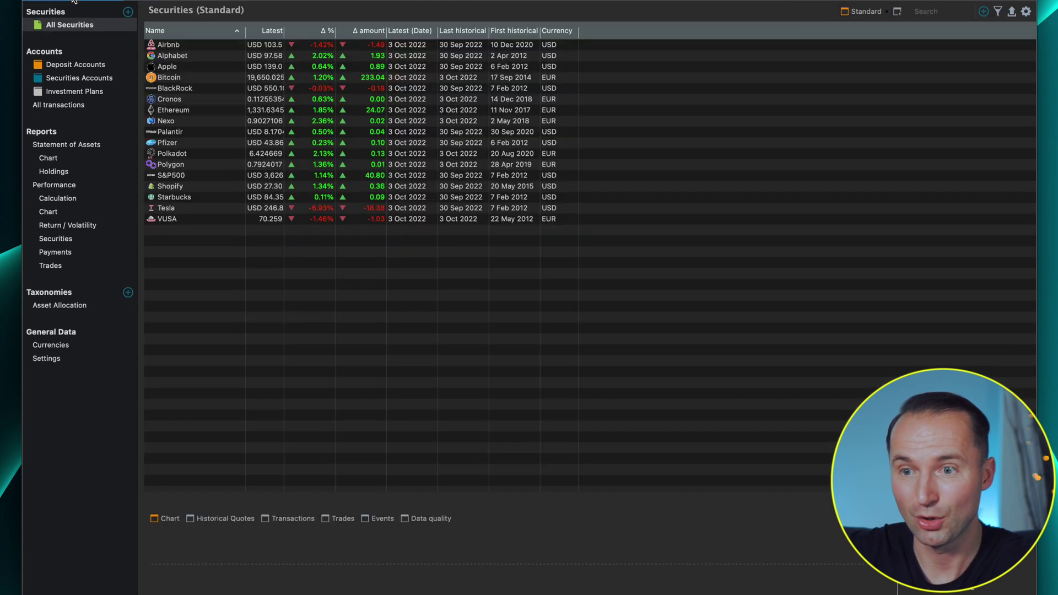
pyautogui.click(65, 190)
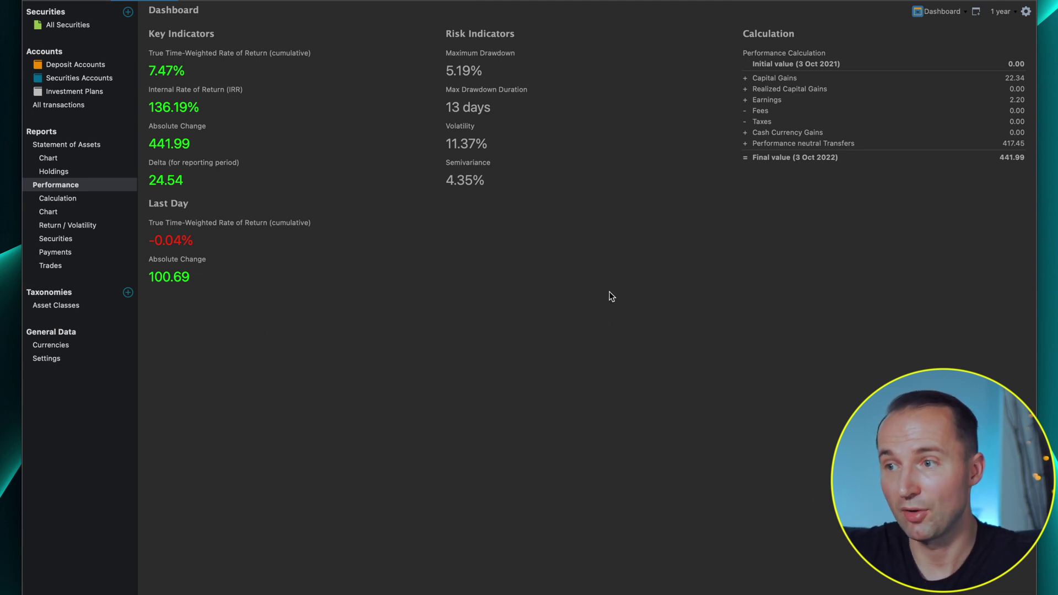
# Step: Add a monthly returns heat map widget to the performance dashboard and place it below the Last Day figures
pyautogui.rightClick(498, 294)
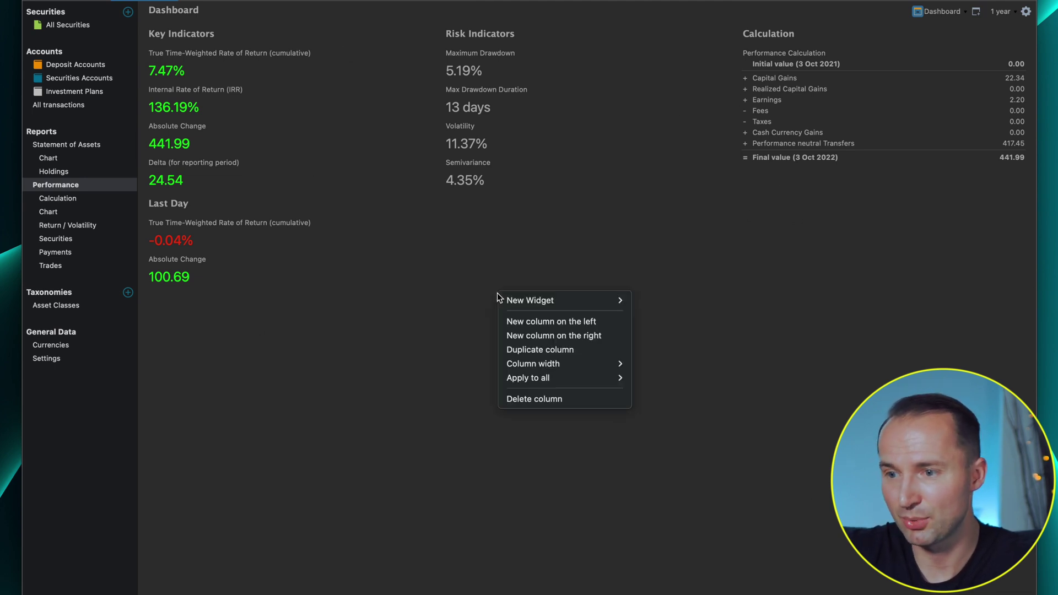
pyautogui.moveTo(575, 306)
pyautogui.moveTo(673, 306)
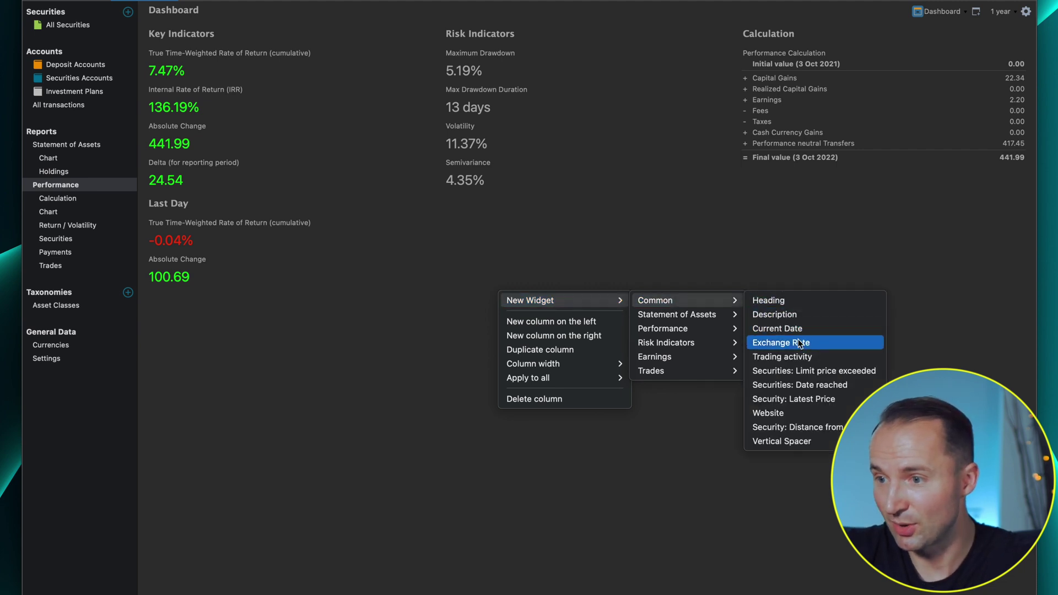
pyautogui.moveTo(702, 319)
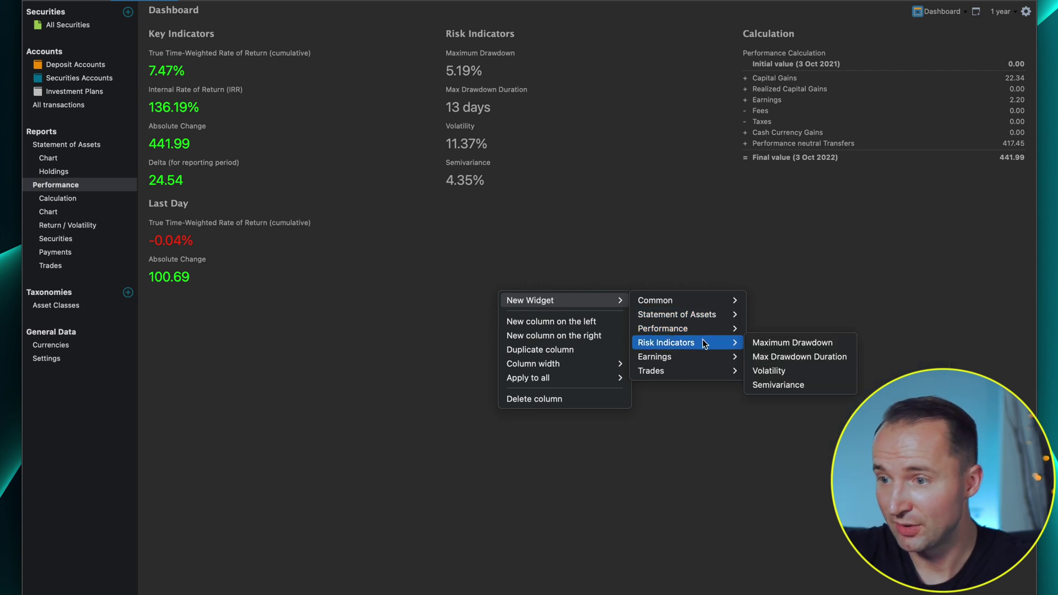
pyautogui.moveTo(694, 356)
pyautogui.moveTo(690, 375)
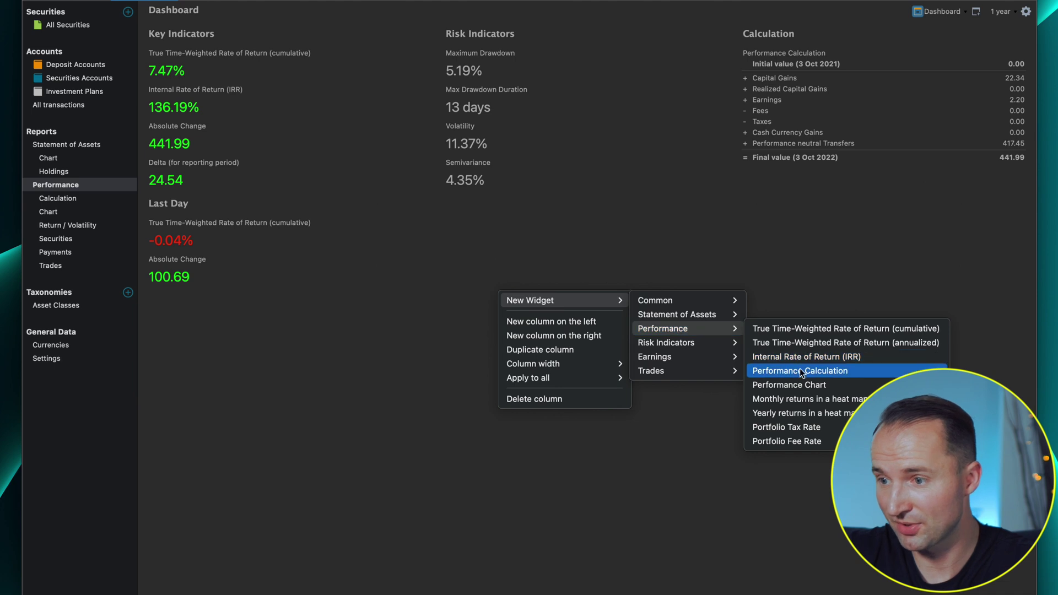
pyautogui.click(773, 400)
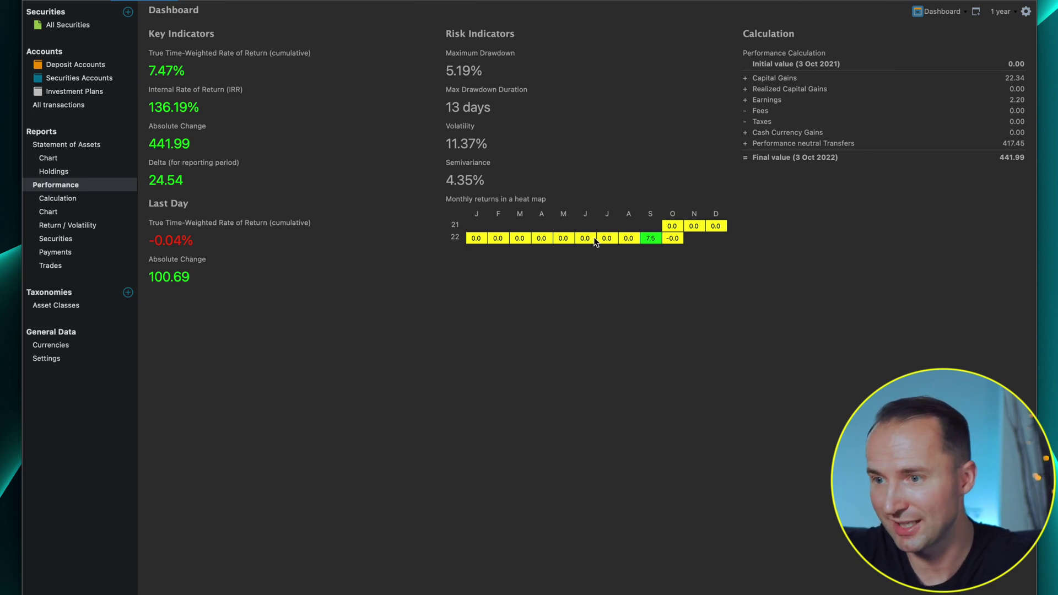
pyautogui.moveTo(650, 241)
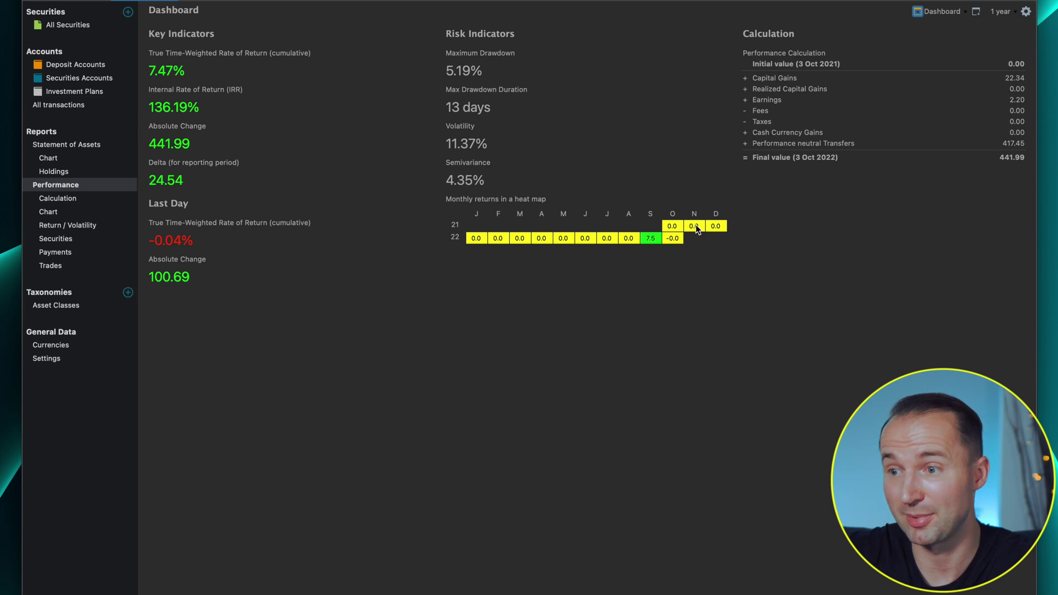
pyautogui.moveTo(696, 224); pyautogui.dragTo(254, 416)
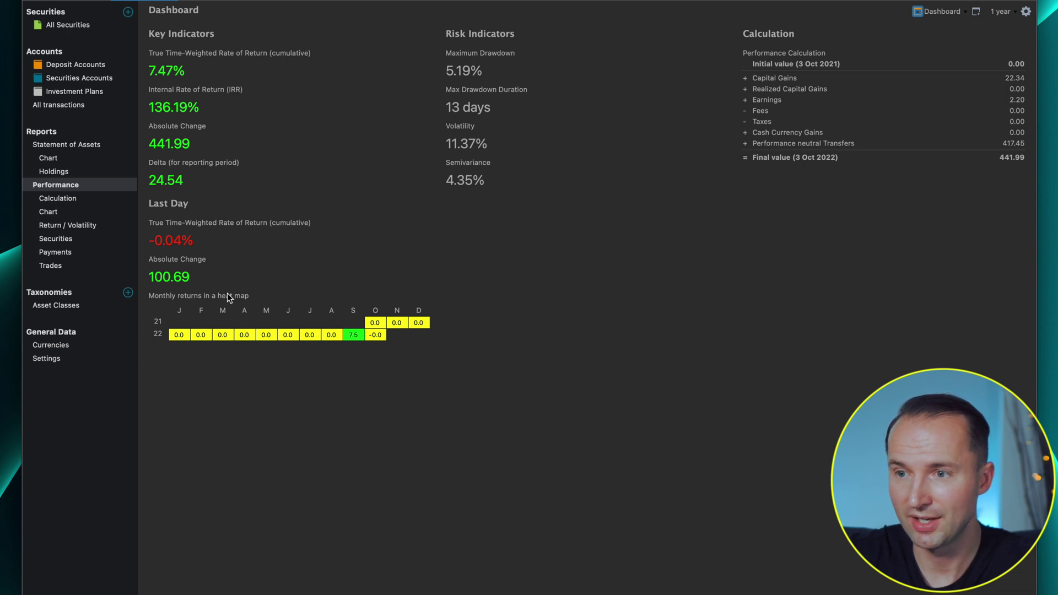
# Step: Set the heat map's data series to the Crypto class of the Asset Classes taxonomy
pyautogui.rightClick(270, 298)
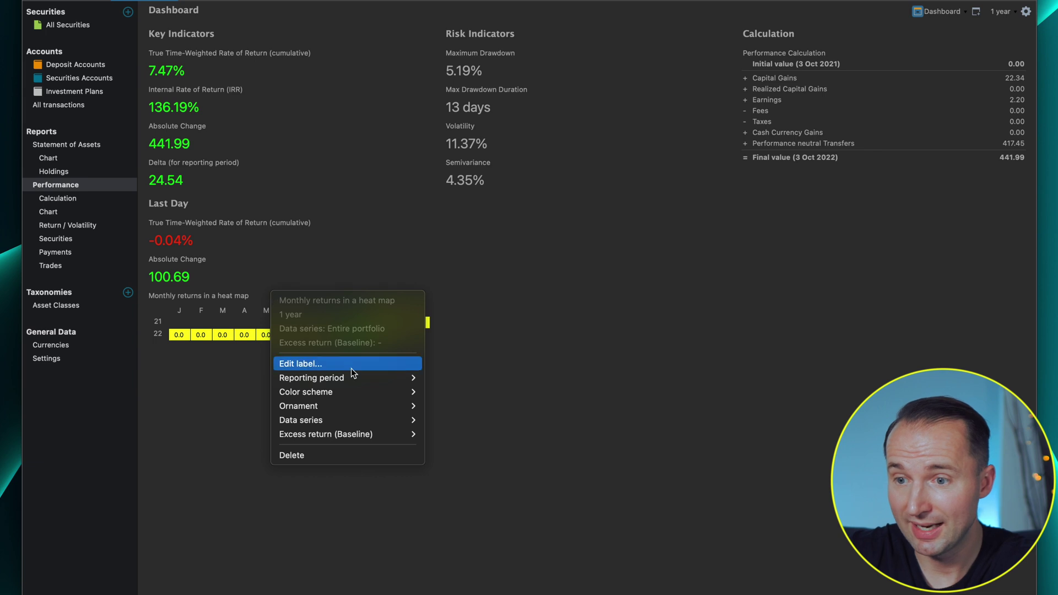
pyautogui.moveTo(356, 377)
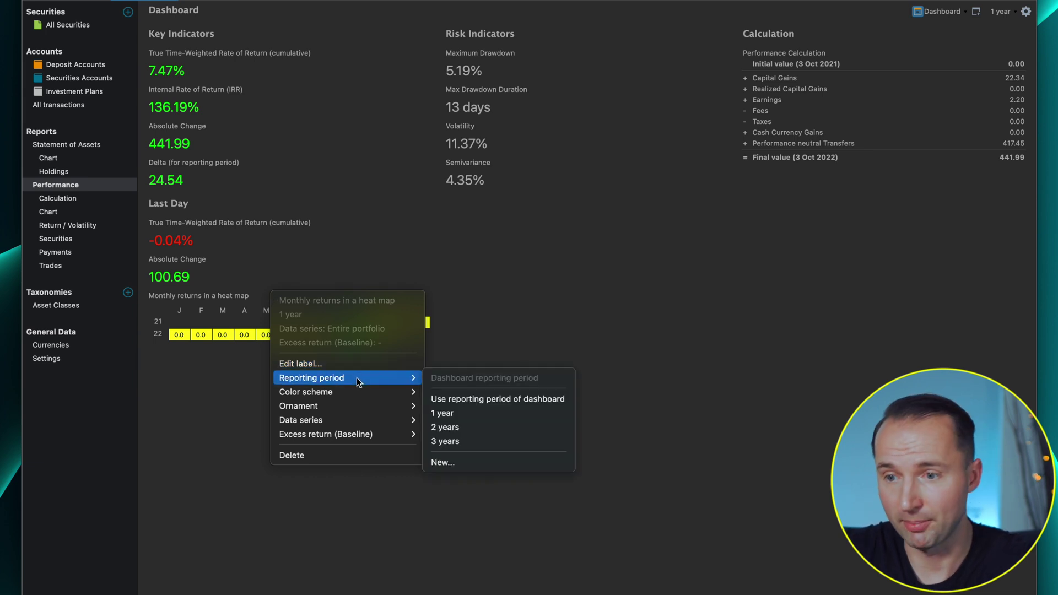
pyautogui.moveTo(364, 420)
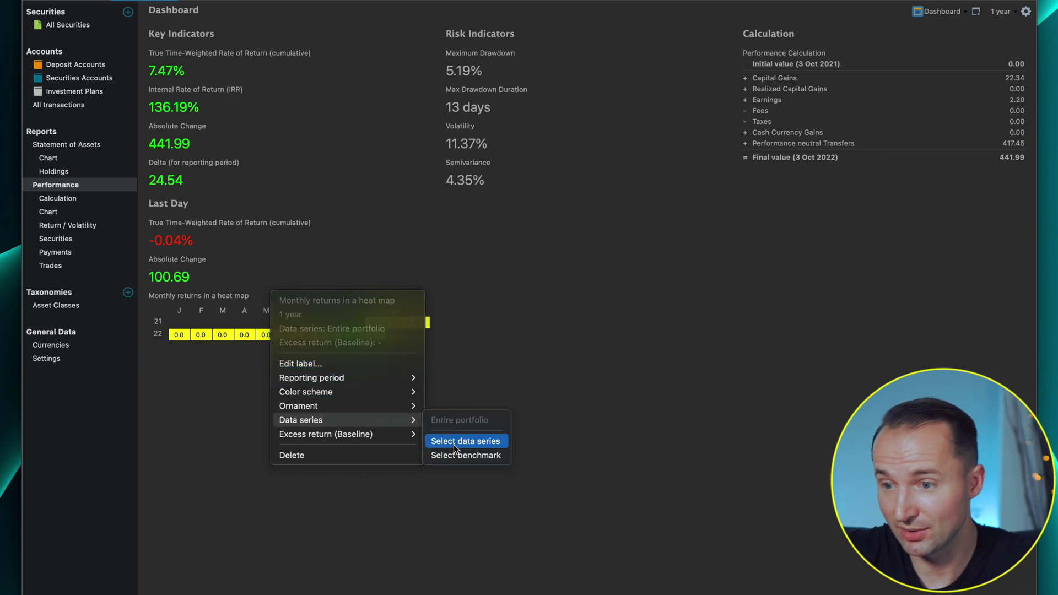
pyautogui.click(454, 445)
pyautogui.scroll(-5, 502, 274)
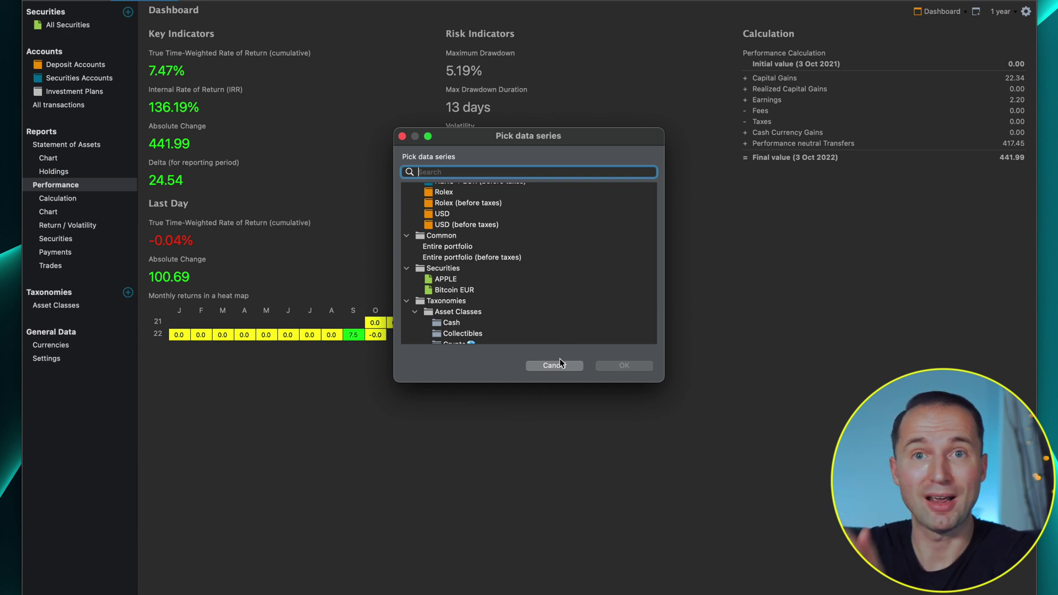
pyautogui.scroll(-1, 524, 303)
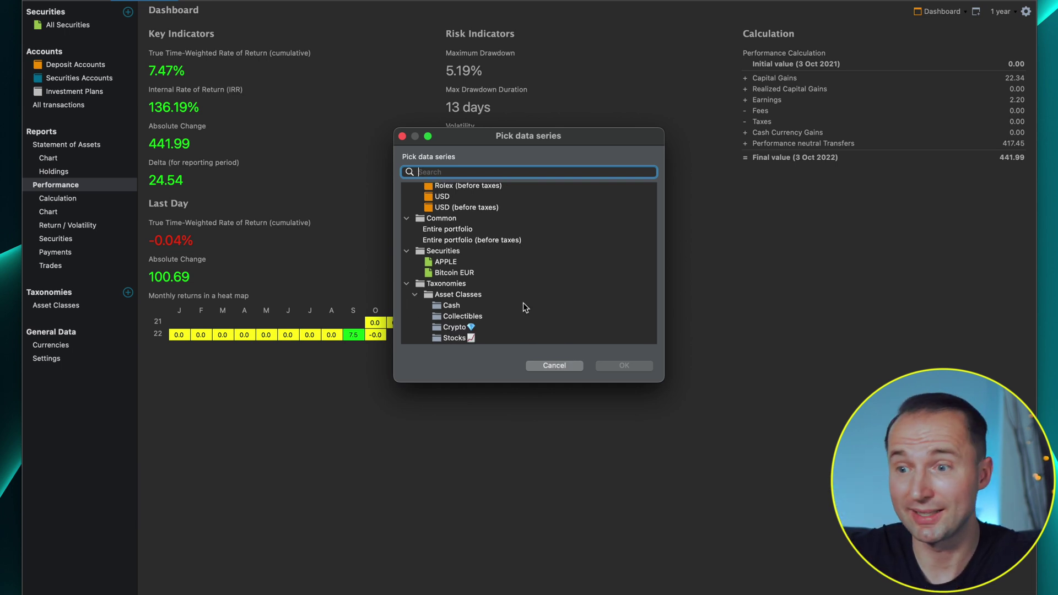
pyautogui.click(456, 329)
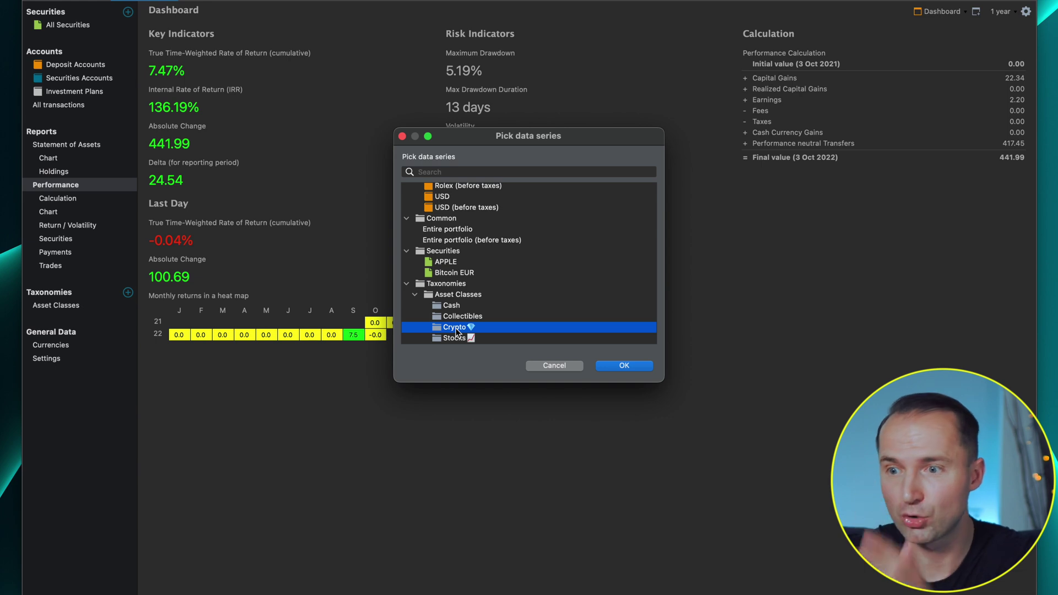
pyautogui.click(636, 368)
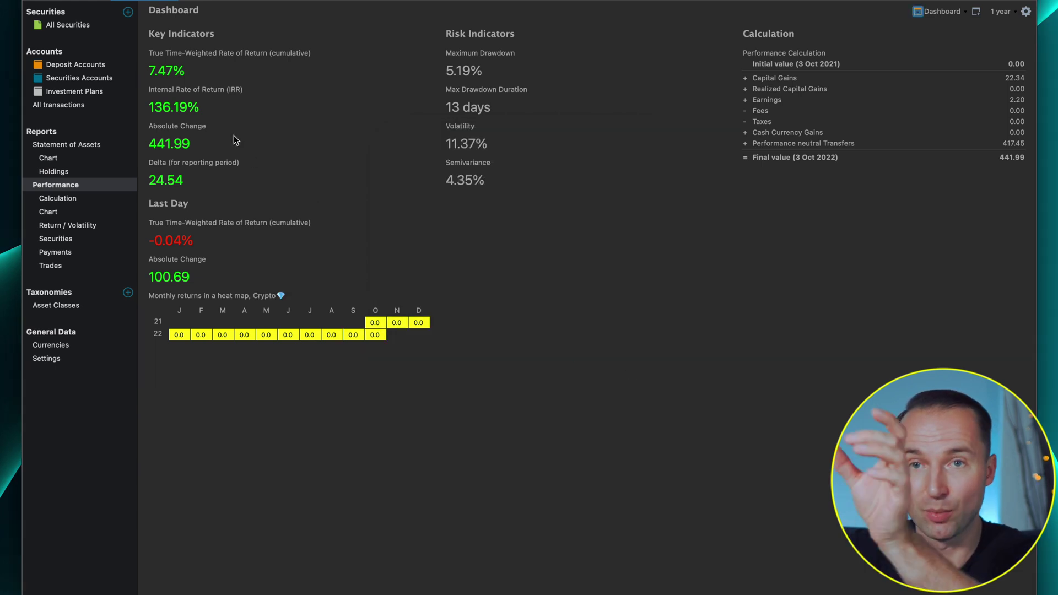